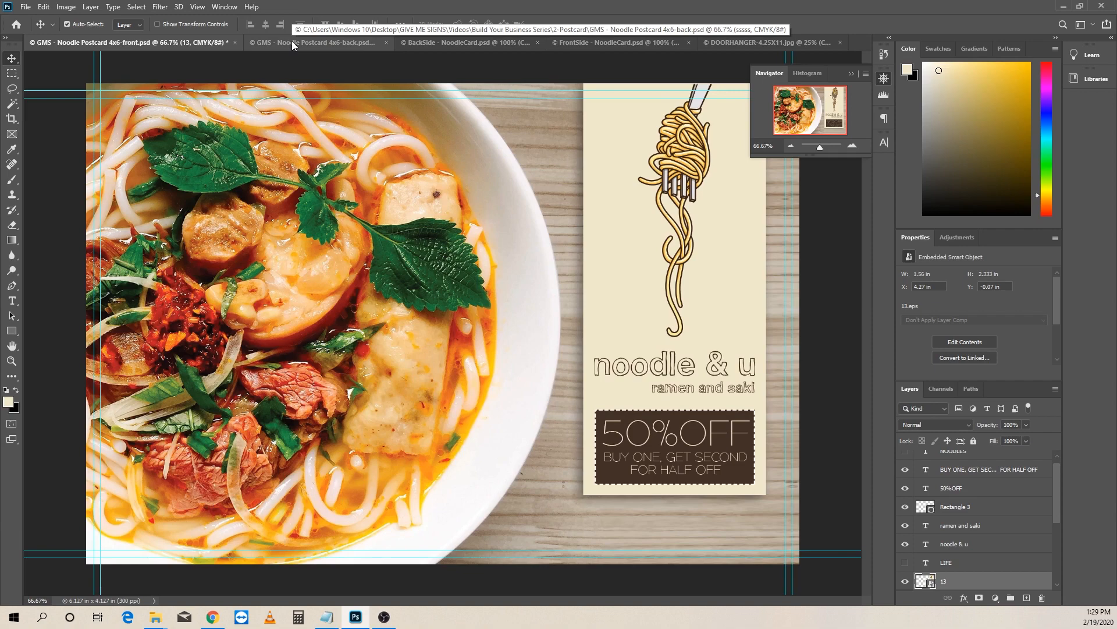
Step: Review the front and back noodle postcard designs, then bring up the DOORHANGER-4.25X11 template
{"action": "left_click", "coordinate": [292, 41]}
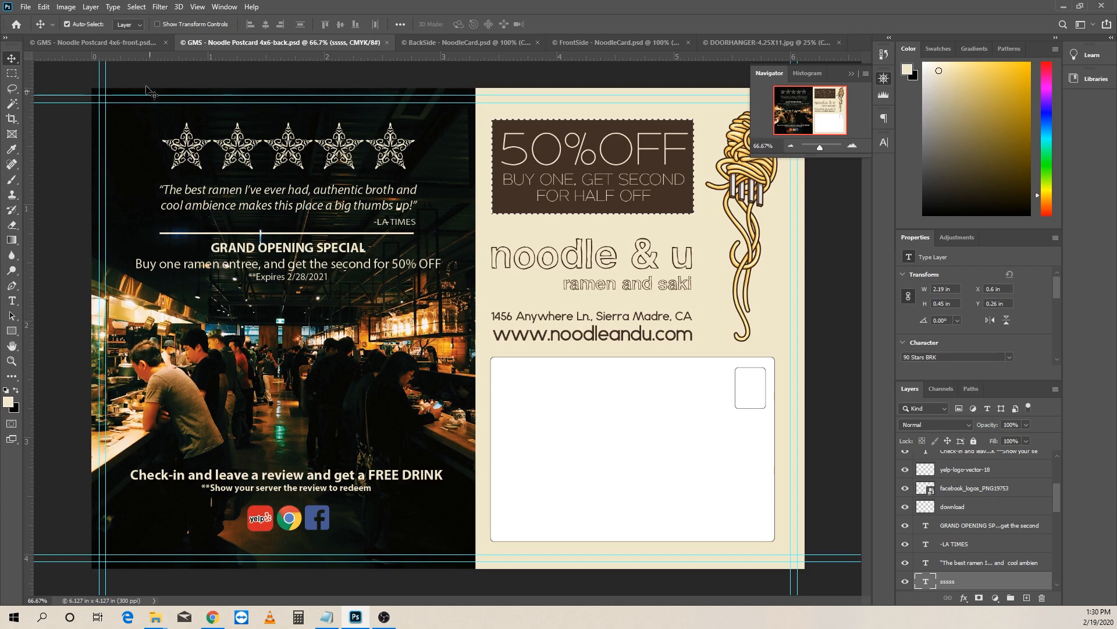
{"action": "left_click", "coordinate": [125, 40]}
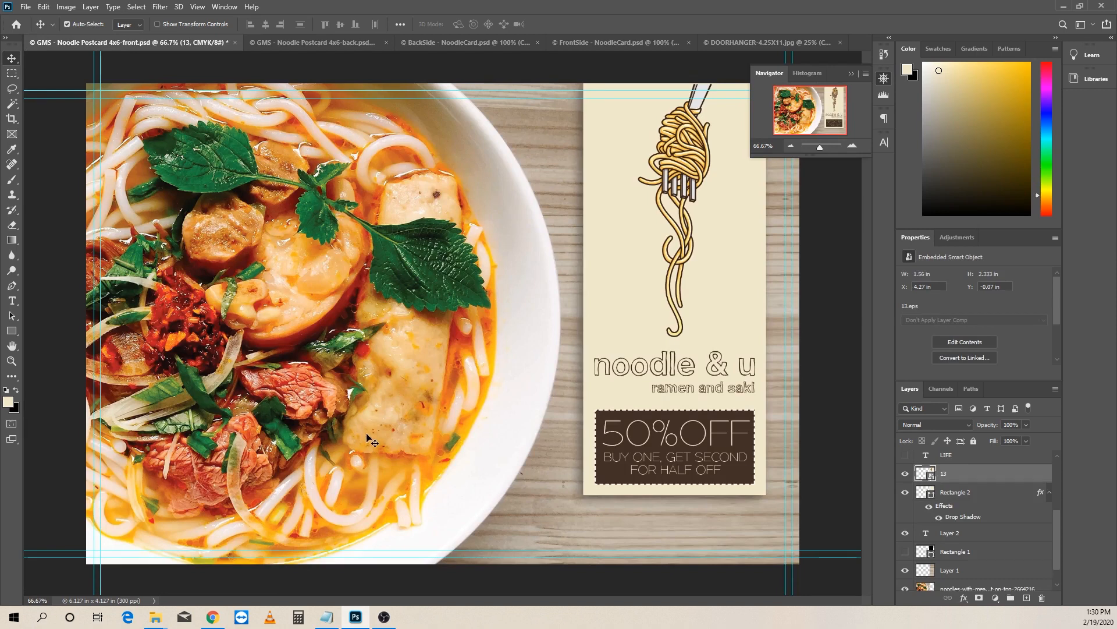
{"action": "left_click", "coordinate": [776, 44]}
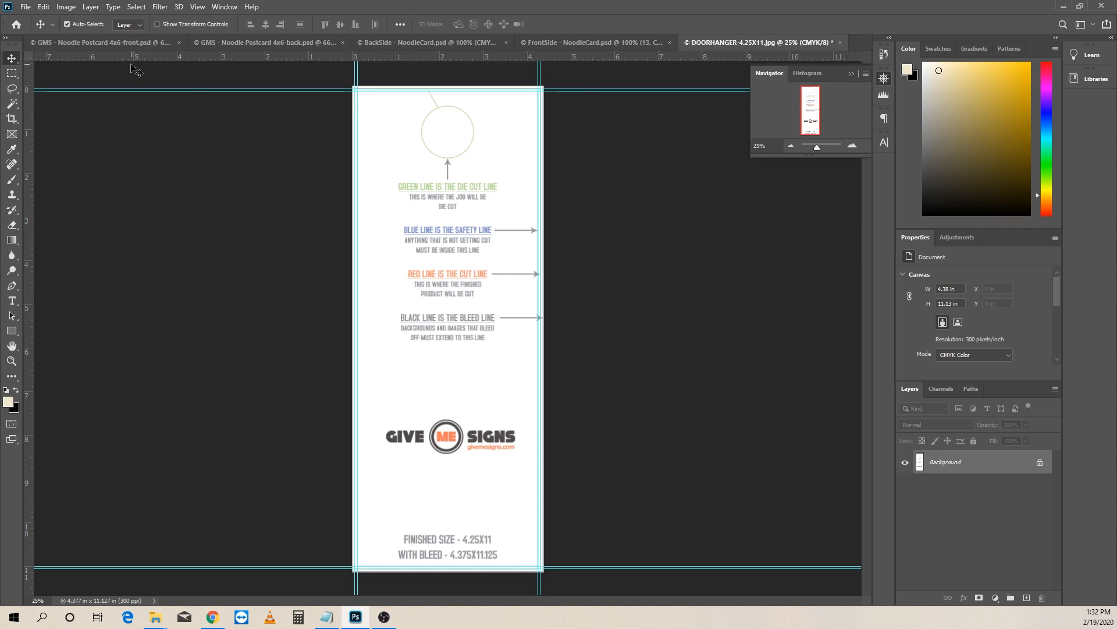
{"action": "left_click", "coordinate": [123, 41]}
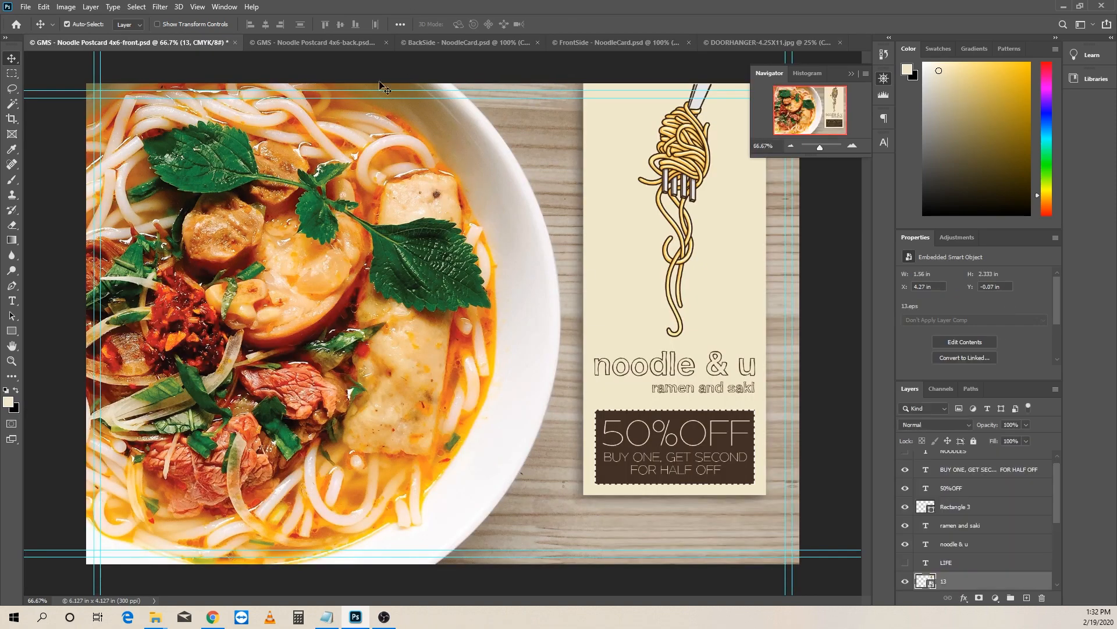
{"action": "left_click", "coordinate": [302, 40]}
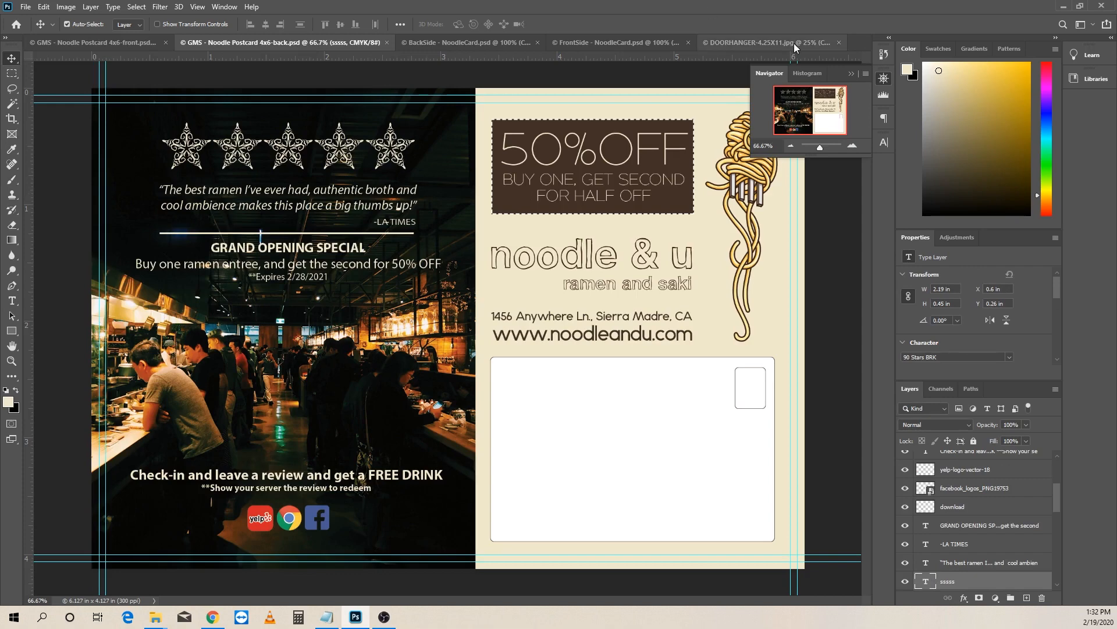
{"action": "left_click", "coordinate": [794, 43]}
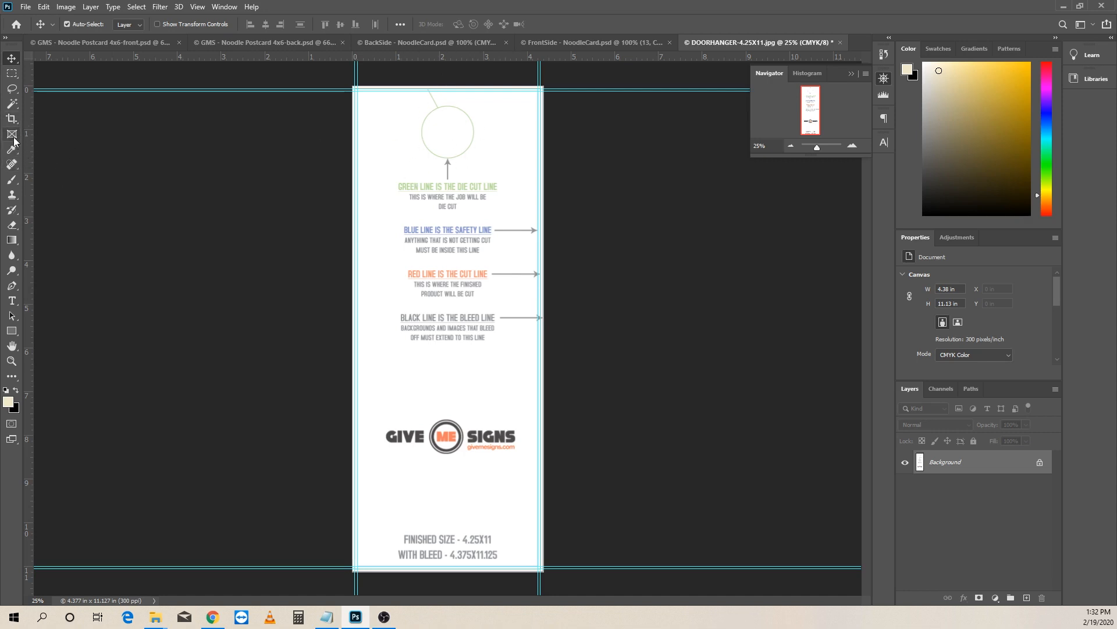
Step: Draw a circle about 363 px in diameter over the die-cut hole near the template's top with the Ellipse tool
{"action": "left_click", "coordinate": [12, 331]}
{"action": "right_click", "coordinate": [13, 336]}
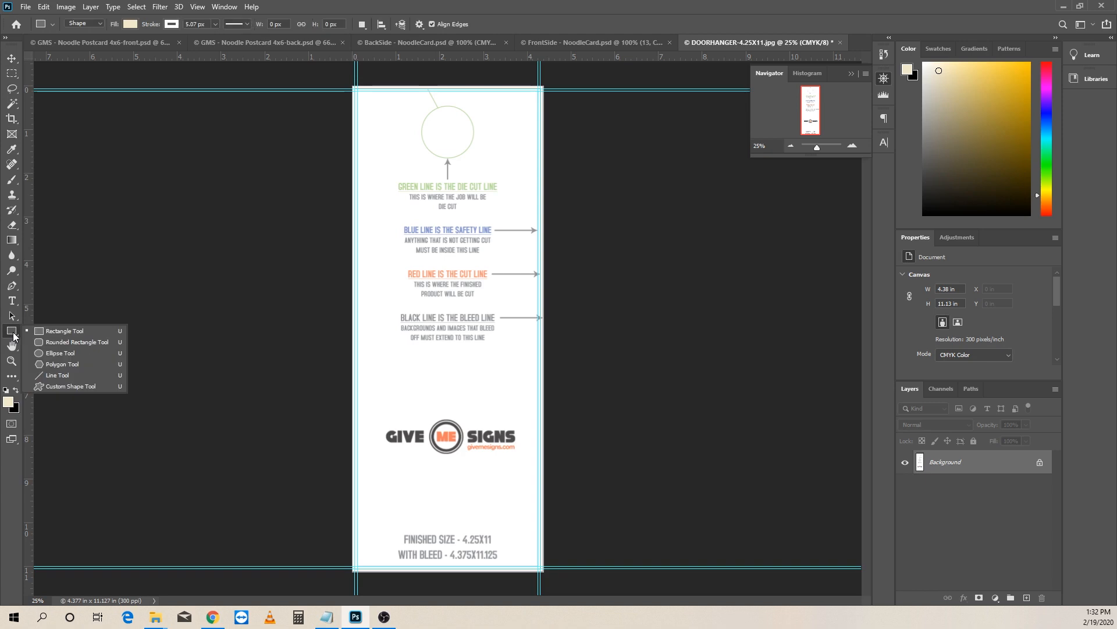
{"action": "left_click", "coordinate": [92, 353]}
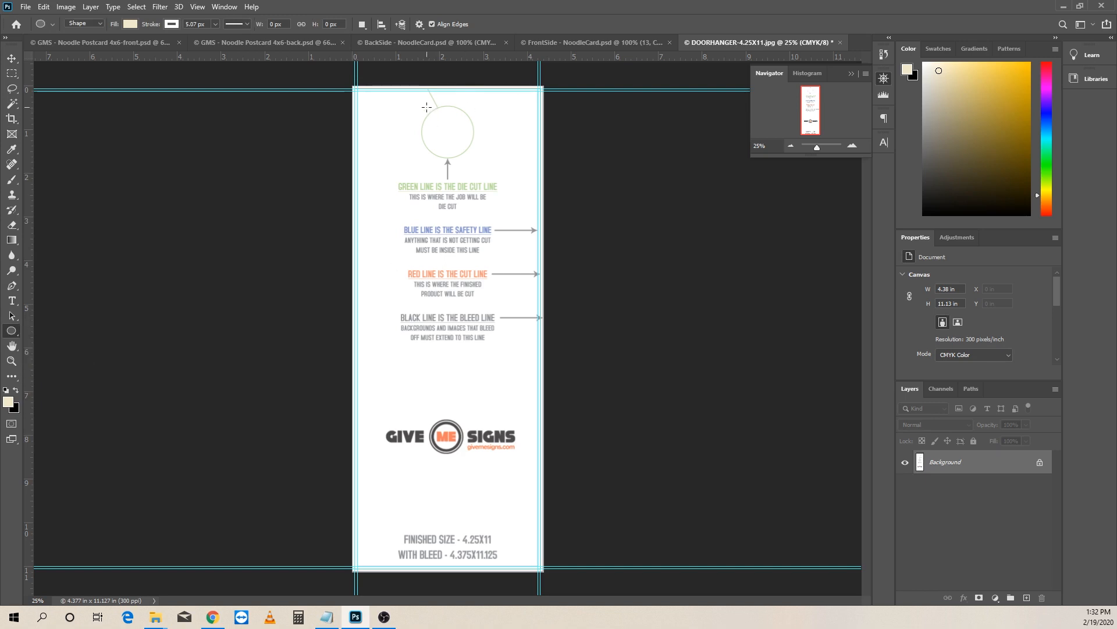
{"action": "left_click_drag", "start_coordinate": [426, 107], "coordinate": [479, 199]}
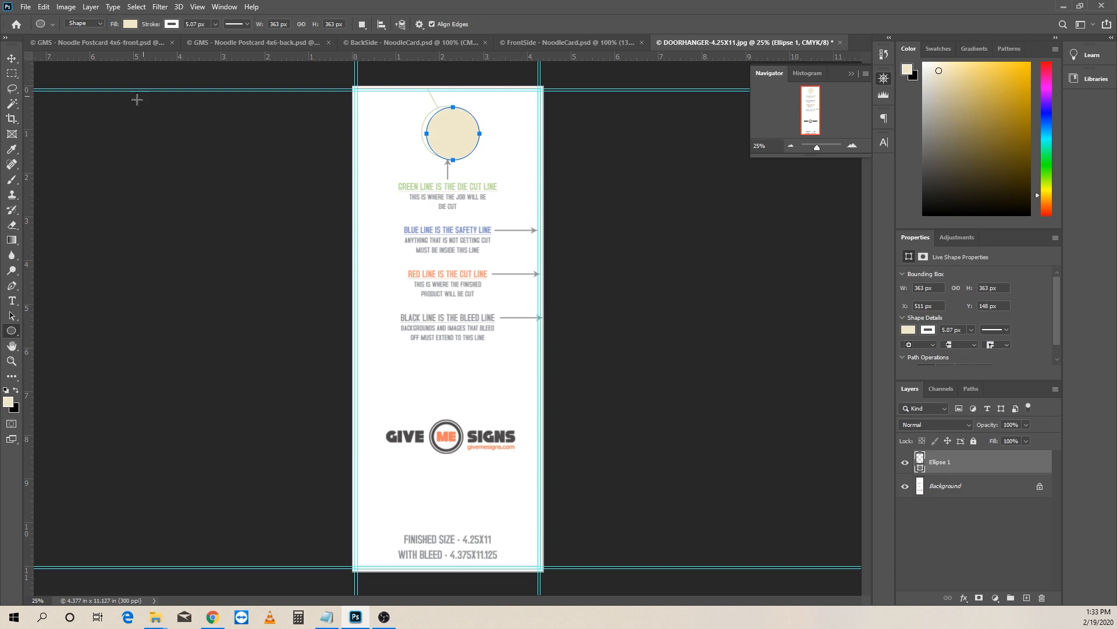
Step: Nudge the circle into alignment with the die-cut hole outline, at X 471 px and Y 136 px, and fill it with black
{"action": "left_click", "coordinate": [12, 59]}
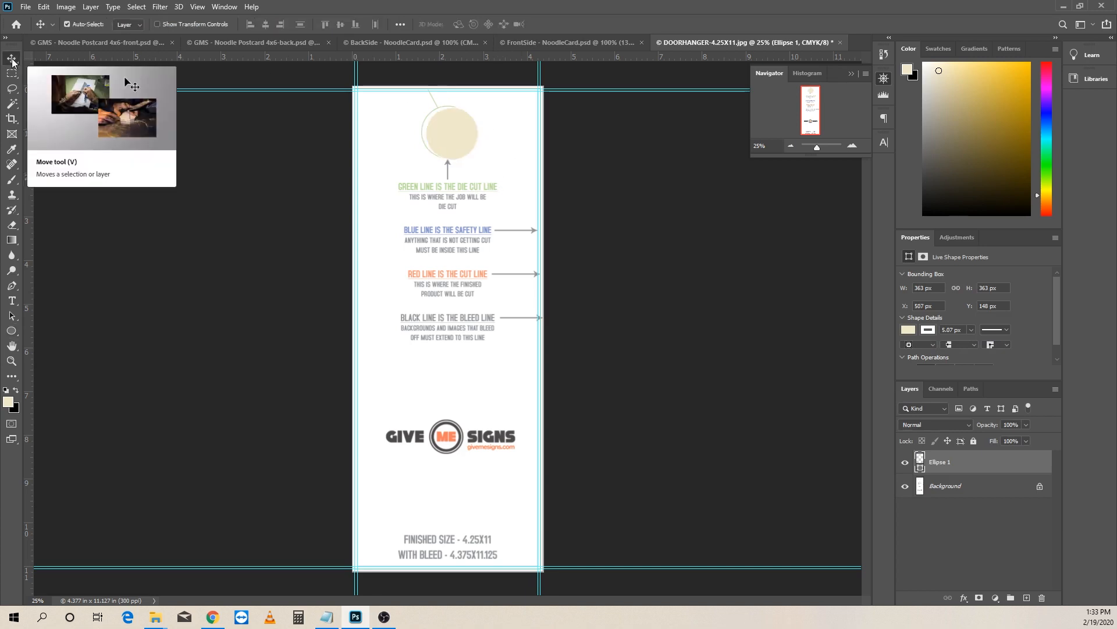
{"action": "key", "text": "Left"}
{"action": "key", "text": "Left"}
{"action": "key", "text": "Left"}
{"action": "key", "text": "Left"}
{"action": "key", "text": "Left"}
{"action": "key", "text": "Left"}
{"action": "key", "text": "Right"}
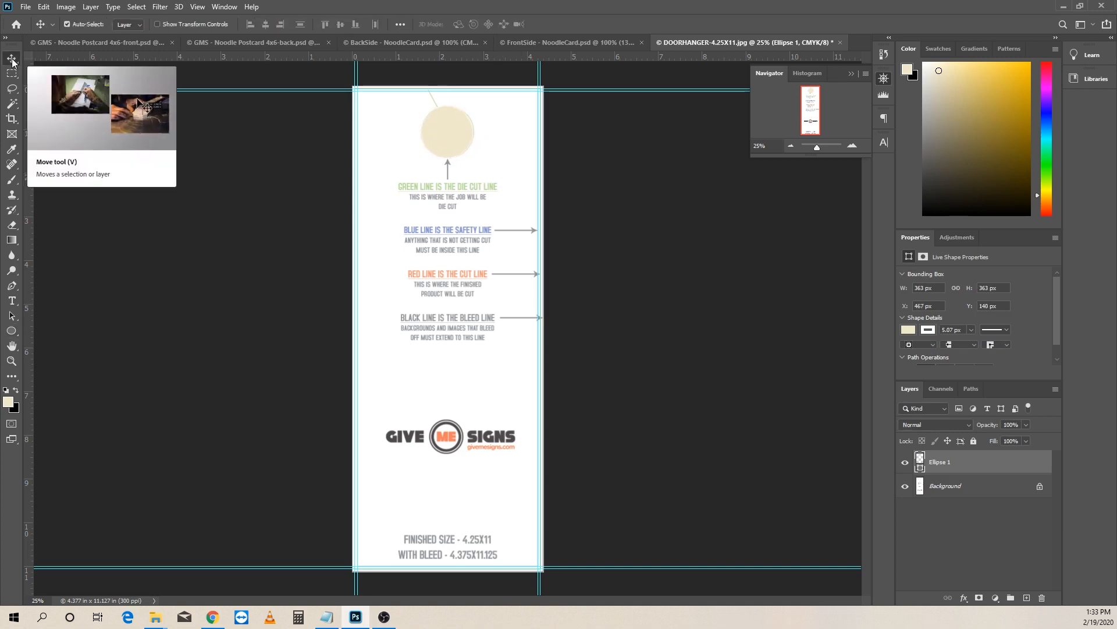
{"action": "key", "text": "Up"}
{"action": "key", "text": "Up"}
{"action": "key", "text": "Up"}
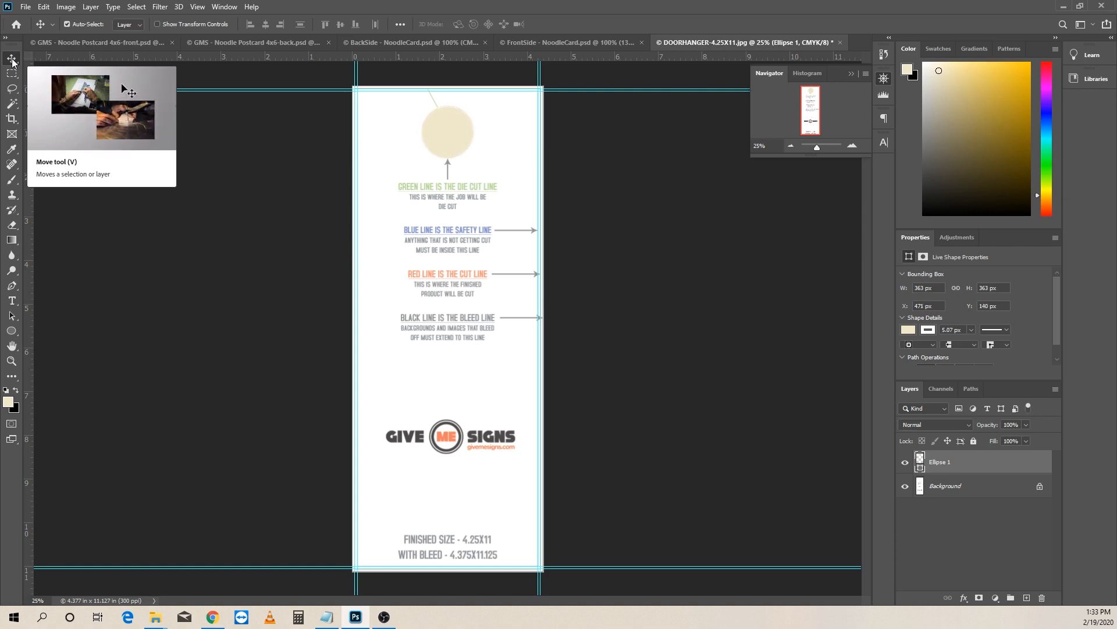
{"action": "key", "text": "Left"}
{"action": "left_click", "coordinate": [908, 330]}
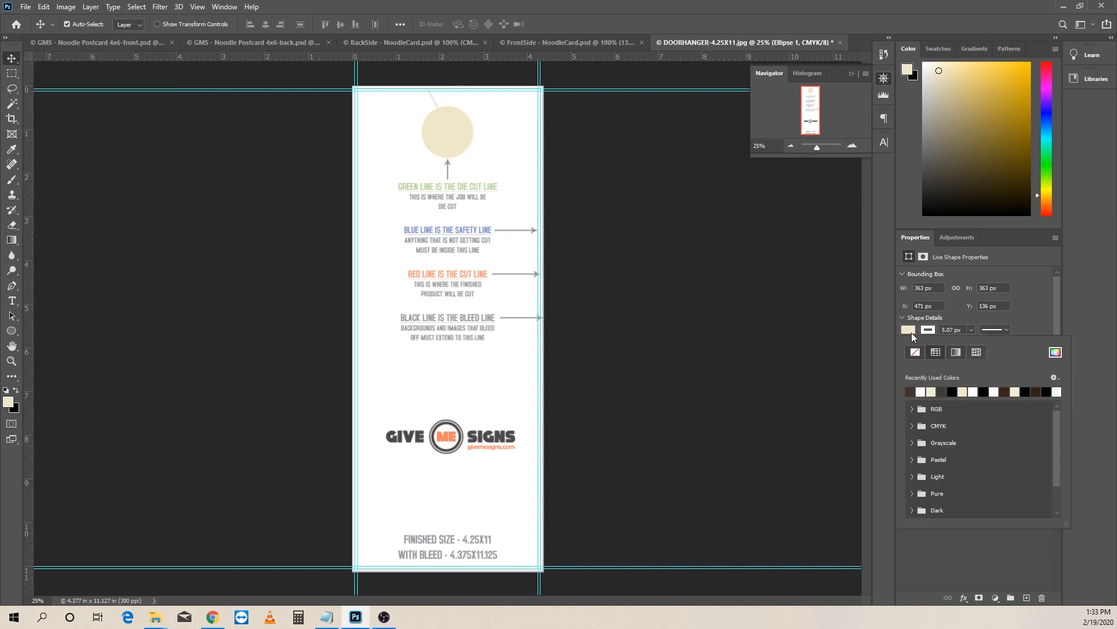
{"action": "left_click", "coordinate": [987, 391]}
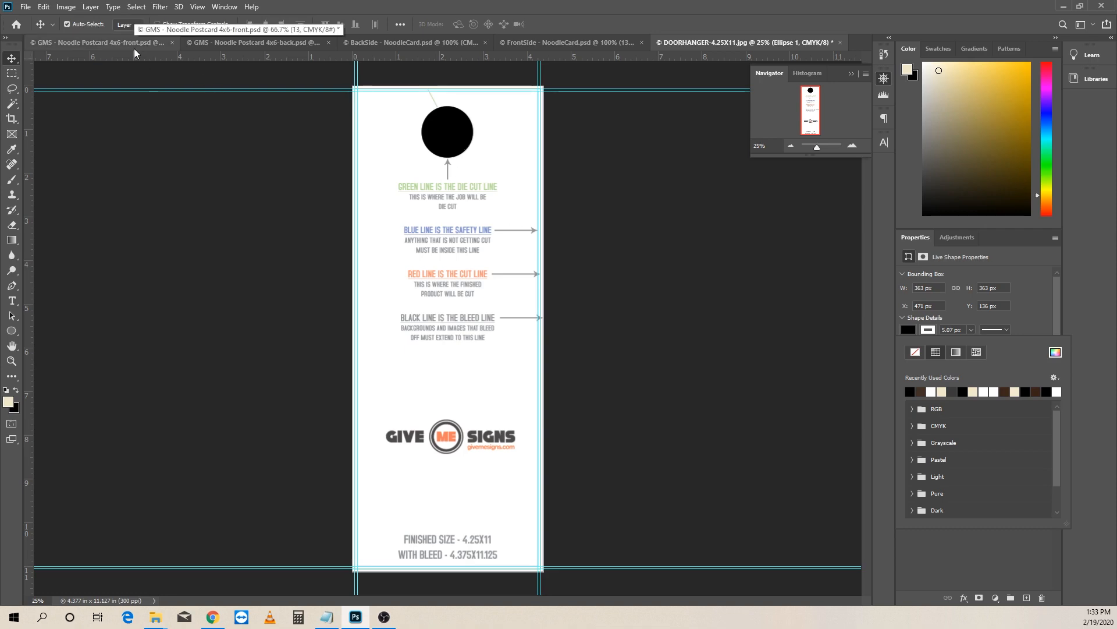
Step: Copy the cream panel's artwork and text layers from the postcard front into the door hanger document, leaving out the wood background layer
{"action": "left_click", "coordinate": [96, 44]}
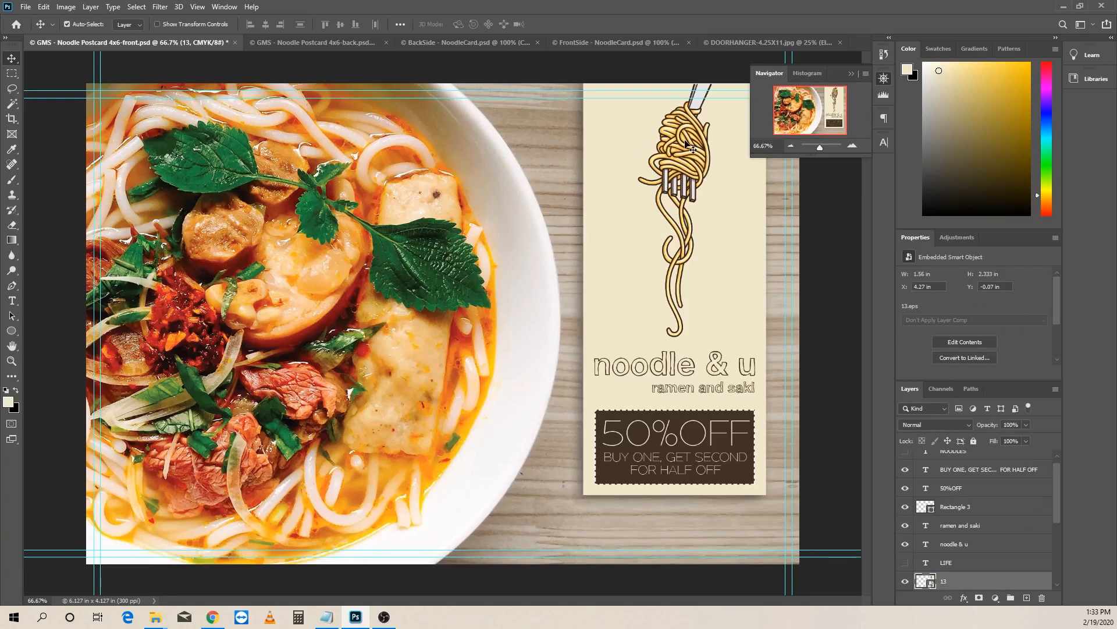
{"action": "left_click_drag", "start_coordinate": [621, 63], "coordinate": [741, 444]}
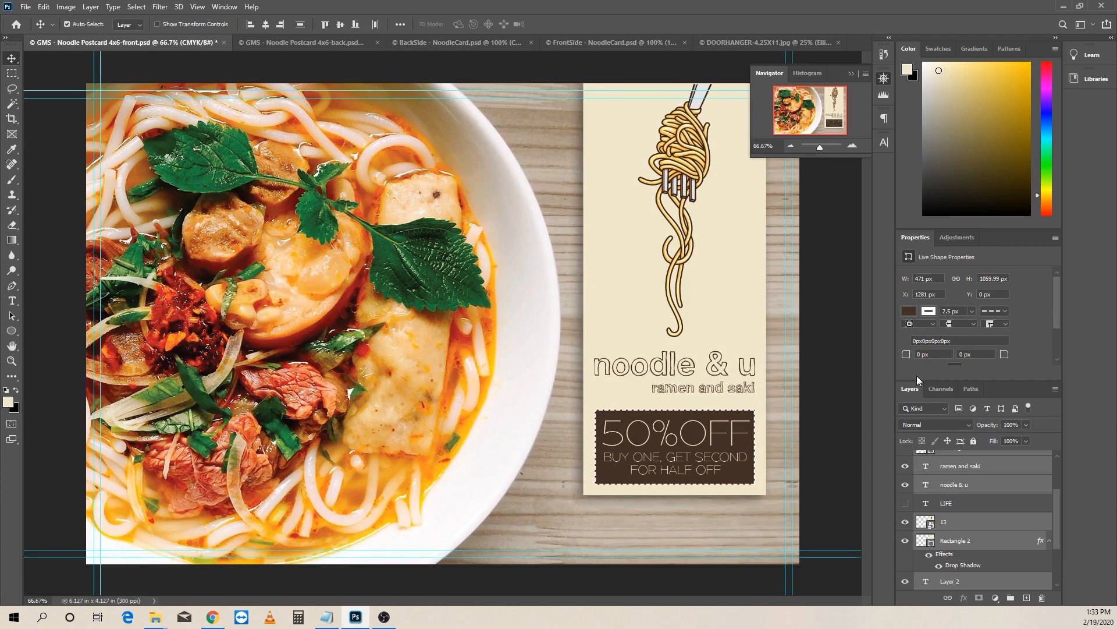
{"action": "left_click", "coordinate": [651, 73]}
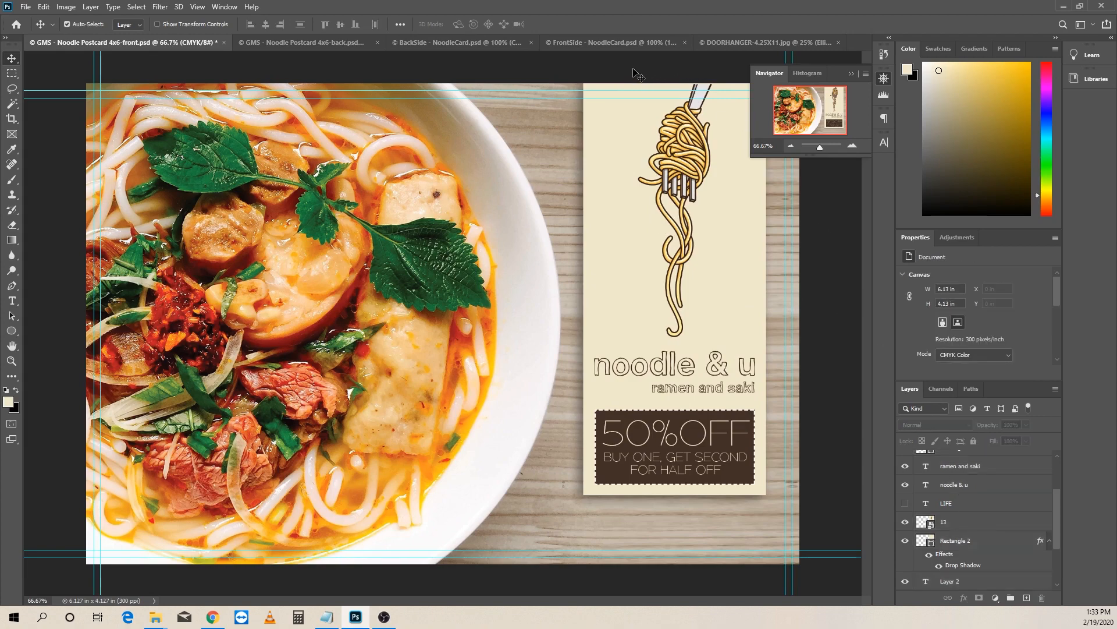
{"action": "left_click_drag", "start_coordinate": [629, 69], "coordinate": [732, 474]}
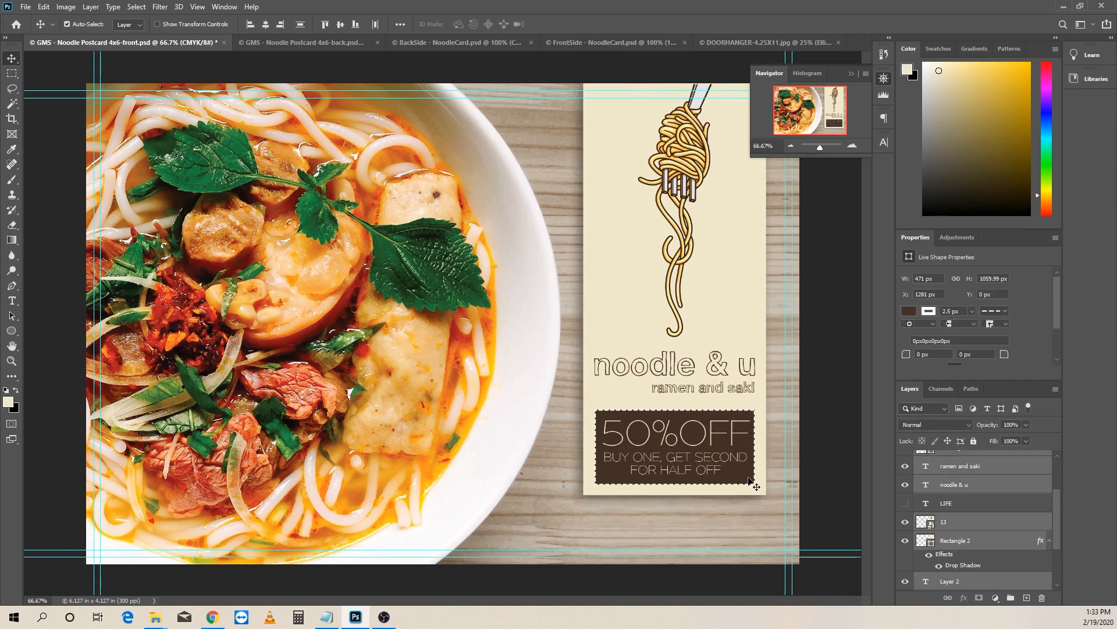
{"action": "scroll", "coordinate": [993, 522], "scroll_direction": "down", "scroll_amount": 2}
{"action": "scroll", "coordinate": [993, 522], "scroll_direction": "down", "scroll_amount": 2}
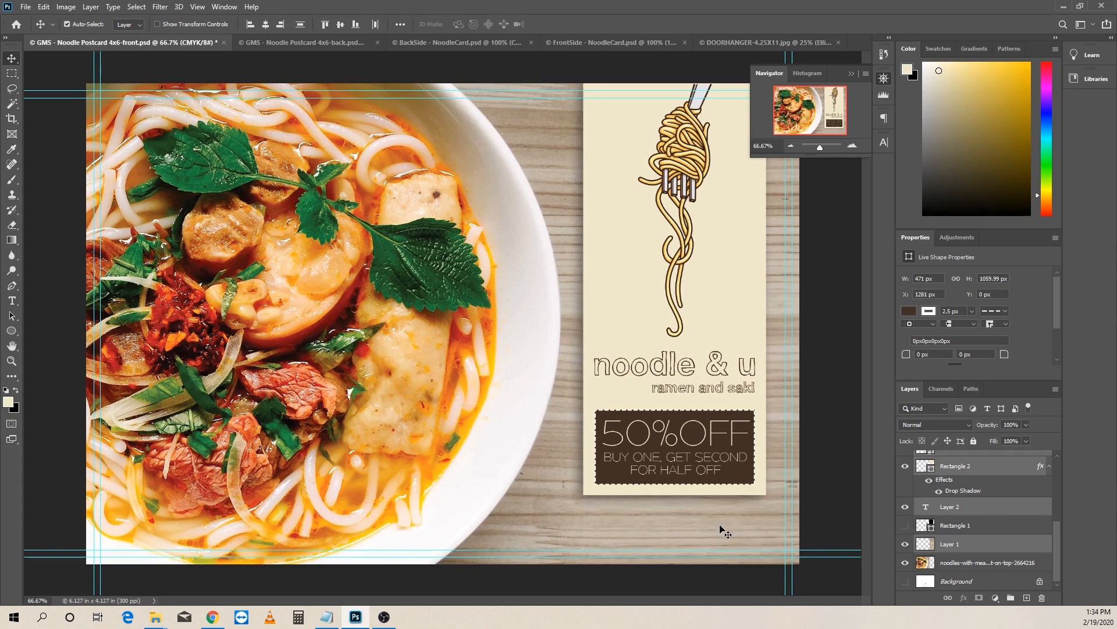
{"action": "key", "text": "ctrl"}
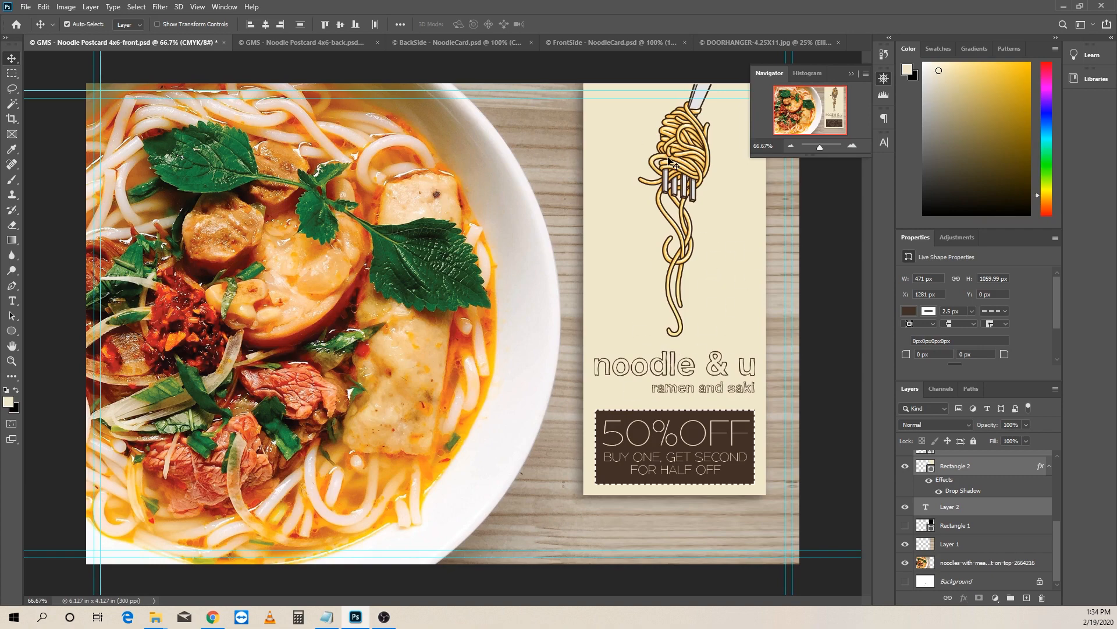
{"action": "left_click_drag", "start_coordinate": [675, 165], "coordinate": [407, 160]}
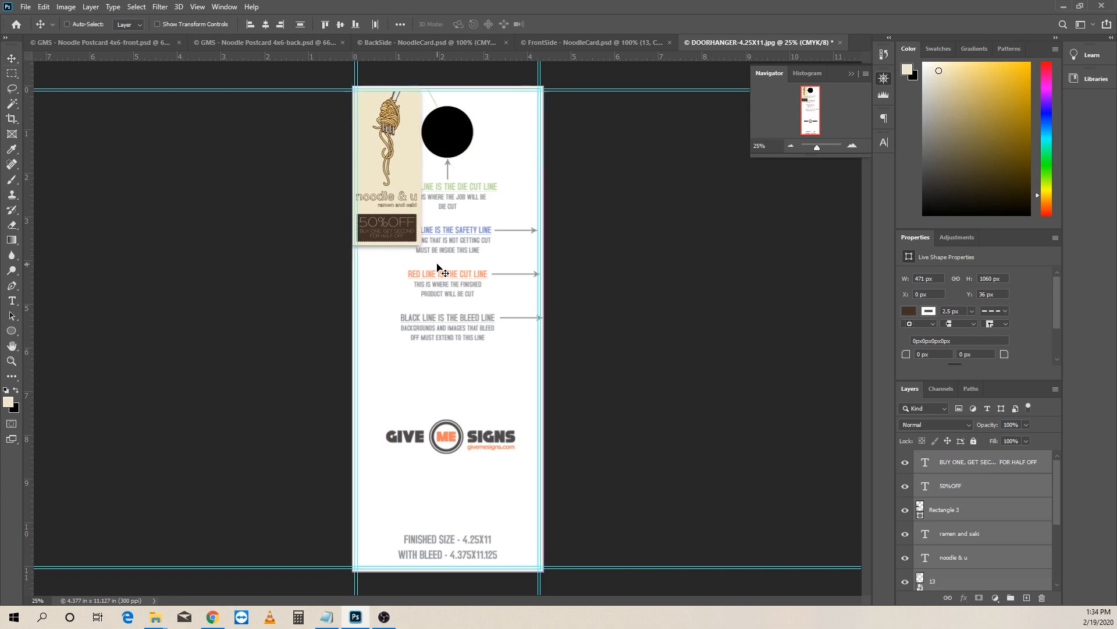
Step: Scale the copied panel artwork proportionally to about 279.31% so it spans the full width of the door hanger
{"action": "key", "text": "ctrl+t"}
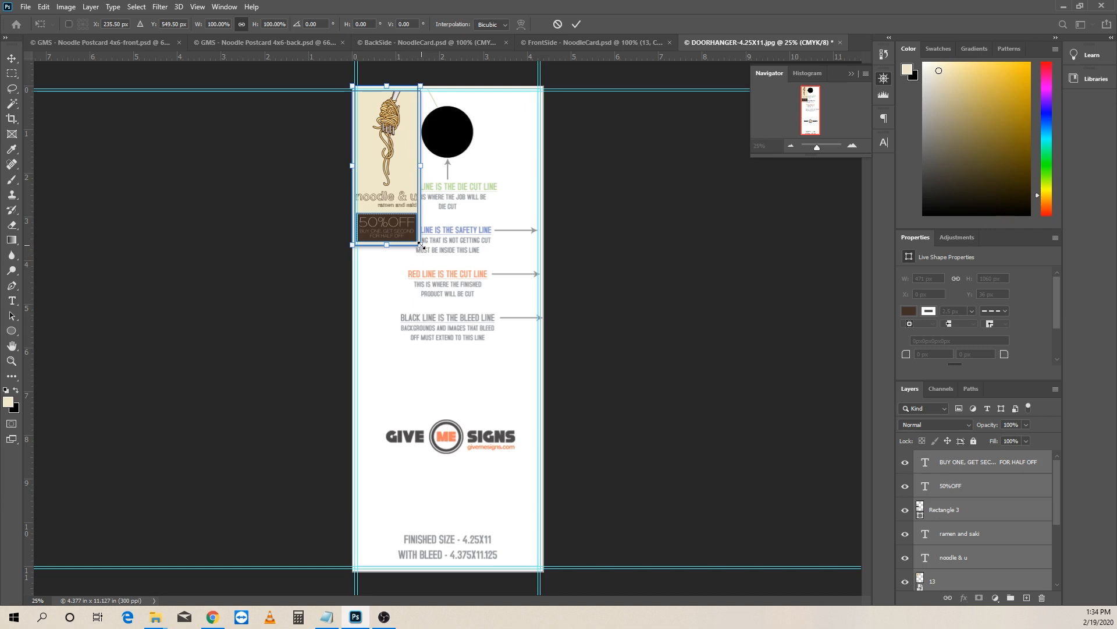
{"action": "left_click_drag", "start_coordinate": [420, 245], "coordinate": [481, 558]}
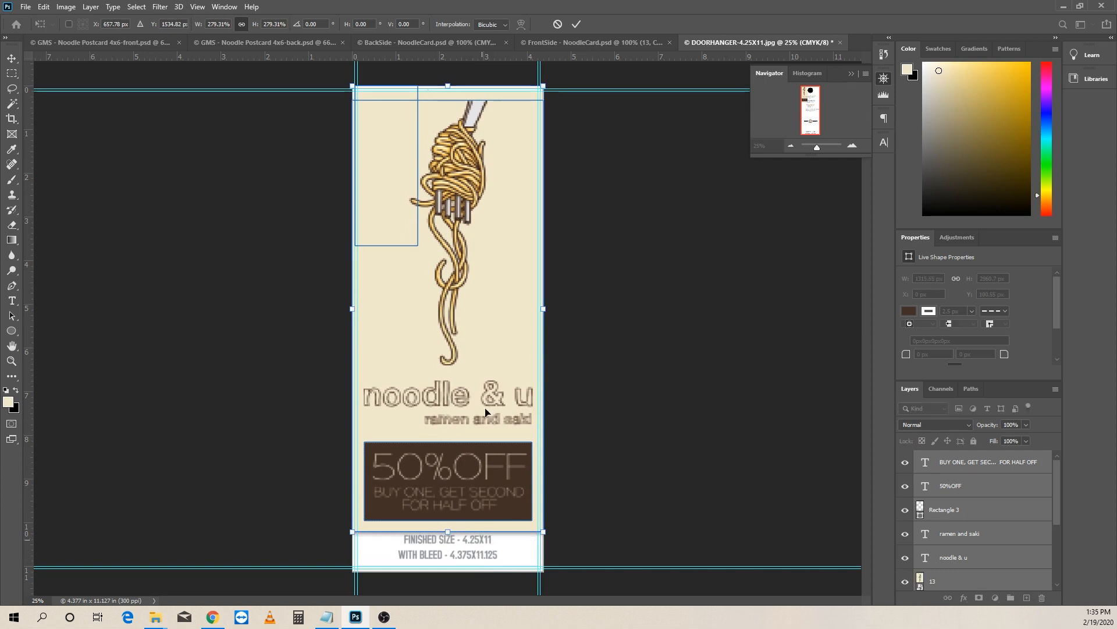
{"action": "key", "text": "super"}
{"action": "key", "text": "super"}
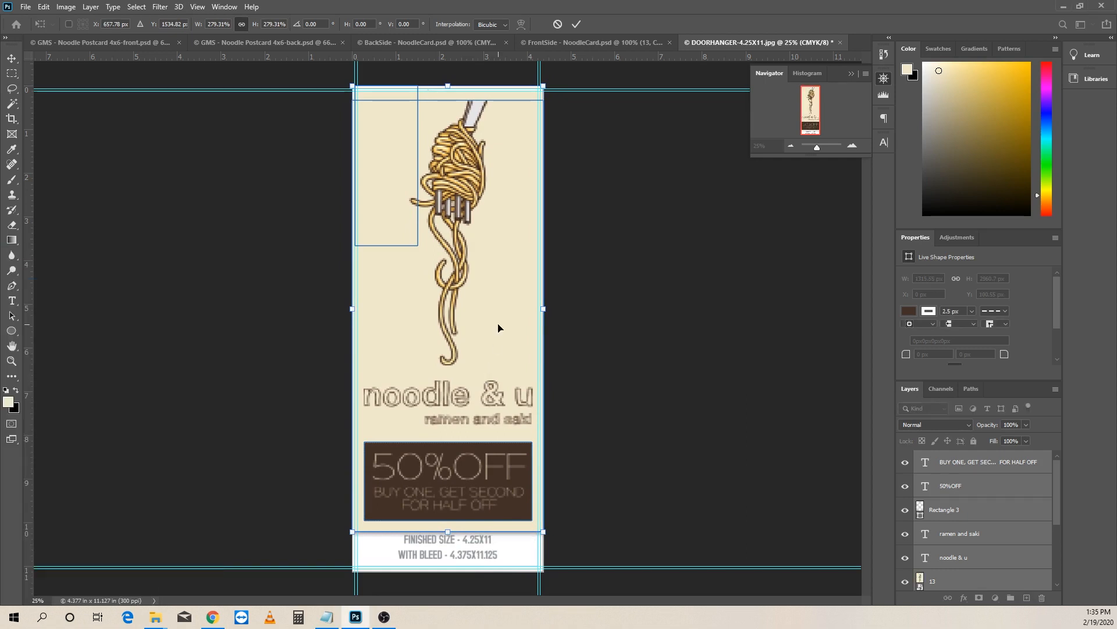
{"action": "key", "text": "Return"}
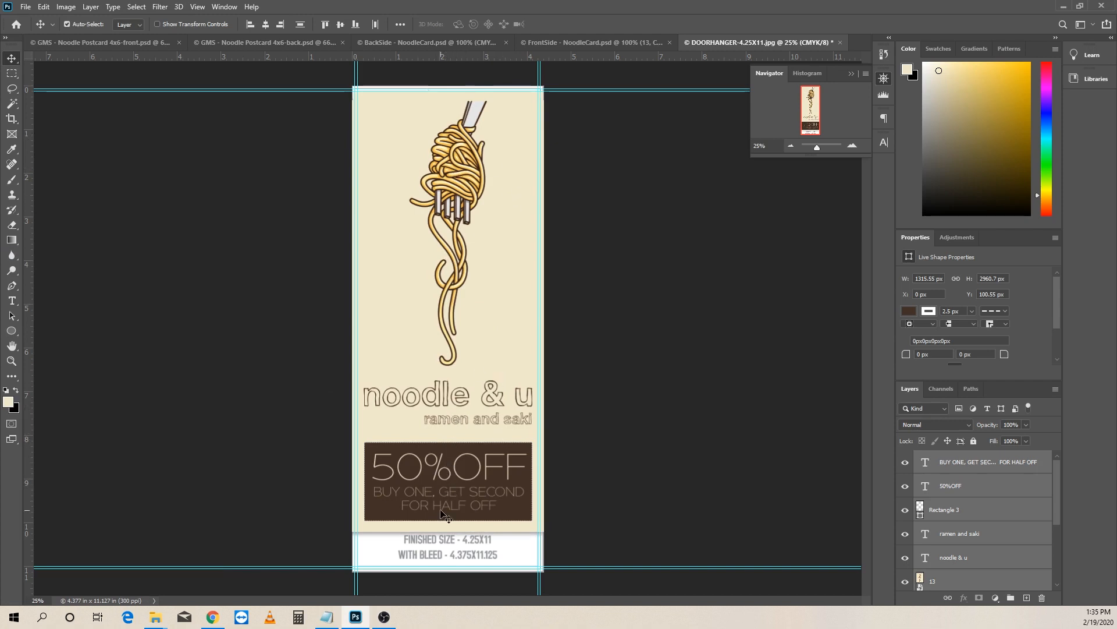
Step: Move only the noodle-and-fork illustration up so its handle meets the door hanger's top edge
{"action": "left_click", "coordinate": [852, 145]}
{"action": "left_click", "coordinate": [852, 145]}
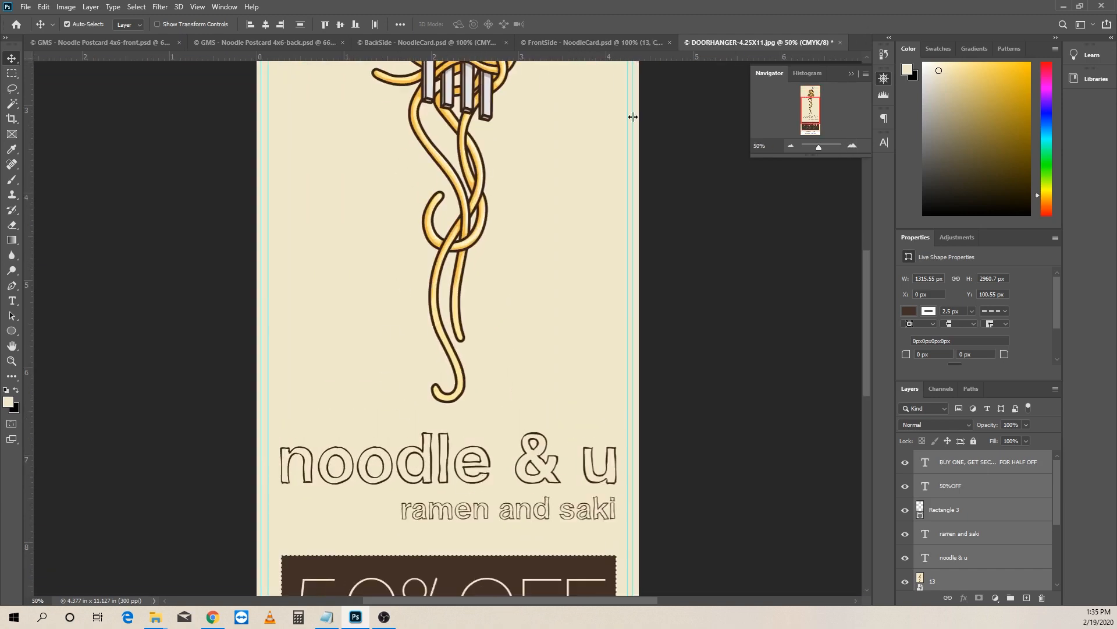
{"action": "left_click_drag", "start_coordinate": [808, 107], "coordinate": [816, 148]}
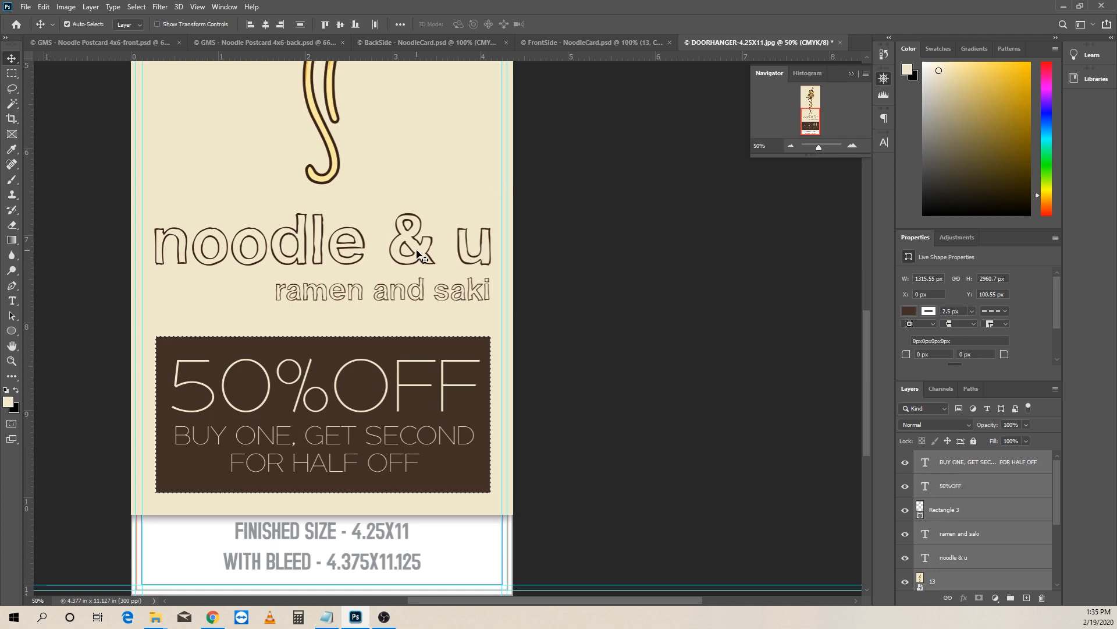
{"action": "left_click_drag", "start_coordinate": [809, 120], "coordinate": [805, 96]}
{"action": "left_click", "coordinate": [790, 145]}
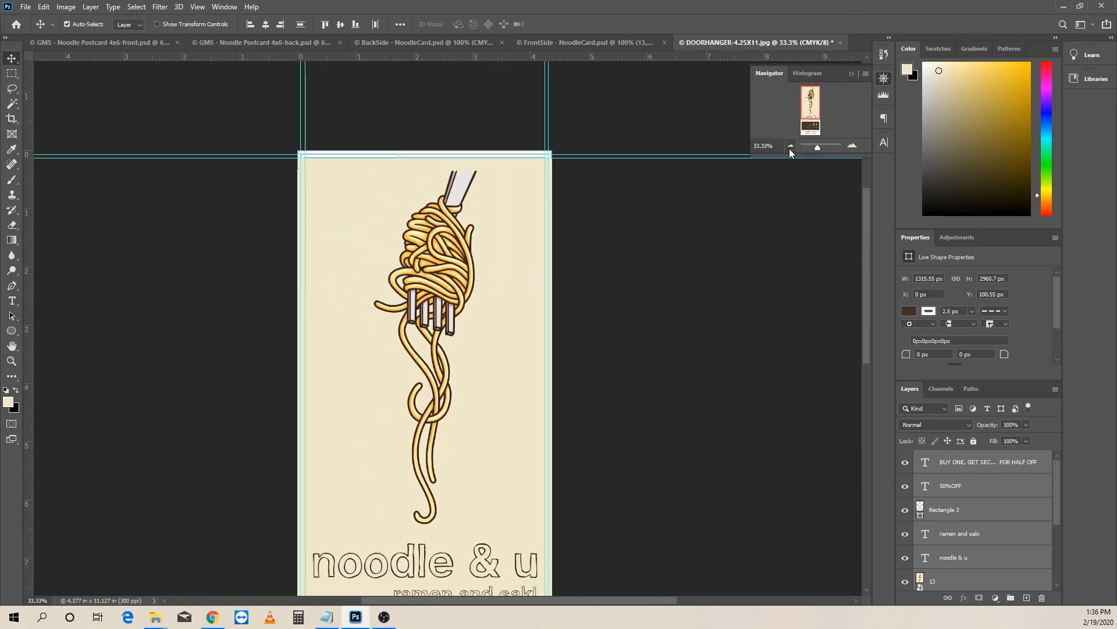
{"action": "left_click", "coordinate": [790, 145]}
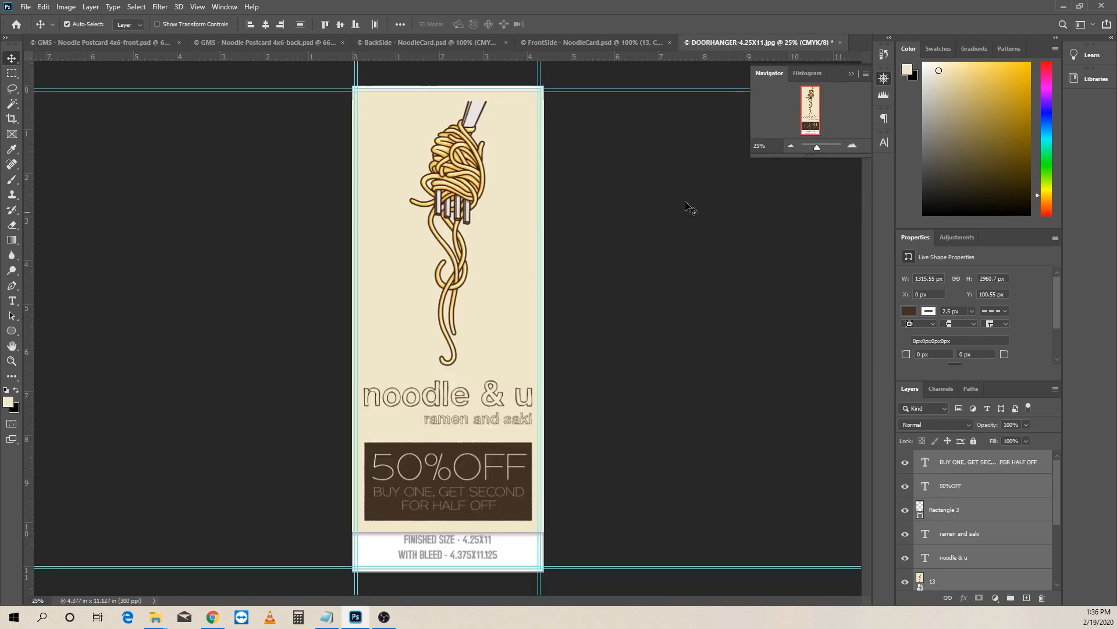
{"action": "left_click", "coordinate": [627, 160]}
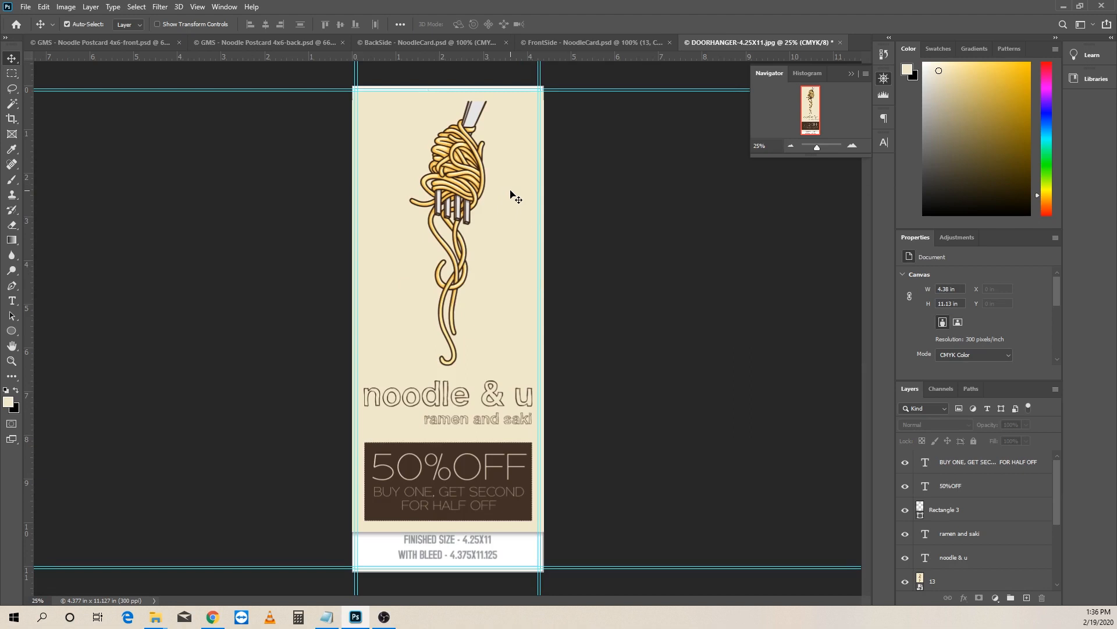
{"action": "left_click", "coordinate": [512, 194]}
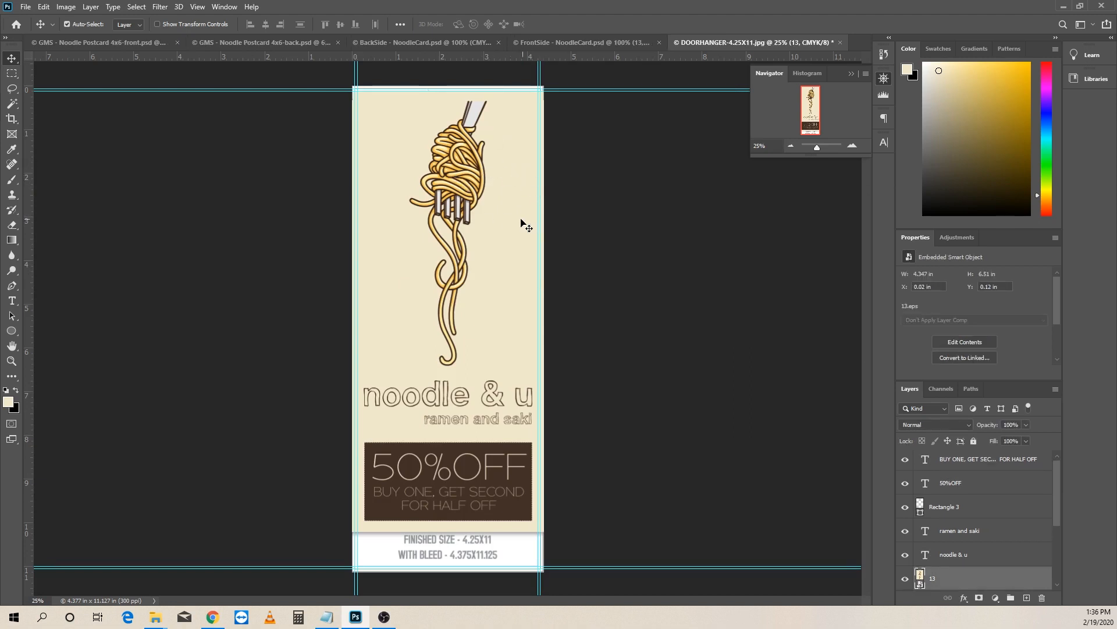
{"action": "left_click_drag", "start_coordinate": [467, 189], "coordinate": [465, 177]}
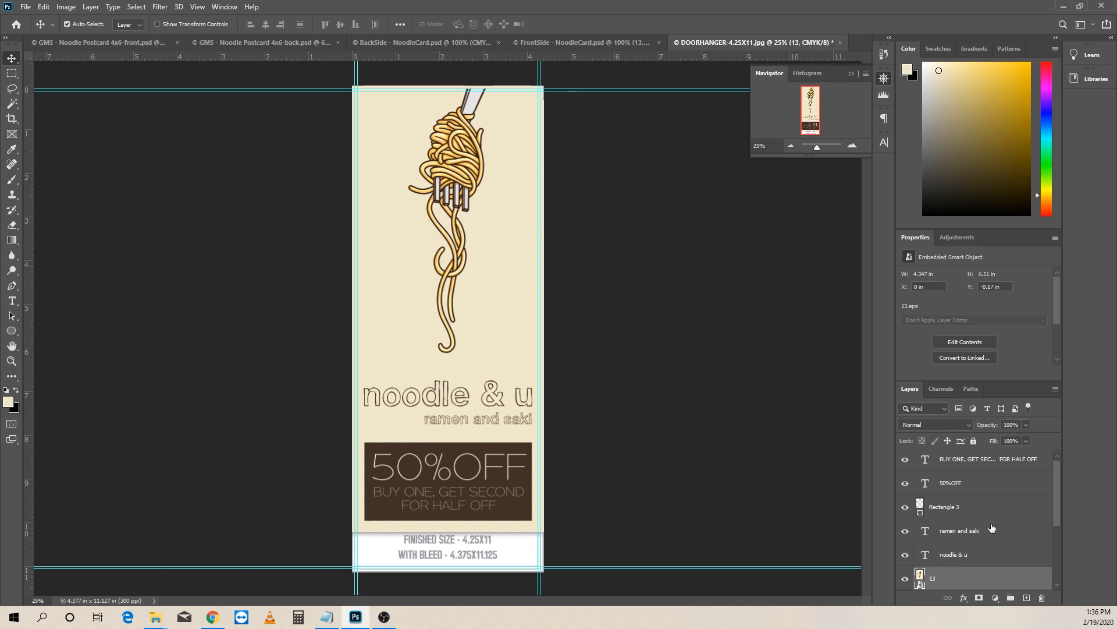
Step: Enlarge the cream background rectangle proportionally to about 116.66% so it covers the whole door hanger, including the bleed
{"action": "scroll", "coordinate": [957, 535], "scroll_direction": "down", "scroll_amount": 3}
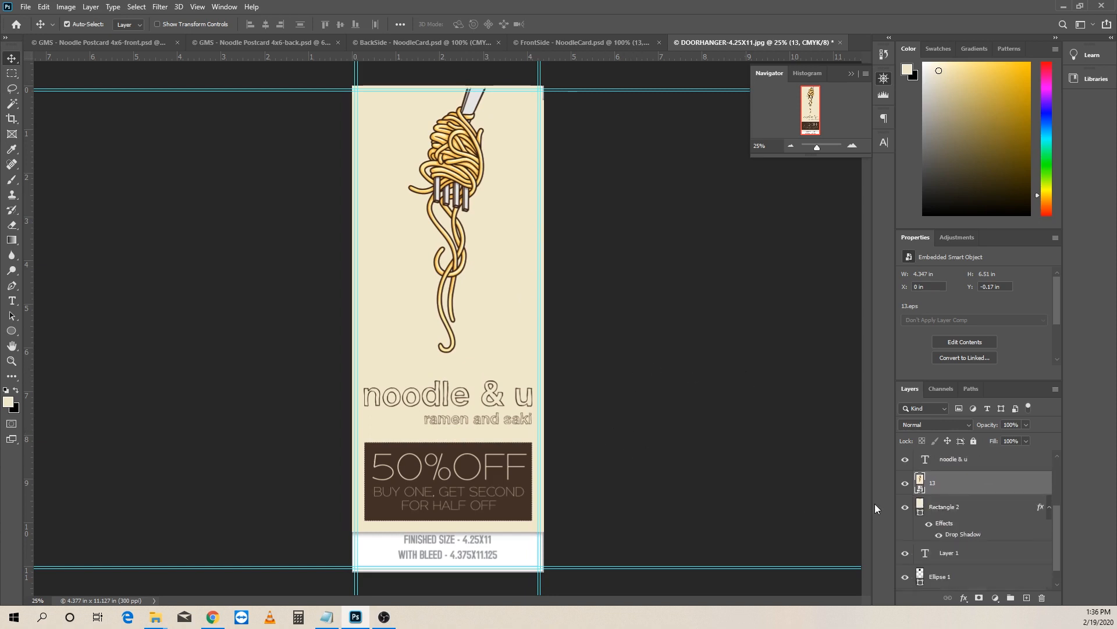
{"action": "left_click", "coordinate": [905, 508]}
{"action": "left_click", "coordinate": [905, 507]}
{"action": "left_click", "coordinate": [395, 423]}
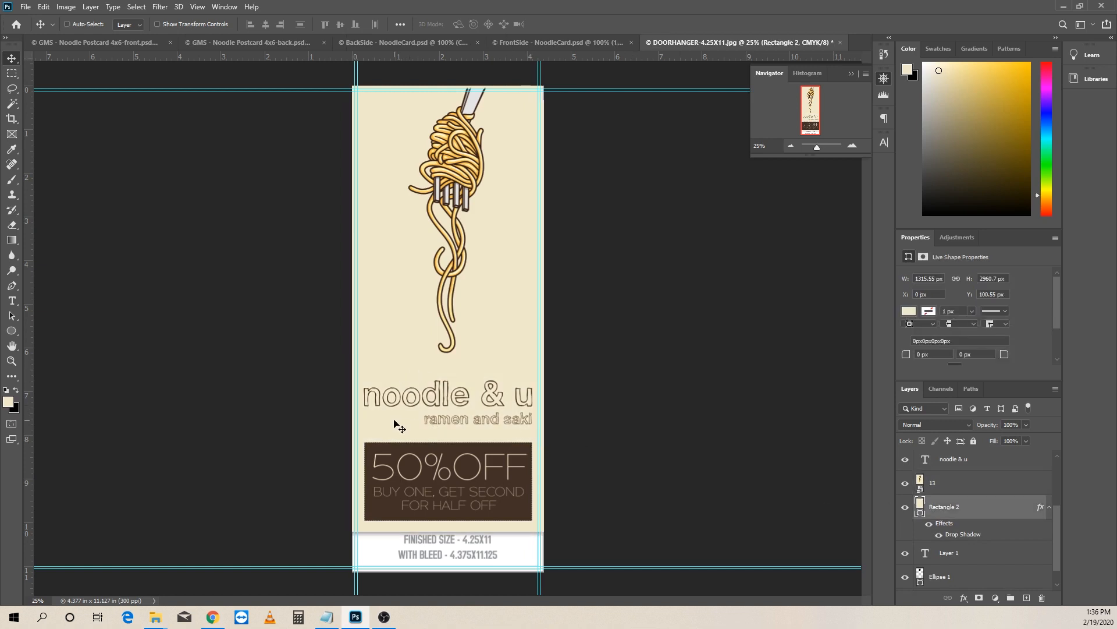
{"action": "key", "text": "ctrl+t"}
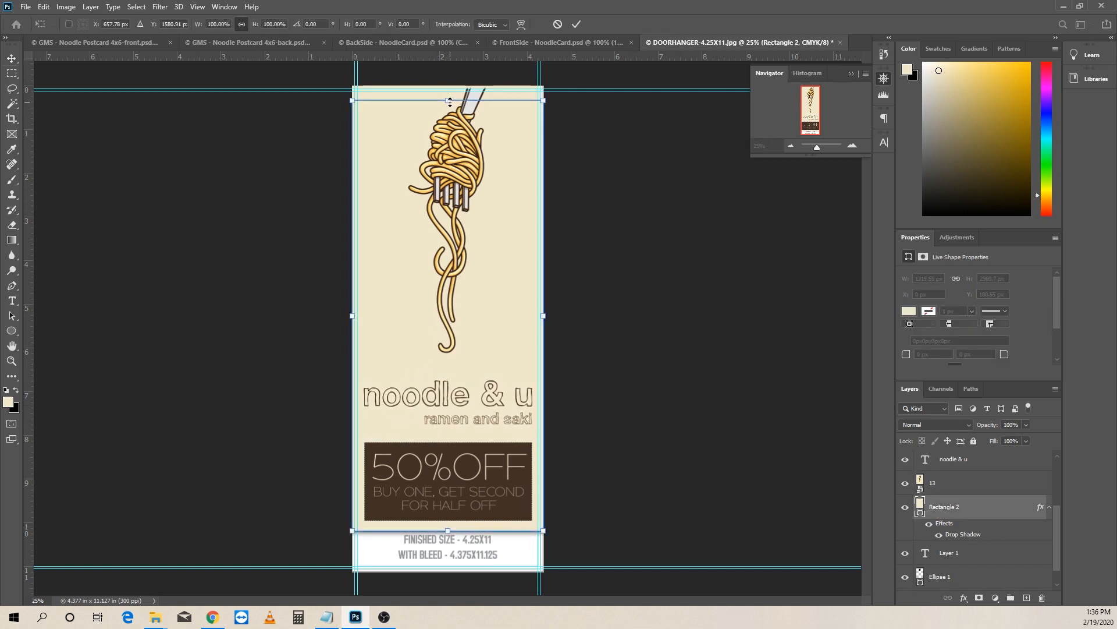
{"action": "left_click_drag", "start_coordinate": [450, 102], "coordinate": [450, 78]}
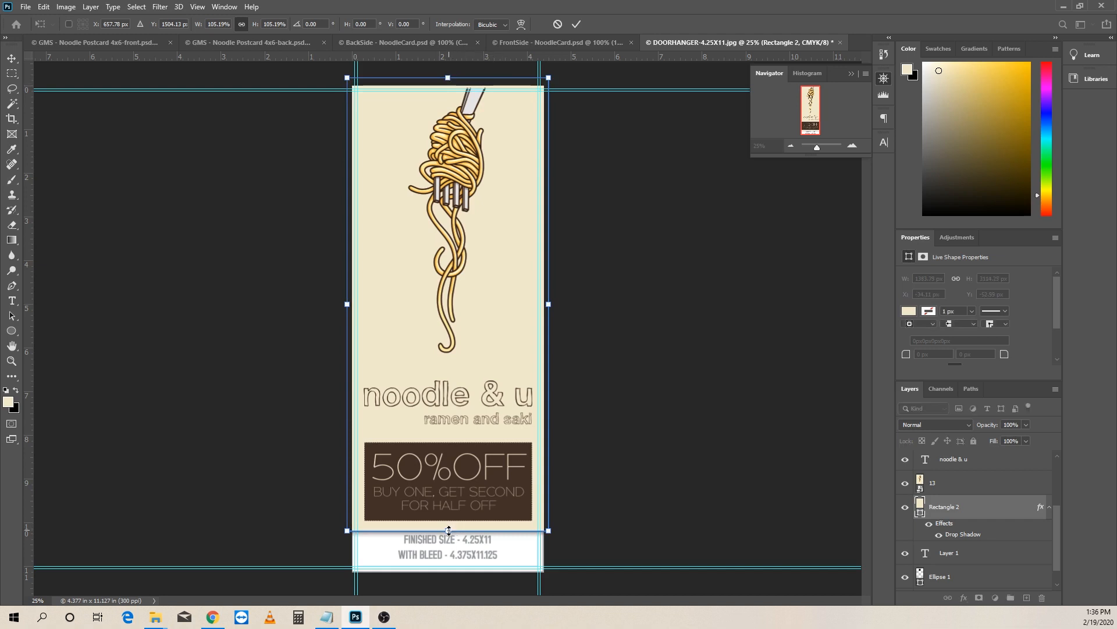
{"action": "left_click_drag", "start_coordinate": [449, 530], "coordinate": [448, 580]}
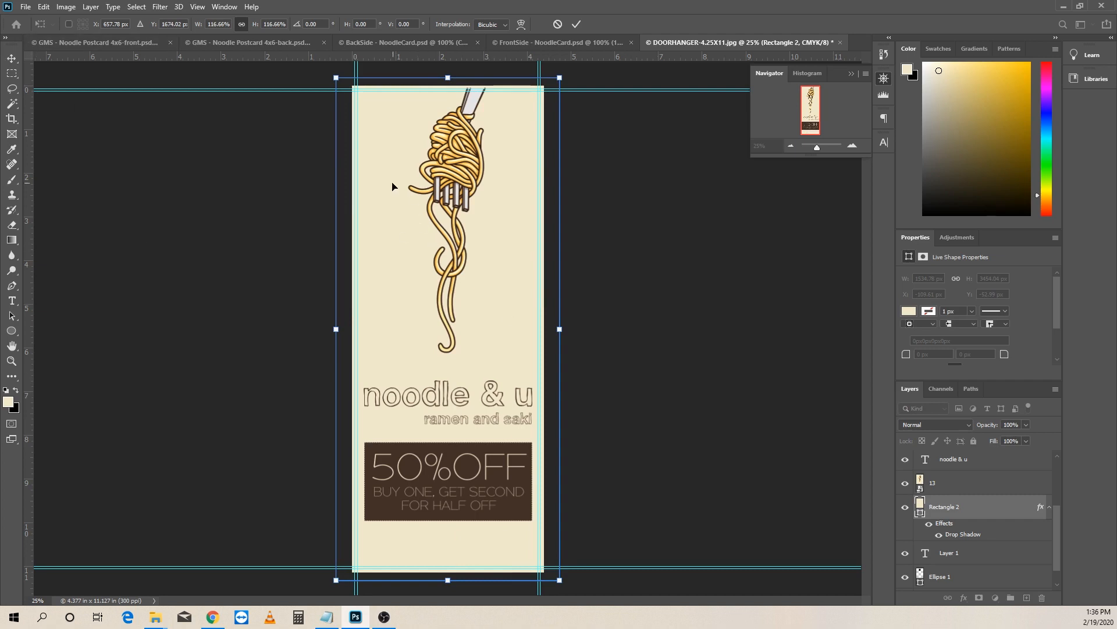
{"action": "double_click", "coordinate": [520, 354]}
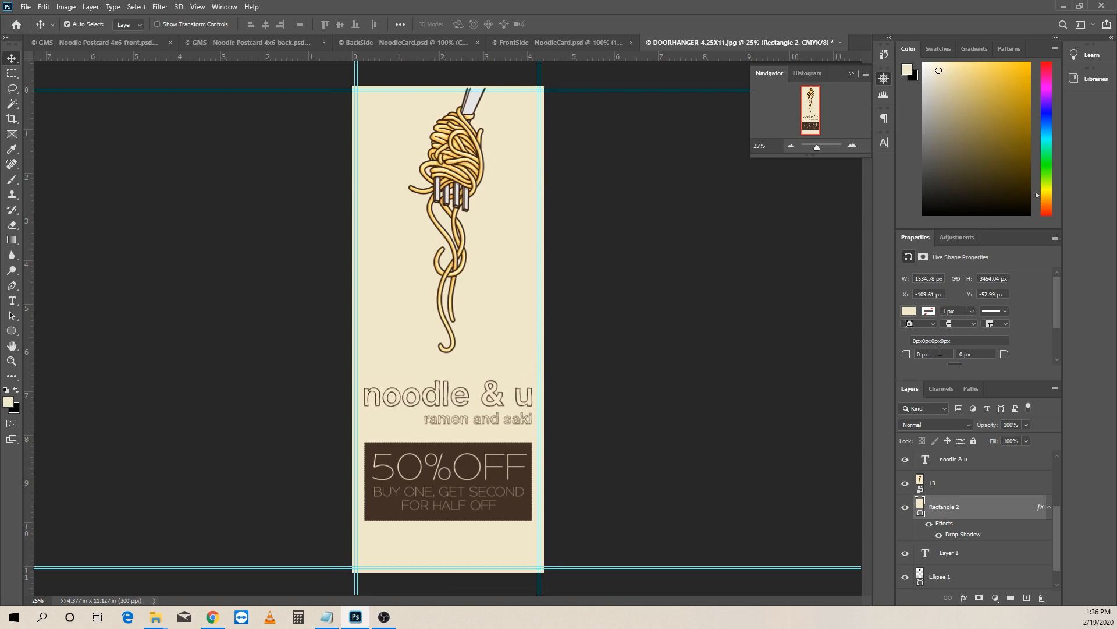
Step: Rename the black circle's layer as CUTTOUT and move it to the top of the layer stack
{"action": "scroll", "coordinate": [978, 564], "scroll_direction": "down", "scroll_amount": 1}
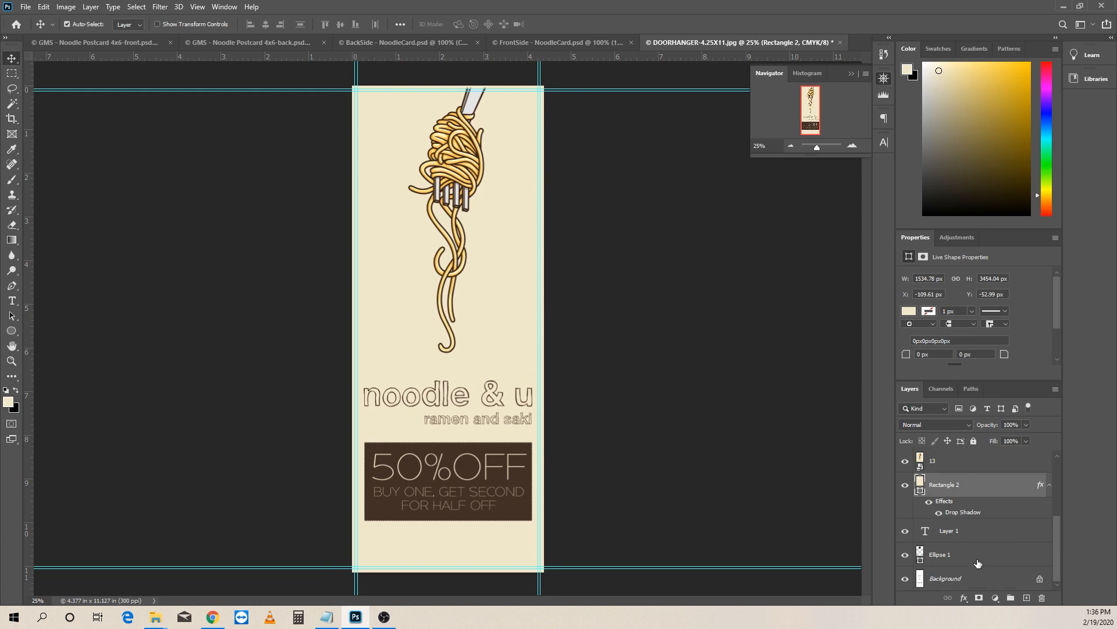
{"action": "left_click", "coordinate": [962, 558]}
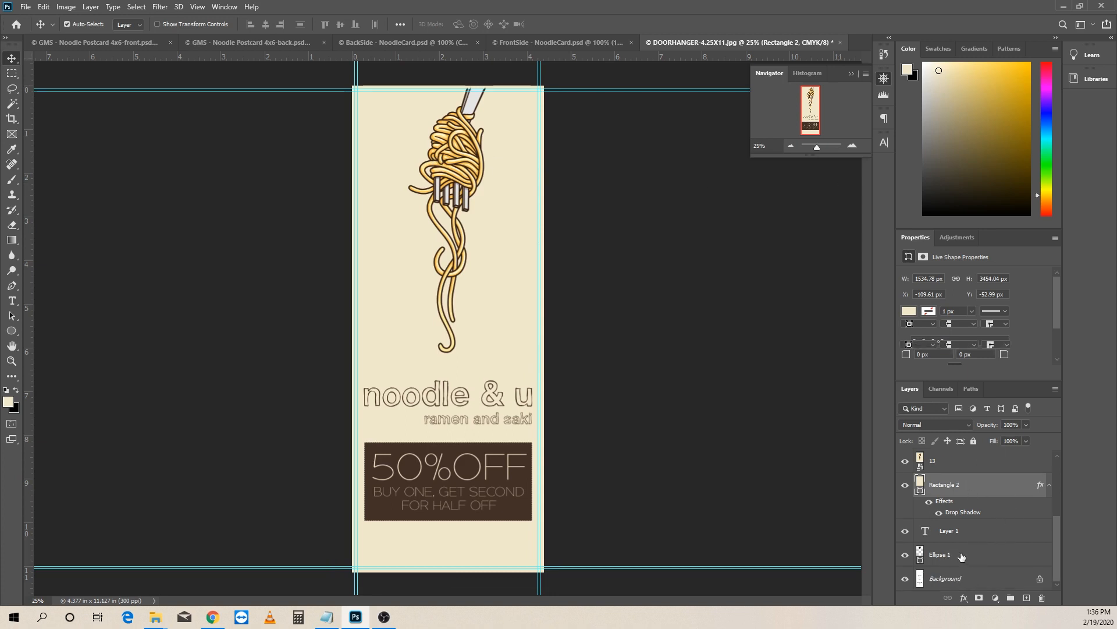
{"action": "double_click", "coordinate": [947, 560]}
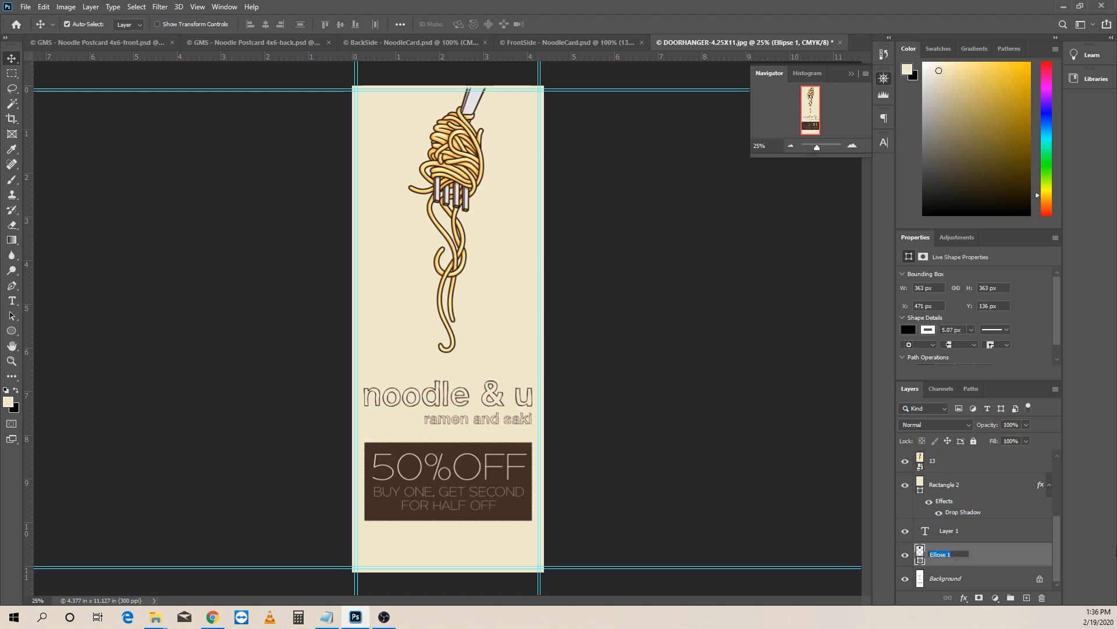
{"action": "type", "text": "CUTTOUT"}
{"action": "key", "text": "Return"}
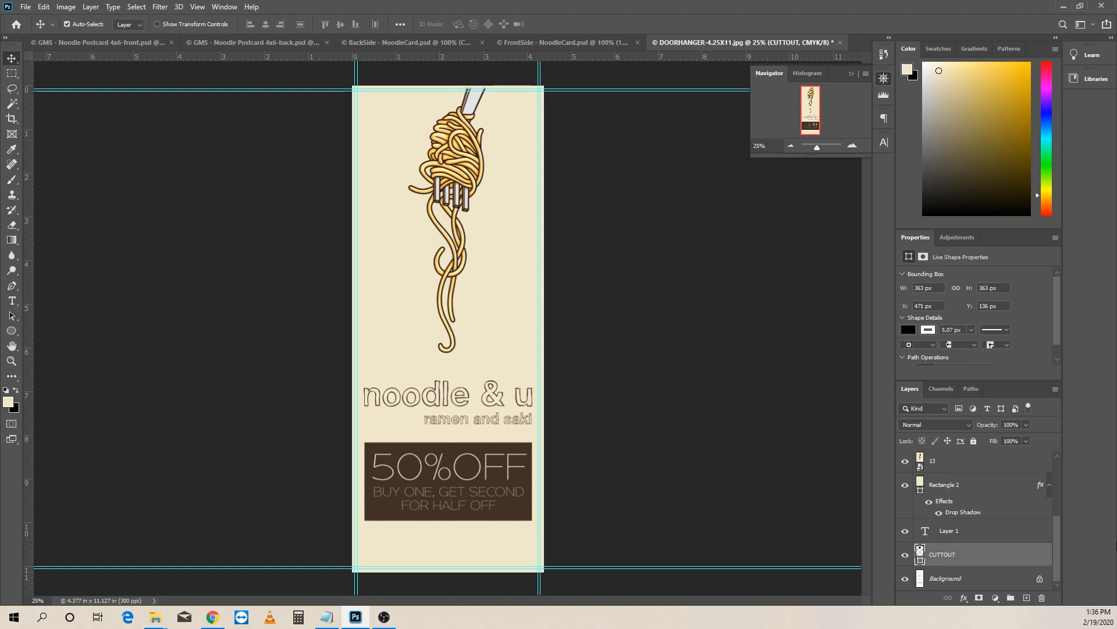
{"action": "left_click_drag", "start_coordinate": [979, 556], "coordinate": [976, 457]}
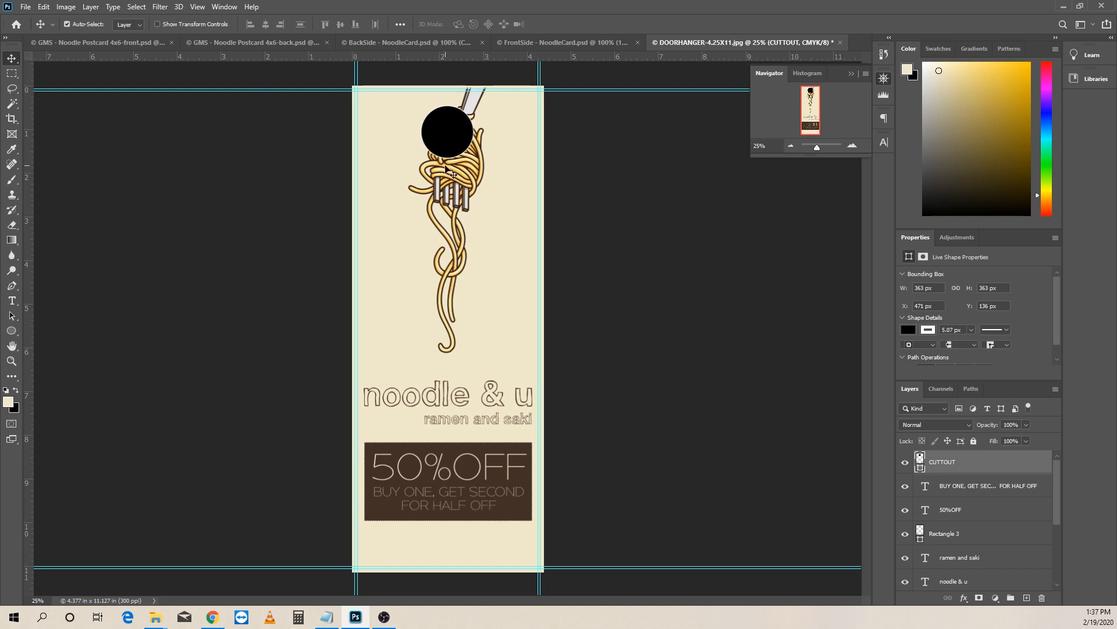
Step: Scale the noodle-and-fork illustration up to about 35.29% and reposition it near the door hanger's horizontal centre, its handle crossing the top edge
{"action": "left_click", "coordinate": [464, 183]}
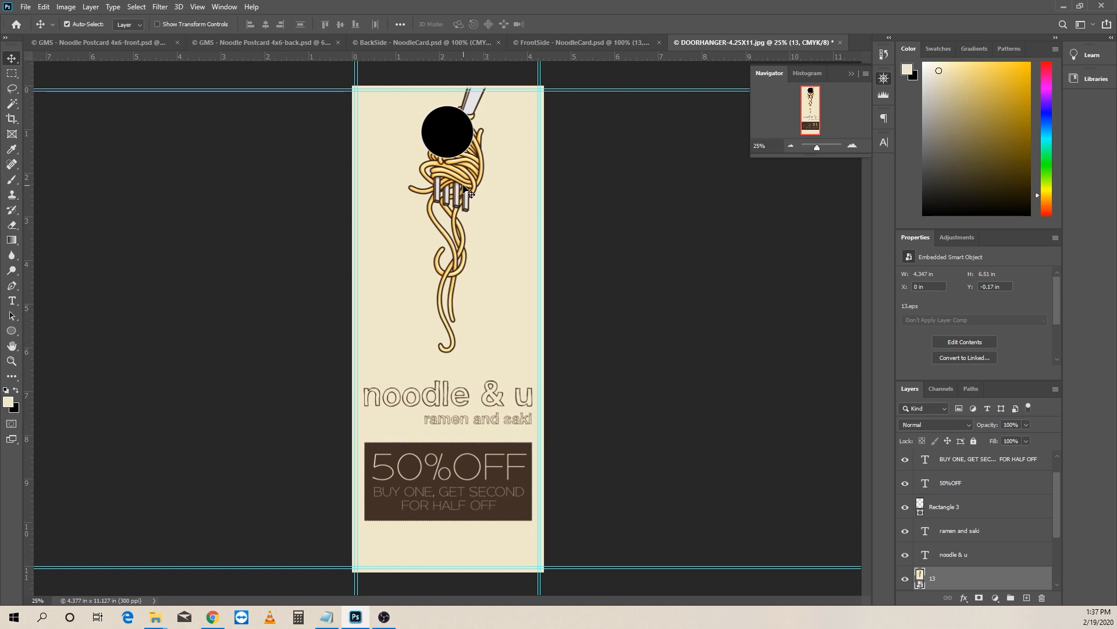
{"action": "key", "text": "ctrl+t"}
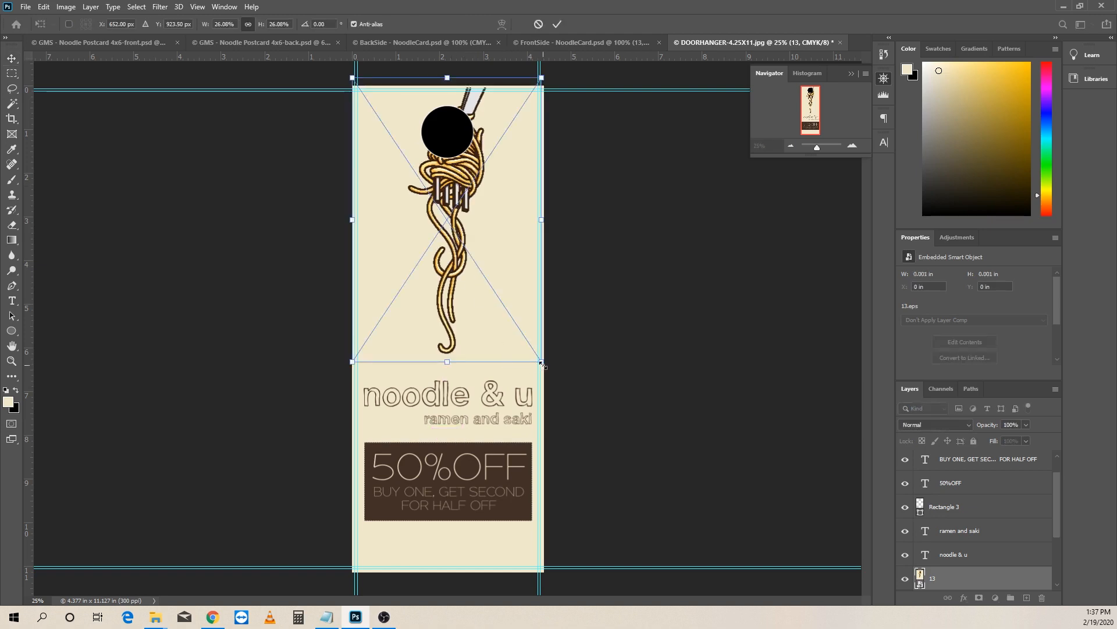
{"action": "left_click_drag", "start_coordinate": [542, 364], "coordinate": [597, 475]}
{"action": "key", "text": "super"}
{"action": "key", "text": "super"}
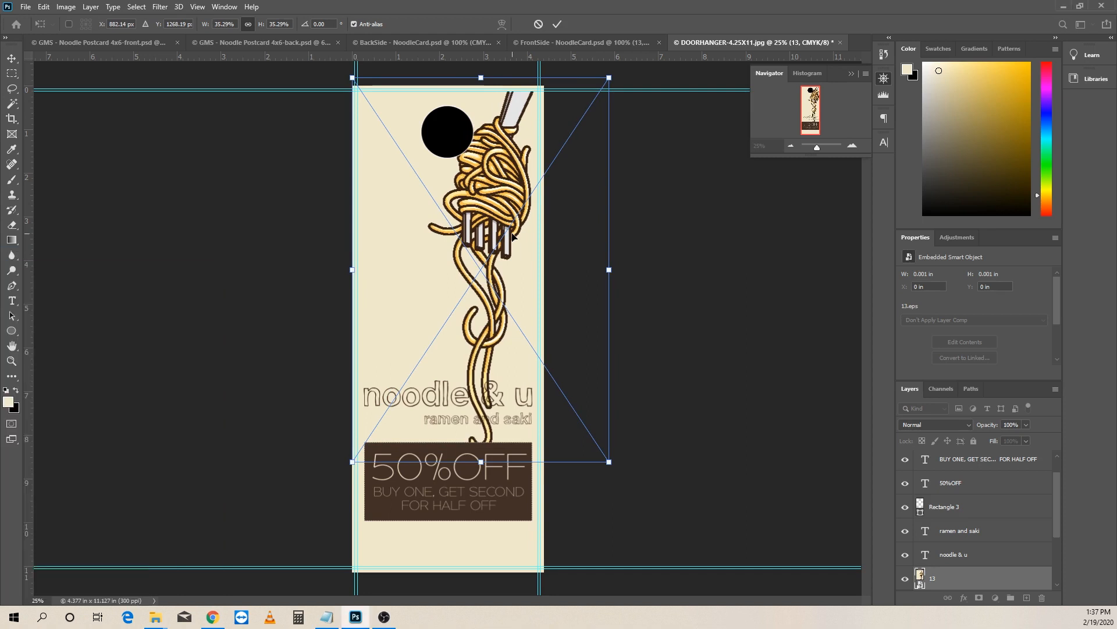
{"action": "left_click_drag", "start_coordinate": [512, 230], "coordinate": [476, 222]}
{"action": "key", "text": "Return"}
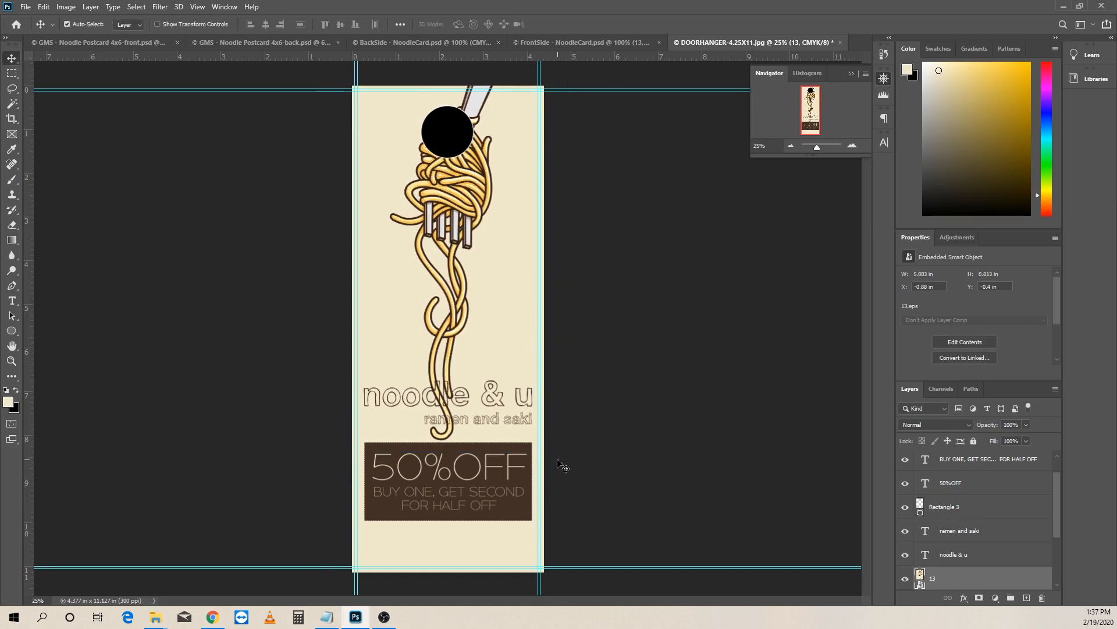
Step: Move the brown 50%OFF box with its two text layers down near the bottom guides and slightly left, to X 75.79 px, Y 2706.76 px
{"action": "left_click", "coordinate": [482, 480]}
{"action": "left_click_drag", "start_coordinate": [606, 459], "coordinate": [334, 501]}
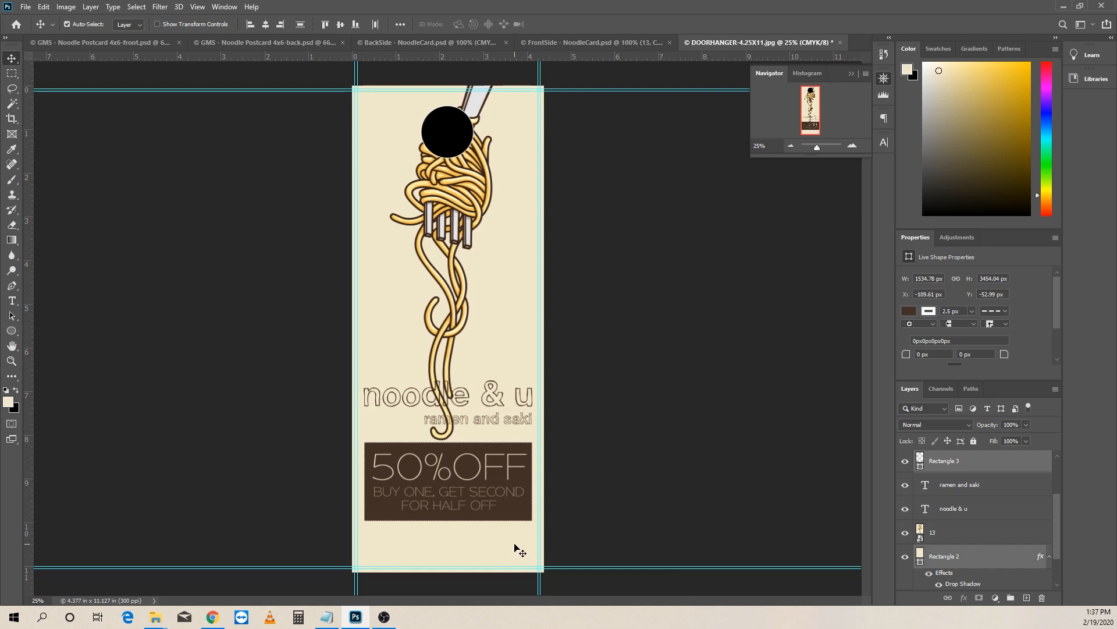
{"action": "left_click", "coordinate": [514, 545], "text": "shift"}
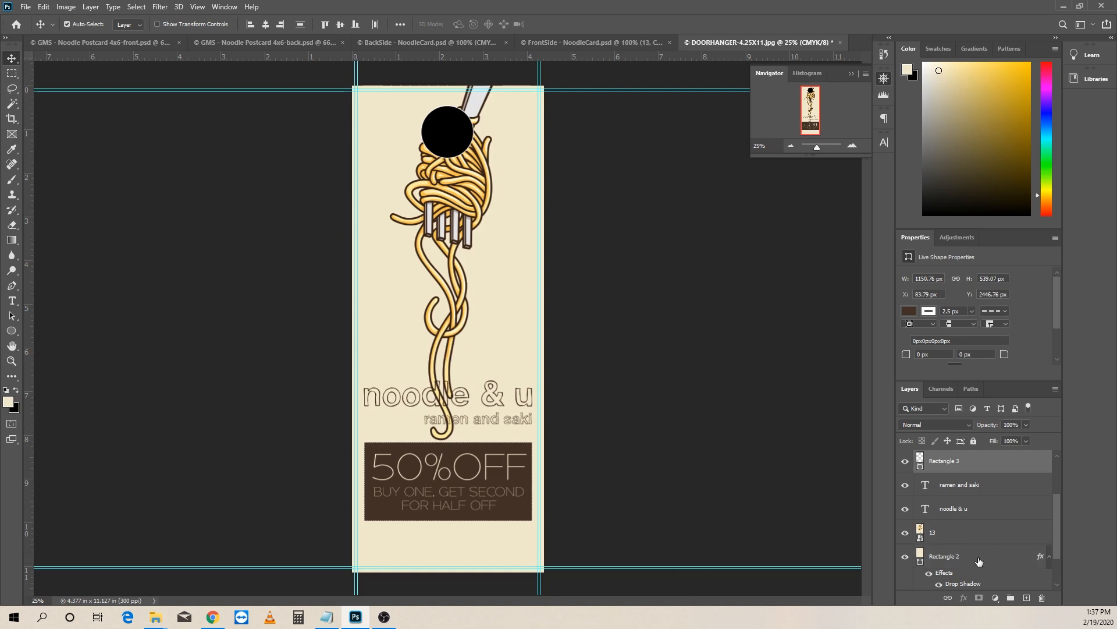
{"action": "key", "text": "shift+Down"}
{"action": "key", "text": "shift+Down"}
{"action": "key", "text": "shift+Down"}
{"action": "key", "text": "shift+Down"}
{"action": "key", "text": "shift+Down"}
{"action": "key", "text": "shift+Down"}
{"action": "key", "text": "shift+Down"}
{"action": "key", "text": "shift+Down"}
{"action": "key", "text": "shift+Down"}
{"action": "key", "text": "shift+Down"}
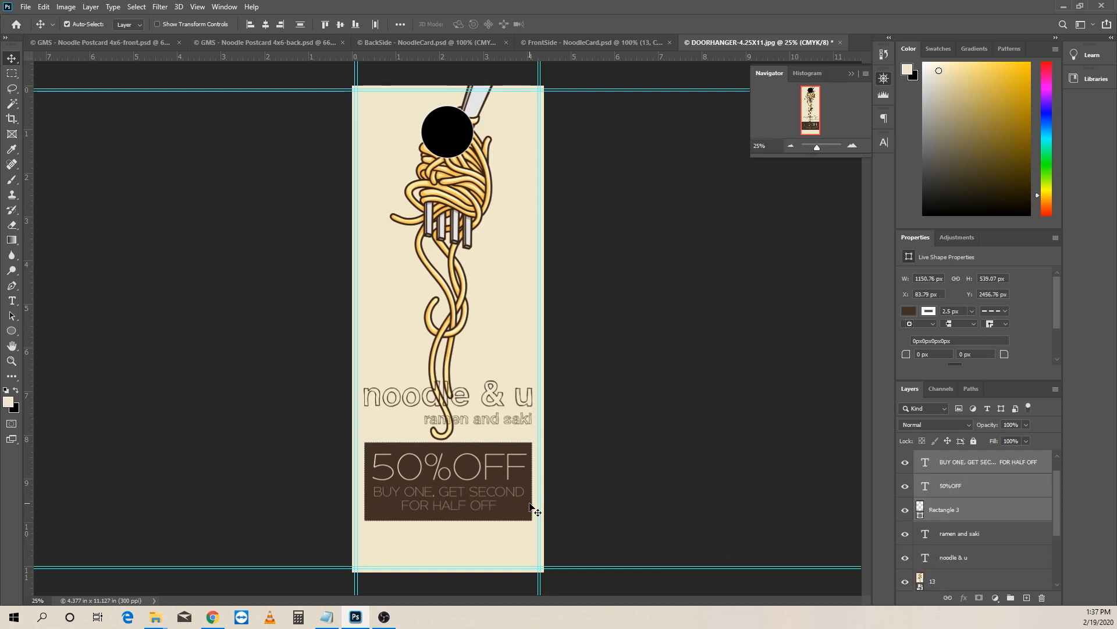
{"action": "key", "text": "shift+Down"}
{"action": "key", "text": "shift+Down"}
{"action": "key", "text": "shift+Down"}
{"action": "key", "text": "shift+Down"}
{"action": "key", "text": "shift+Down"}
{"action": "key", "text": "shift+Down"}
{"action": "key", "text": "shift+Down"}
{"action": "key", "text": "shift+Down"}
{"action": "key", "text": "shift+Down"}
{"action": "key", "text": "shift+Down"}
{"action": "key", "text": "shift+Down"}
{"action": "key", "text": "shift+Down"}
{"action": "key", "text": "shift+Down"}
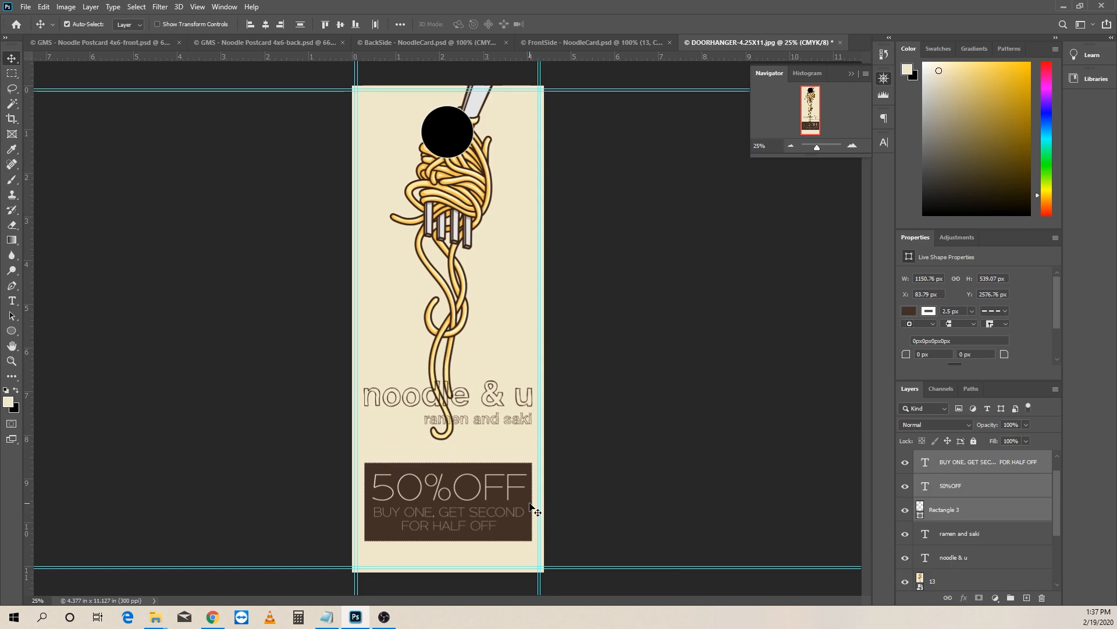
{"action": "key", "text": "shift+Down"}
{"action": "key", "text": "shift+Down"}
{"action": "key", "text": "shift+Down"}
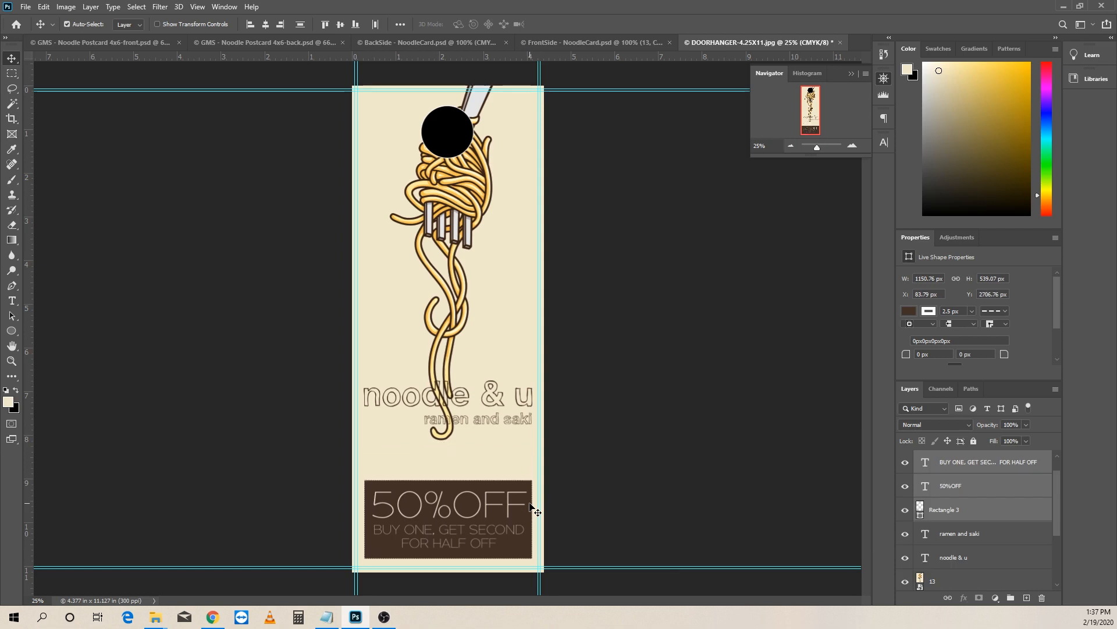
{"action": "key", "text": "Left"}
{"action": "key", "text": "Left"}
{"action": "key", "text": "Left"}
{"action": "key", "text": "Left"}
{"action": "key", "text": "Left"}
{"action": "key", "text": "Left"}
{"action": "key", "text": "Left"}
{"action": "key", "text": "Left"}
{"action": "key", "text": "Left"}
{"action": "key", "text": "Left"}
{"action": "key", "text": "Left"}
{"action": "key", "text": "Left"}
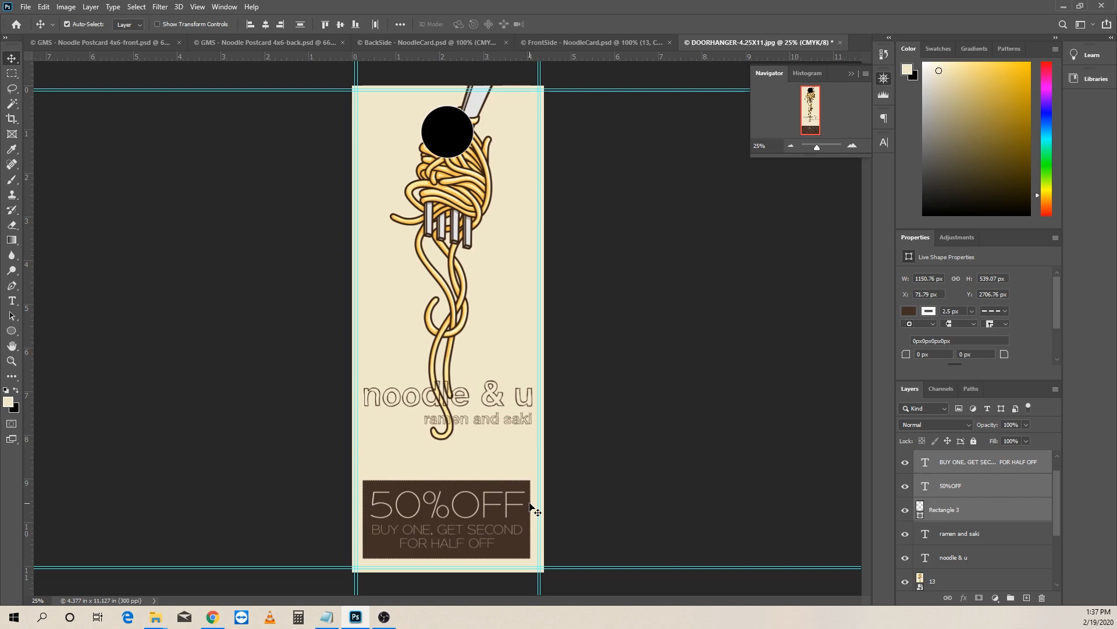
Step: Move the noodle & u and ramen and saki text layers together to just above the brown box, at X 0.24 in, Y 7.72 in
{"action": "left_click", "coordinate": [497, 420]}
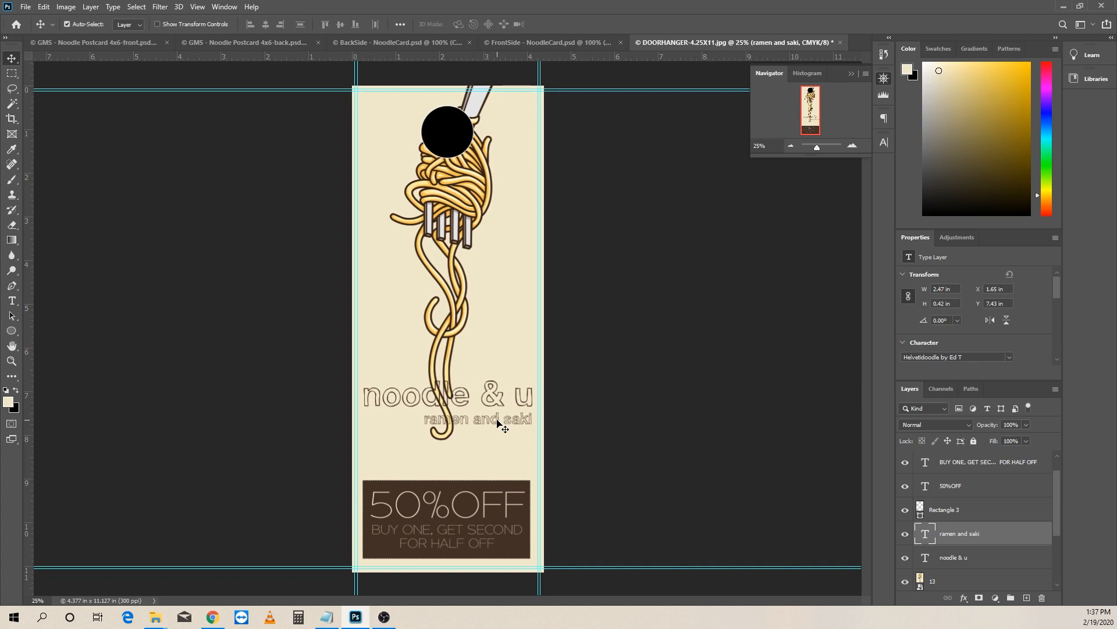
{"action": "left_click", "coordinate": [964, 559], "text": "shift"}
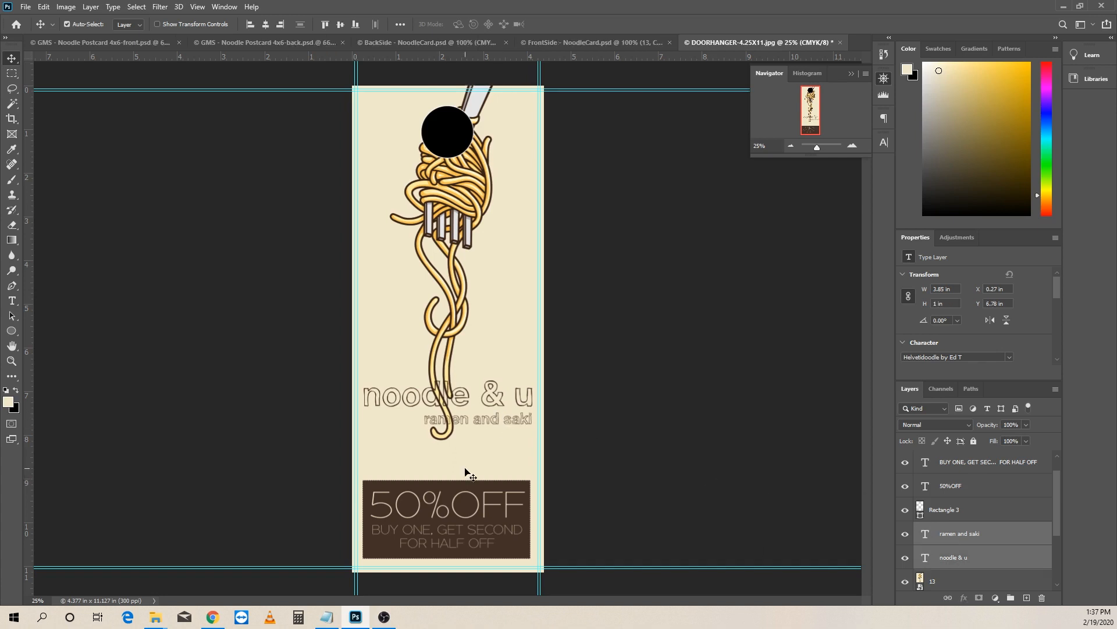
{"action": "key", "text": "shift+Down"}
{"action": "key", "text": "shift+Down"}
{"action": "key", "text": "shift+Down"}
{"action": "key", "text": "shift+Down"}
{"action": "key", "text": "shift+Down"}
{"action": "key", "text": "shift+Down"}
{"action": "key", "text": "shift+Down"}
{"action": "key", "text": "shift+Down"}
{"action": "key", "text": "shift+Down"}
{"action": "key", "text": "shift+Down"}
{"action": "key", "text": "shift+Down"}
{"action": "key", "text": "shift+Down"}
{"action": "key", "text": "shift+Down"}
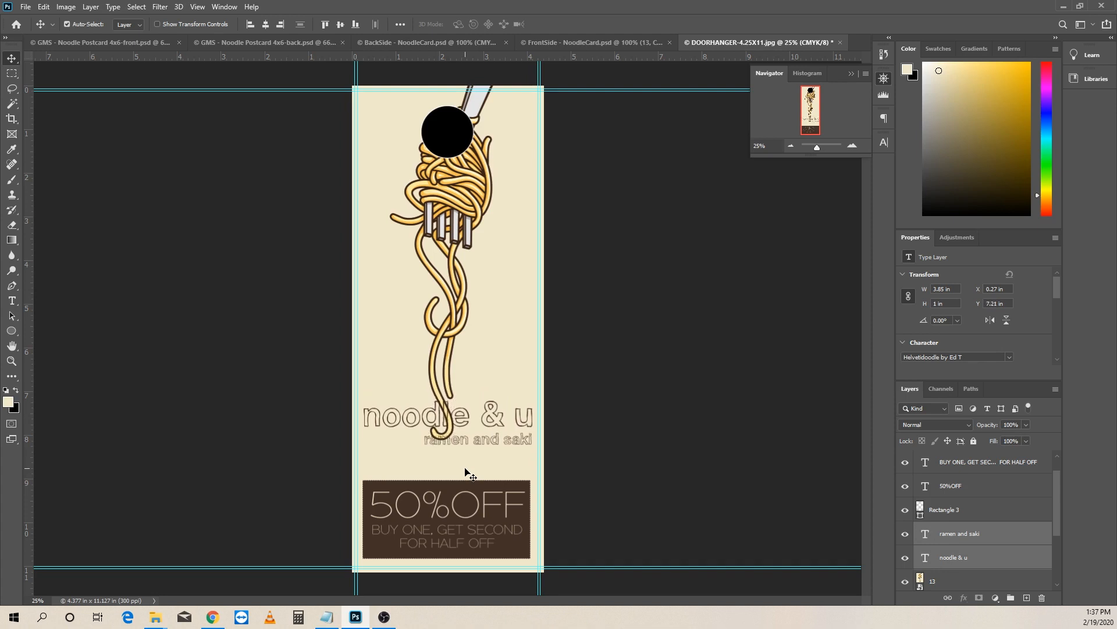
{"action": "key", "text": "shift+Down"}
{"action": "key", "text": "shift+Down"}
{"action": "key", "text": "shift+Down"}
{"action": "key", "text": "shift+Down"}
{"action": "key", "text": "shift+Down"}
{"action": "key", "text": "shift+Down"}
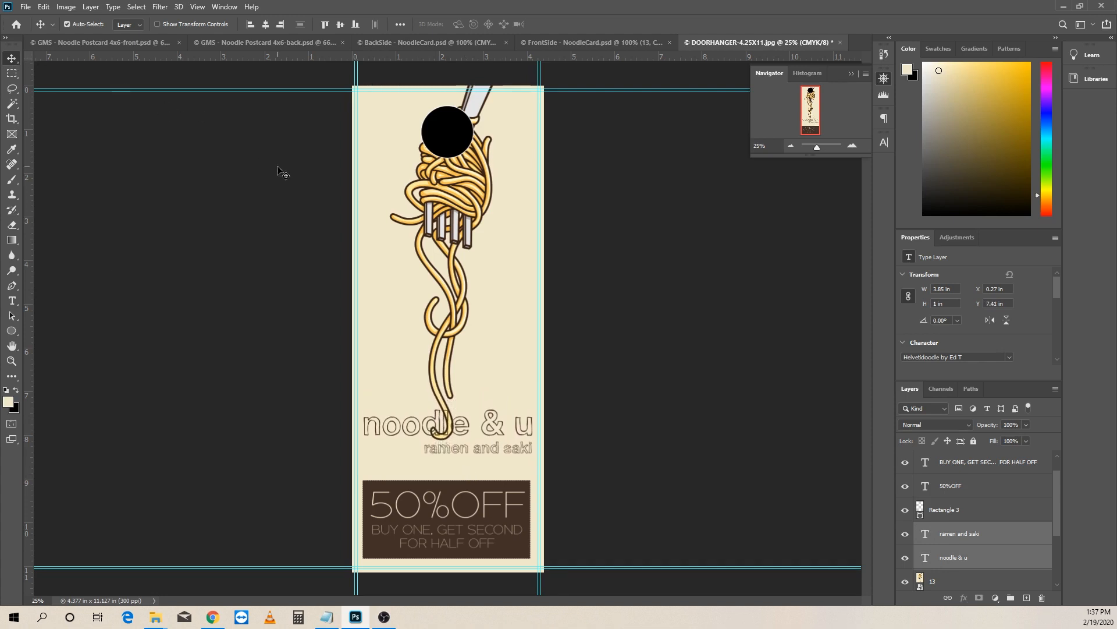
{"action": "key", "text": "shift+Down"}
{"action": "key", "text": "shift+Down"}
{"action": "key", "text": "shift+Down"}
{"action": "key", "text": "shift+Down"}
{"action": "key", "text": "shift+Down"}
{"action": "key", "text": "shift+Down"}
{"action": "key", "text": "shift+Down"}
{"action": "key", "text": "shift+Down"}
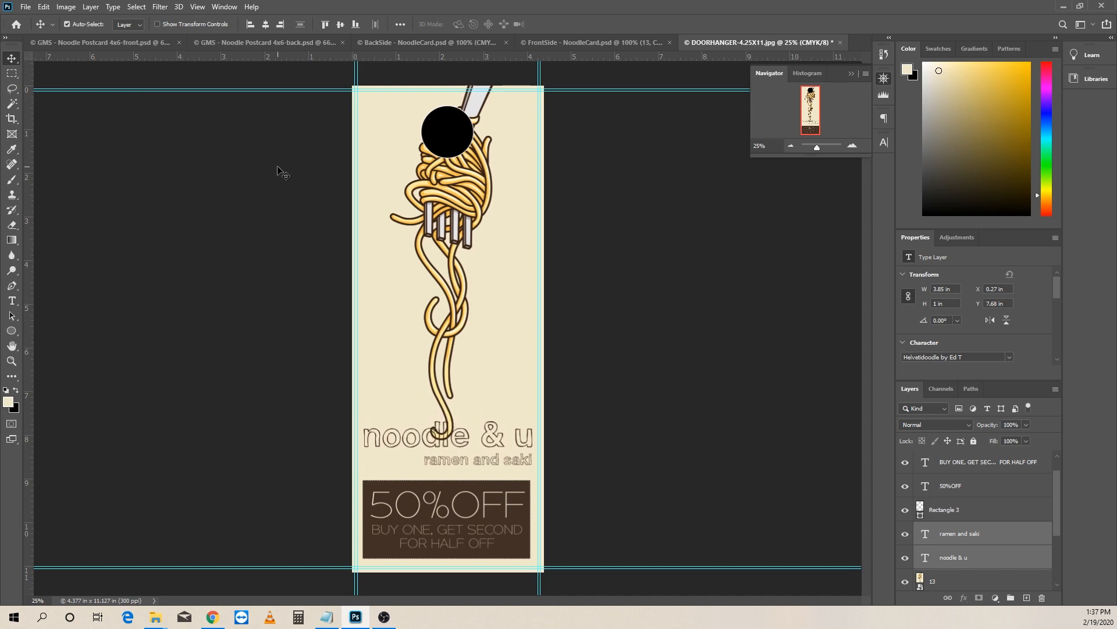
{"action": "key", "text": "shift+Down"}
{"action": "key", "text": "shift+Left"}
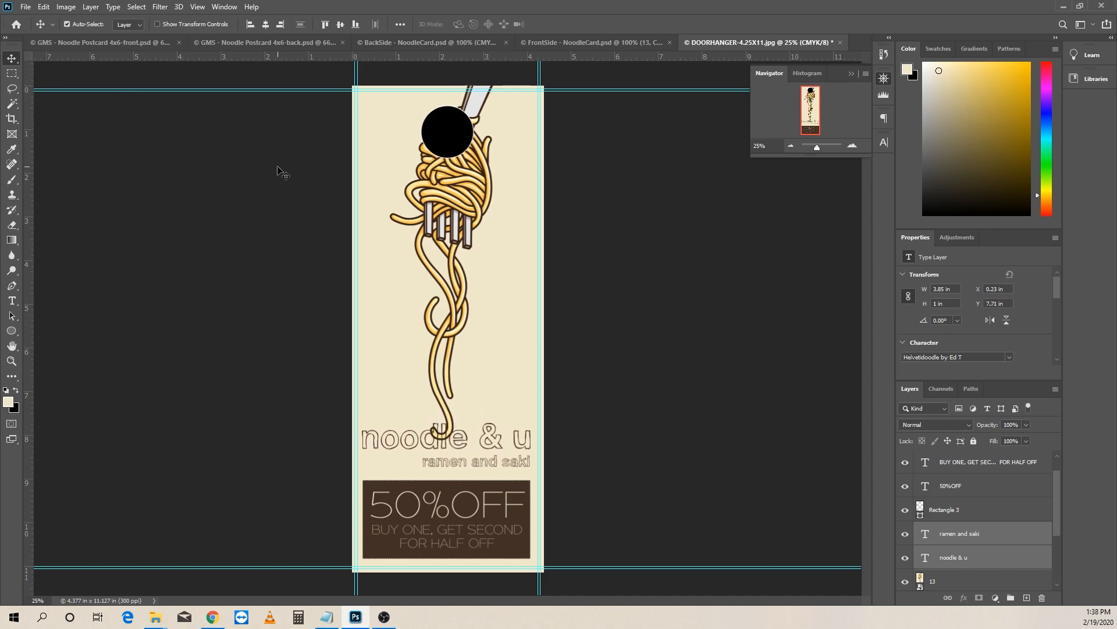
{"action": "key", "text": "Right"}
{"action": "key", "text": "Down"}
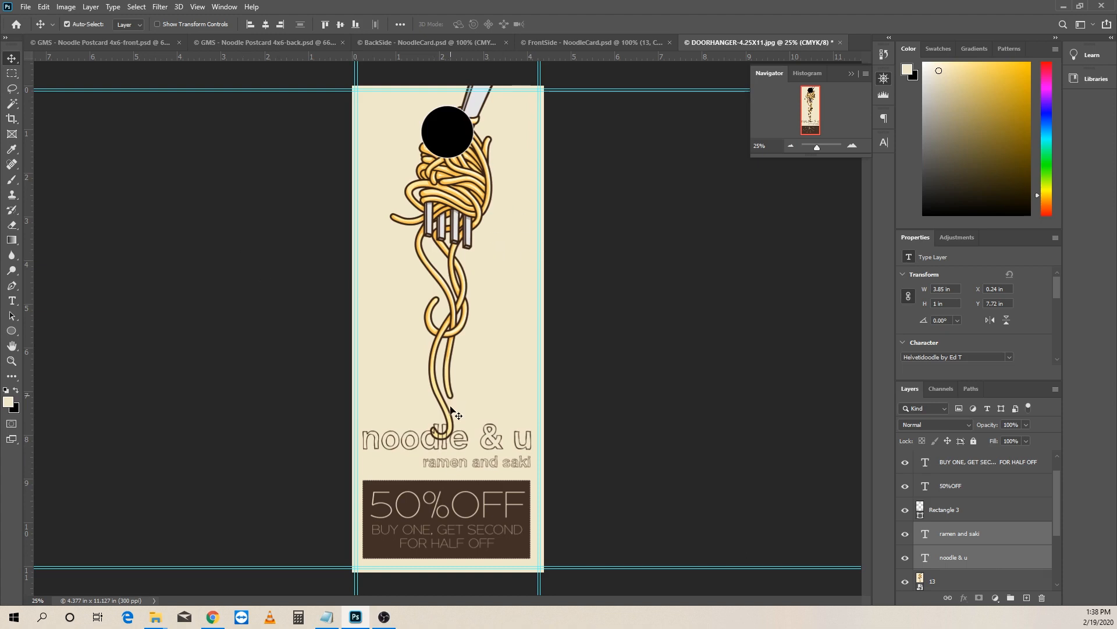
Step: Scale the noodle-and-fork illustration down proportionally to about 33.18% so the noodle's tip clears the restaurant name
{"action": "left_click", "coordinate": [459, 234]}
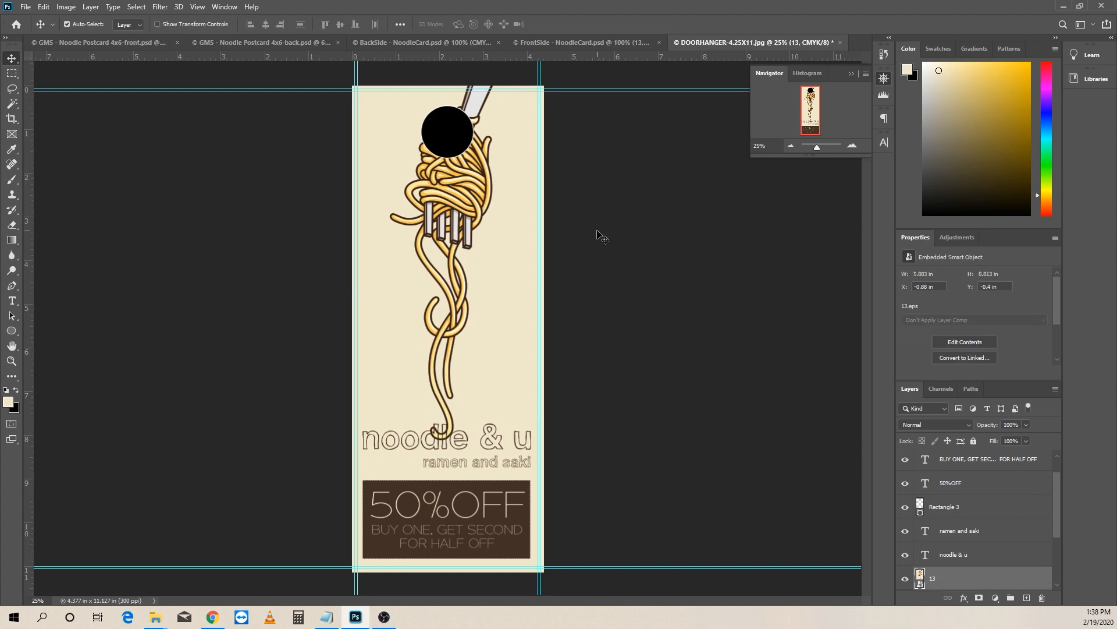
{"action": "key", "text": "ctrl+t"}
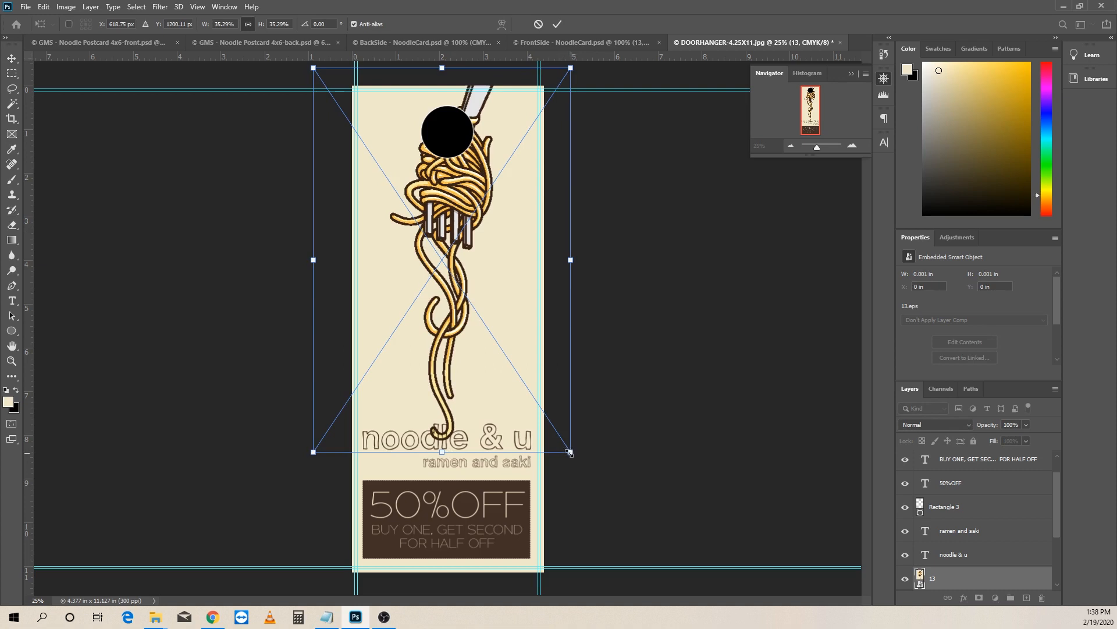
{"action": "left_click_drag", "start_coordinate": [569, 452], "coordinate": [556, 432]}
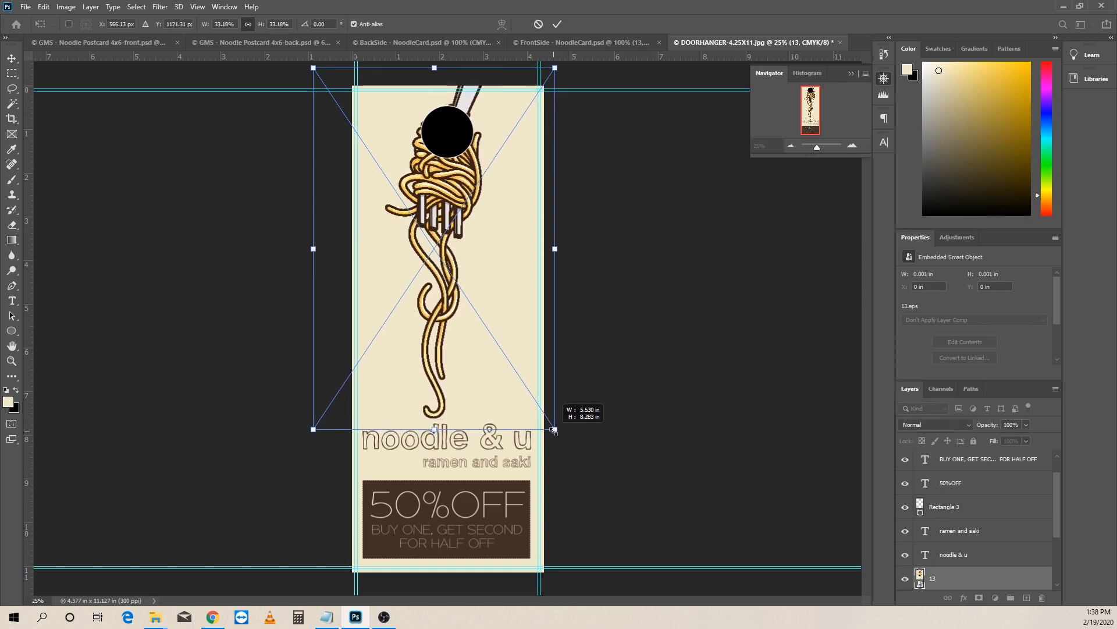
{"action": "key", "text": "super"}
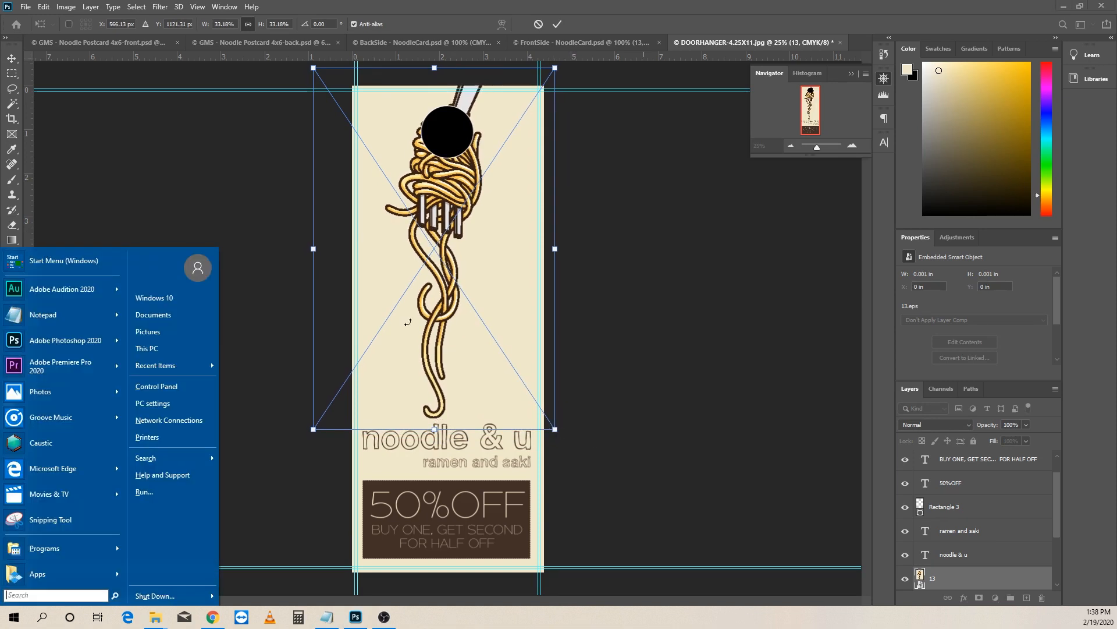
{"action": "left_click", "coordinate": [449, 296]}
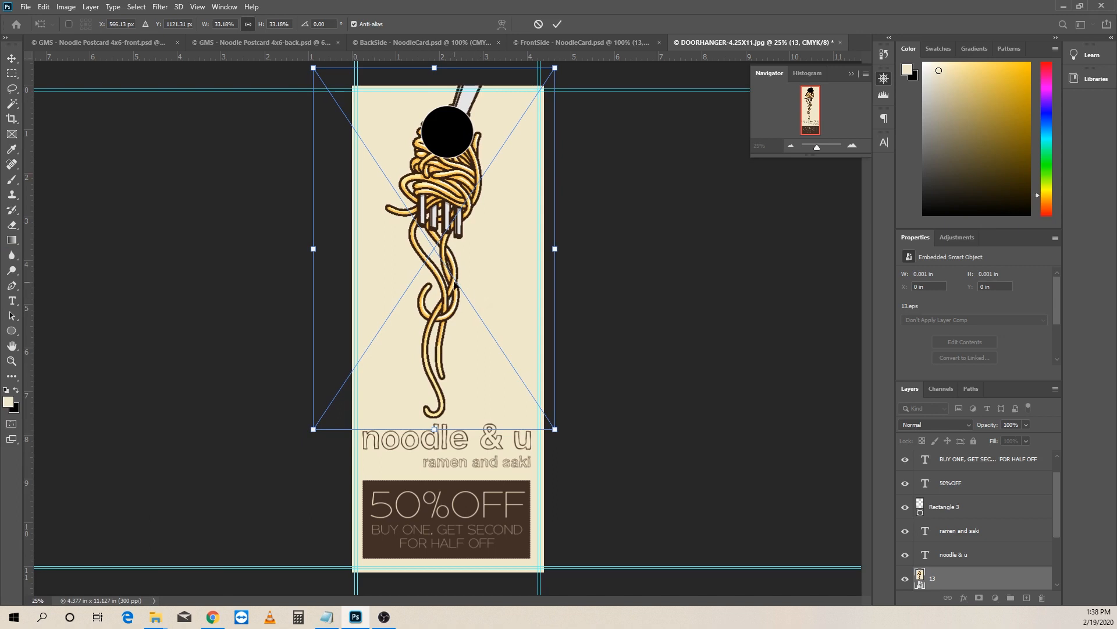
{"action": "key", "text": "Return"}
Step: Nudge the noodle-and-fork illustration right to X -0.69 in, centring it under the black cutout circle
{"action": "key", "text": "Right"}
{"action": "key", "text": "Right"}
{"action": "key", "text": "Right"}
{"action": "key", "text": "Right"}
{"action": "key", "text": "Right"}
{"action": "key", "text": "Right"}
{"action": "key", "text": "Right"}
{"action": "key", "text": "Right"}
{"action": "key", "text": "Right"}
{"action": "key", "text": "Right"}
{"action": "key", "text": "Right"}
{"action": "key", "text": "Right"}
{"action": "key", "text": "Right"}
{"action": "key", "text": "Right"}
{"action": "key", "text": "Right"}
{"action": "key", "text": "Right"}
{"action": "key", "text": "Right"}
{"action": "key", "text": "Right"}
{"action": "key", "text": "Right"}
{"action": "key", "text": "Right"}
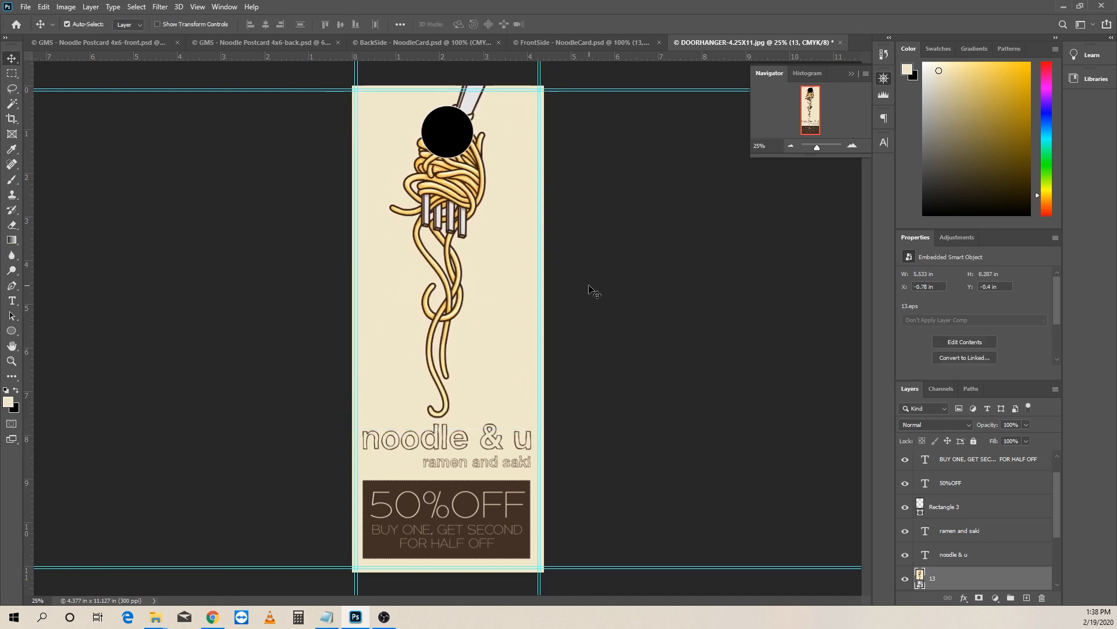
{"action": "key", "text": "Right"}
{"action": "key", "text": "Right"}
{"action": "key", "text": "Right"}
{"action": "key", "text": "Right"}
{"action": "key", "text": "Right"}
{"action": "key", "text": "Right"}
{"action": "key", "text": "Right"}
{"action": "key", "text": "Right"}
{"action": "key", "text": "Right"}
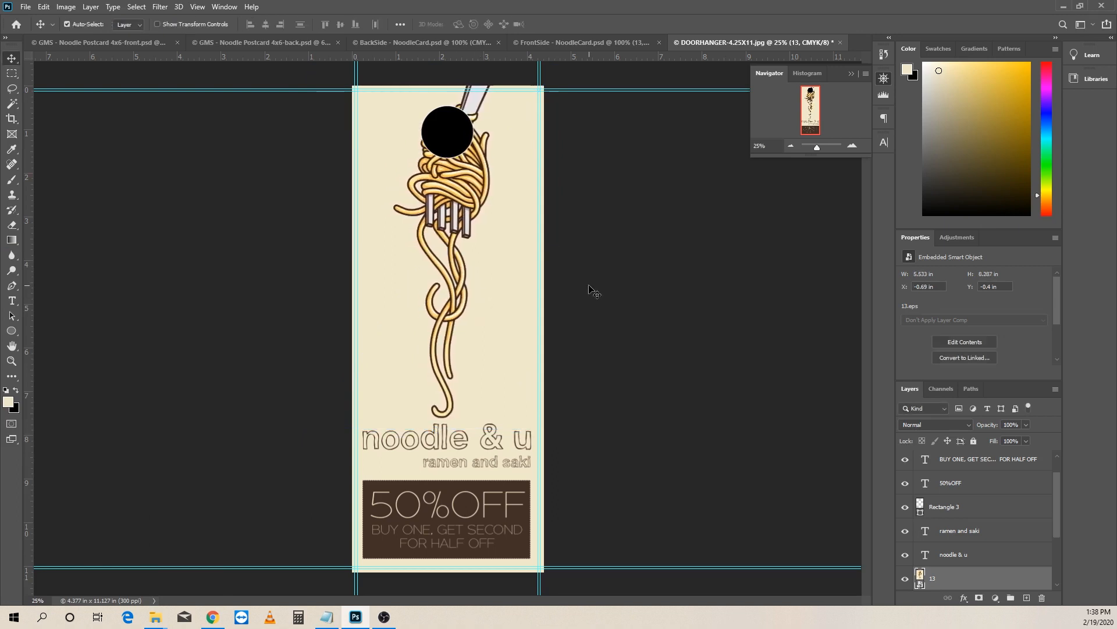
Step: Nudge the noodle-and-fork illustration right and up to X -0.6 in, Y -0.44 in, around the black cutout circle
{"action": "key", "text": "Right"}
{"action": "key", "text": "Right"}
{"action": "key", "text": "Right"}
{"action": "key", "text": "Right"}
{"action": "key", "text": "Right"}
{"action": "key", "text": "Right"}
{"action": "key", "text": "Right"}
{"action": "key", "text": "Right"}
{"action": "key", "text": "Right"}
{"action": "key", "text": "Right"}
{"action": "key", "text": "Right"}
{"action": "key", "text": "Right"}
{"action": "key", "text": "Right"}
{"action": "key", "text": "Right"}
{"action": "key", "text": "Right"}
{"action": "key", "text": "Right"}
{"action": "key", "text": "Right"}
{"action": "key", "text": "Right"}
{"action": "key", "text": "Right"}
{"action": "key", "text": "Right"}
{"action": "key", "text": "Up"}
{"action": "key", "text": "Up"}
{"action": "key", "text": "Up"}
{"action": "key", "text": "Up"}
{"action": "key", "text": "Up"}
{"action": "key", "text": "Up"}
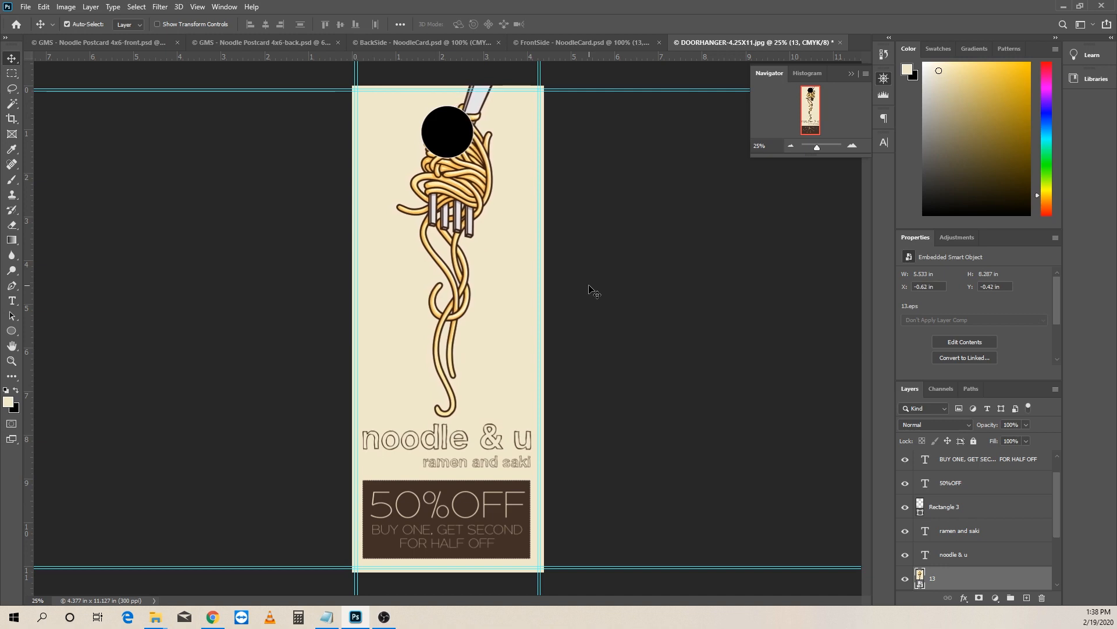
{"action": "key", "text": "Right"}
{"action": "key", "text": "Right"}
{"action": "key", "text": "Right"}
{"action": "key", "text": "Right"}
{"action": "key", "text": "Right"}
{"action": "key", "text": "Right"}
{"action": "key", "text": "Up"}
{"action": "key", "text": "Up"}
{"action": "key", "text": "Up"}
{"action": "key", "text": "Up"}
{"action": "key", "text": "Up"}
{"action": "key", "text": "Up"}
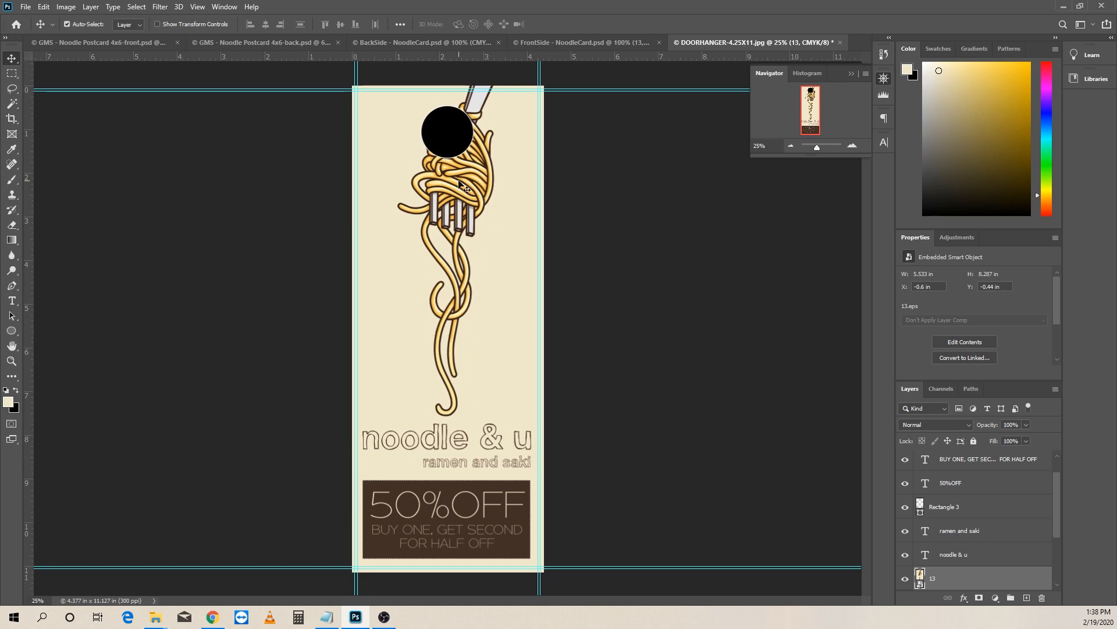
Step: Compare the door hanger layout with the postcard front and back artwork
{"action": "left_click", "coordinate": [65, 42]}
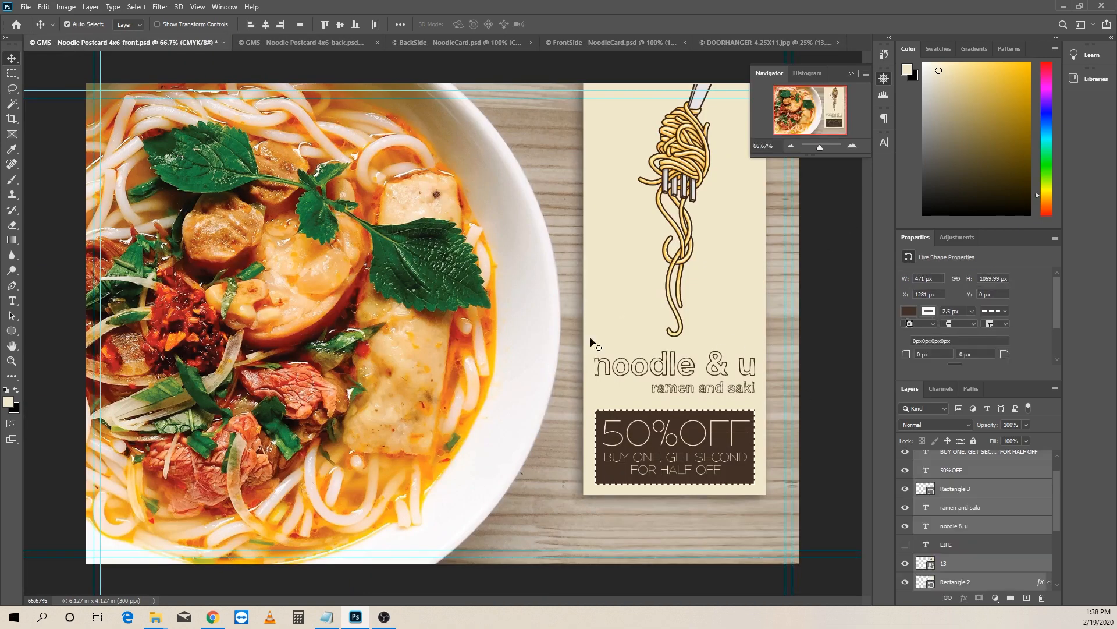
{"action": "left_click", "coordinate": [743, 50]}
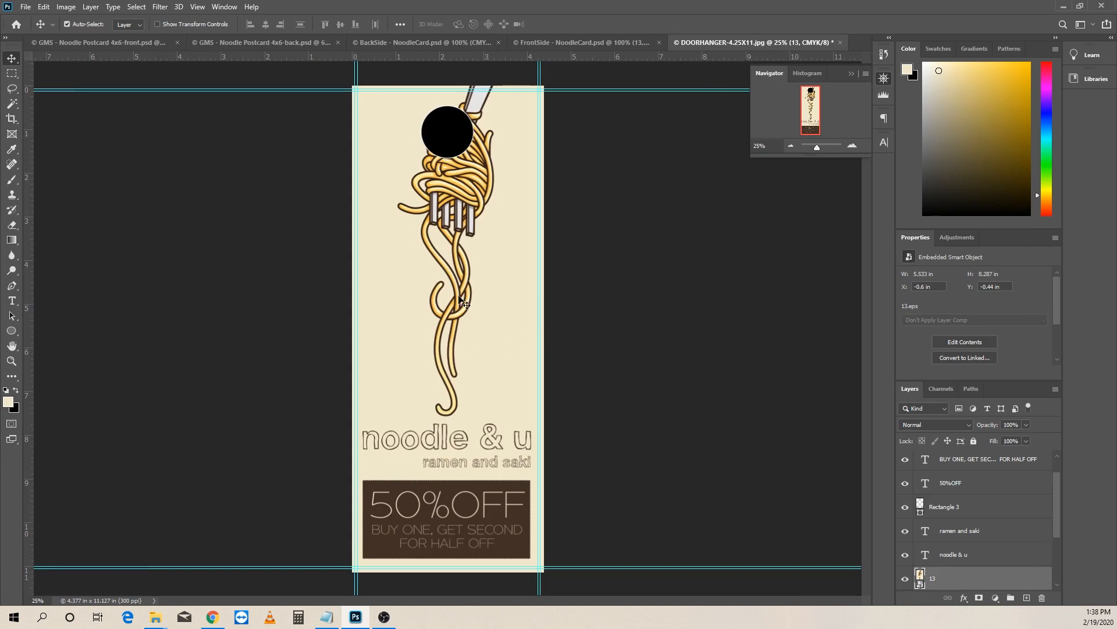
{"action": "left_click", "coordinate": [134, 39]}
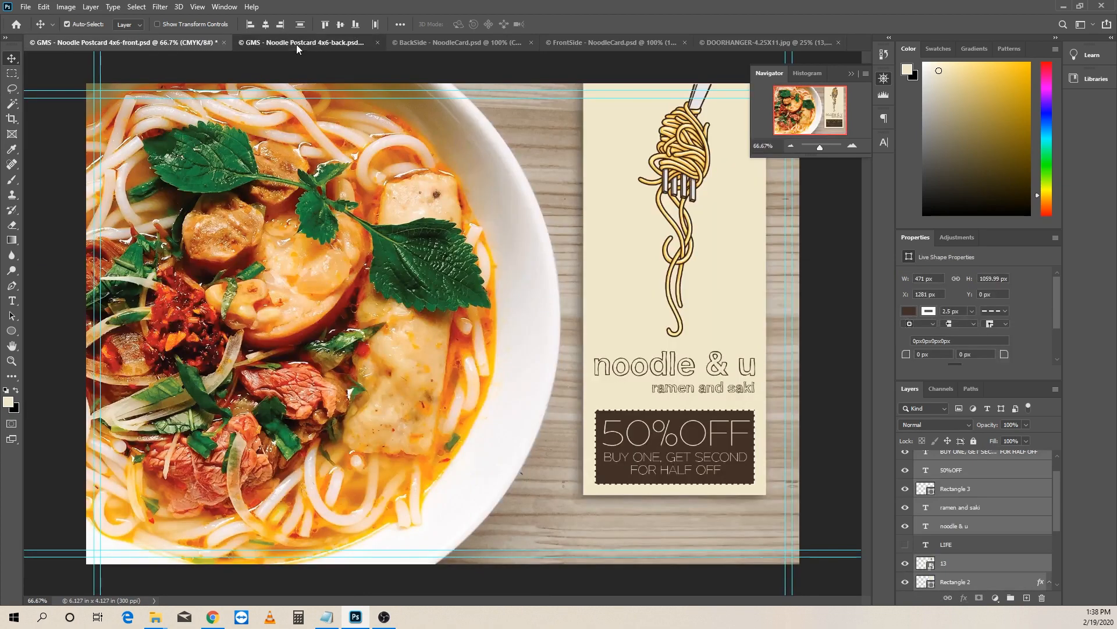
{"action": "left_click", "coordinate": [295, 43]}
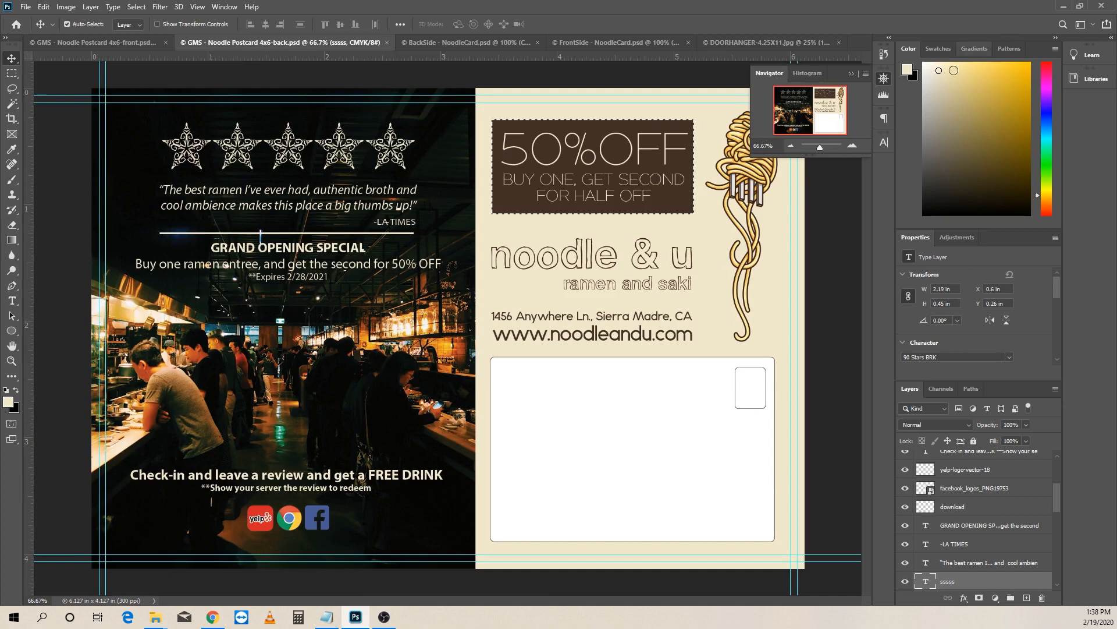
{"action": "left_click", "coordinate": [759, 44]}
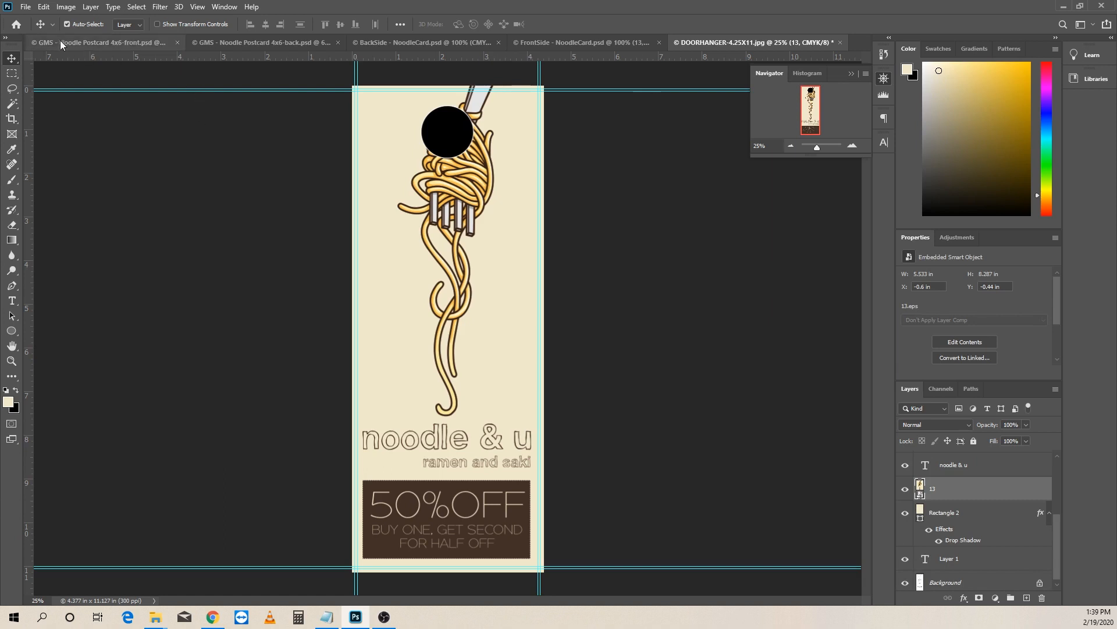
Step: Start saving the door hanger on the computer as a new file, in a new DOORHANGER folder inside Build Your Business Series
{"action": "left_click", "coordinate": [24, 7]}
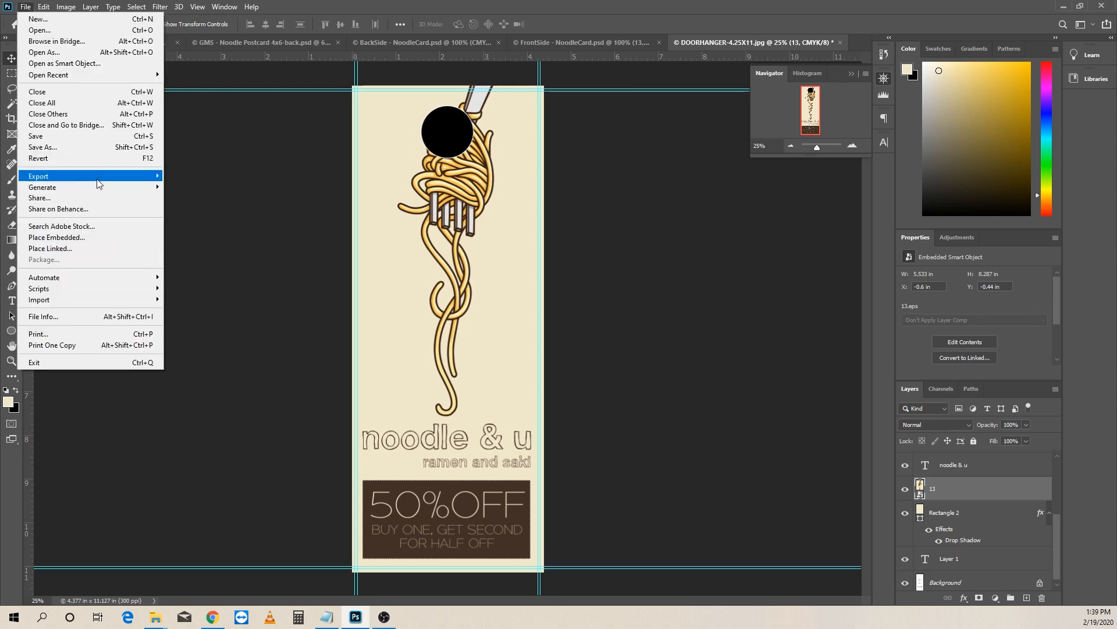
{"action": "left_click", "coordinate": [97, 152]}
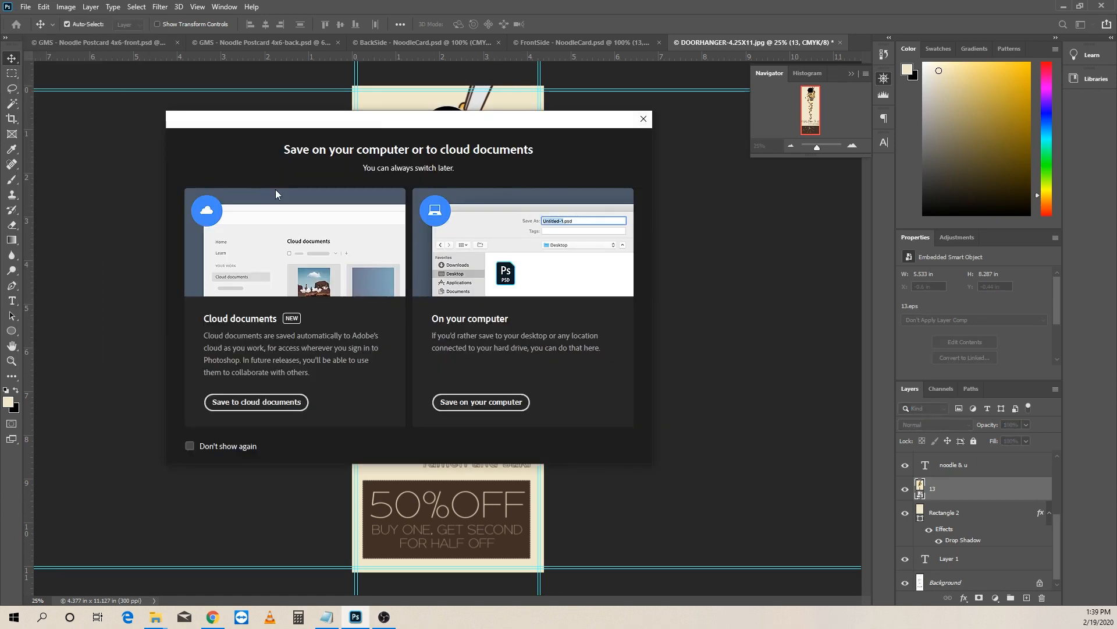
{"action": "left_click", "coordinate": [460, 402]}
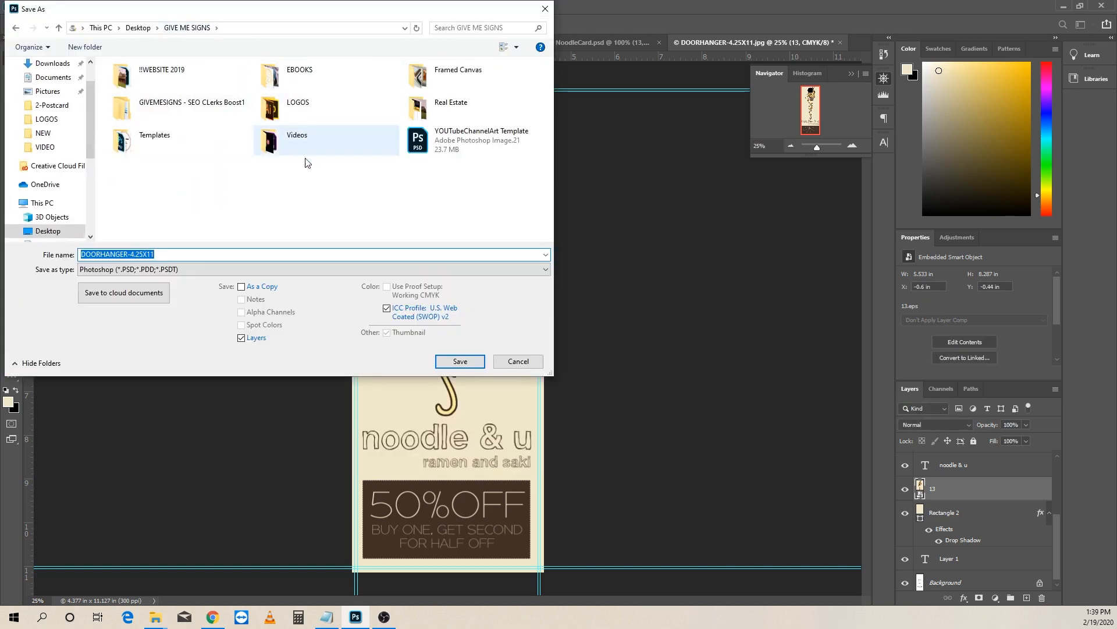
{"action": "double_click", "coordinate": [325, 147]}
{"action": "double_click", "coordinate": [163, 129]}
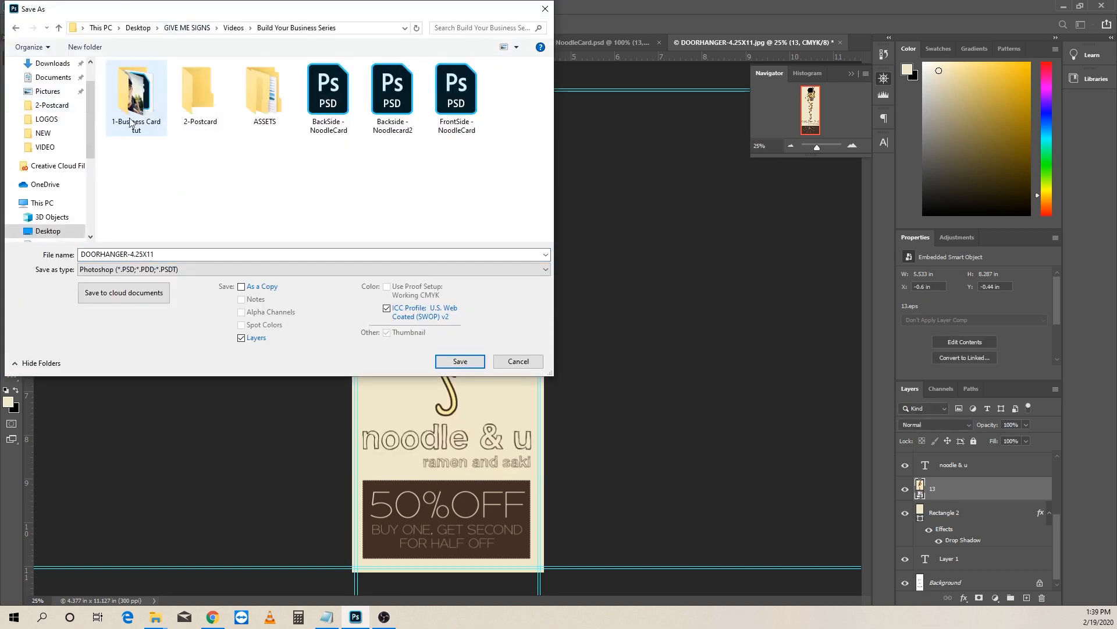
{"action": "double_click", "coordinate": [201, 99]}
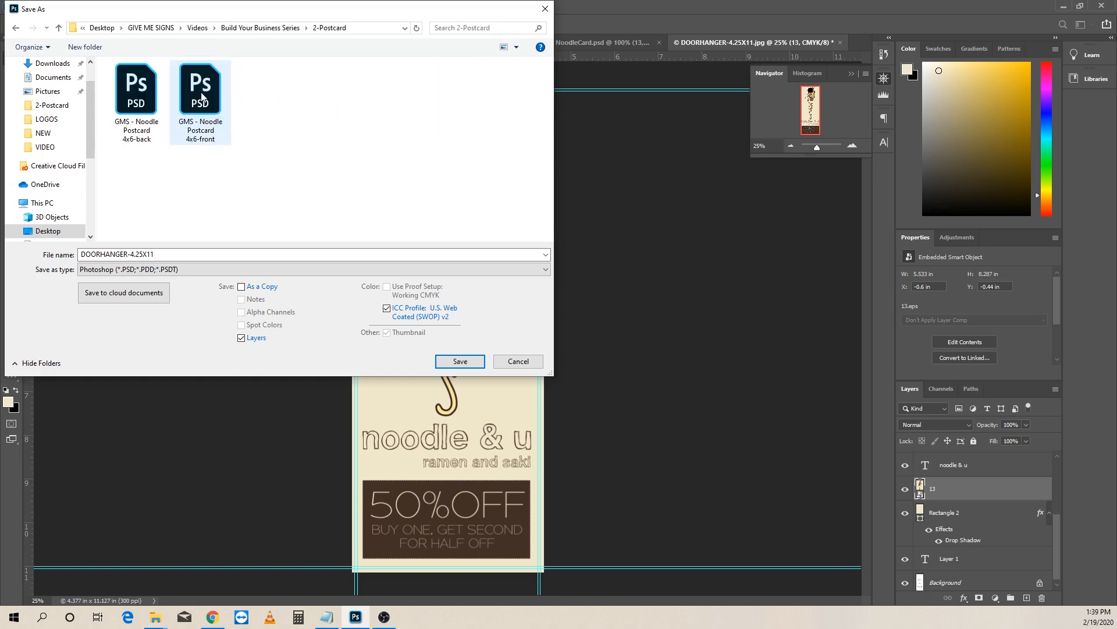
{"action": "left_click", "coordinate": [16, 28]}
{"action": "left_click", "coordinate": [88, 47]}
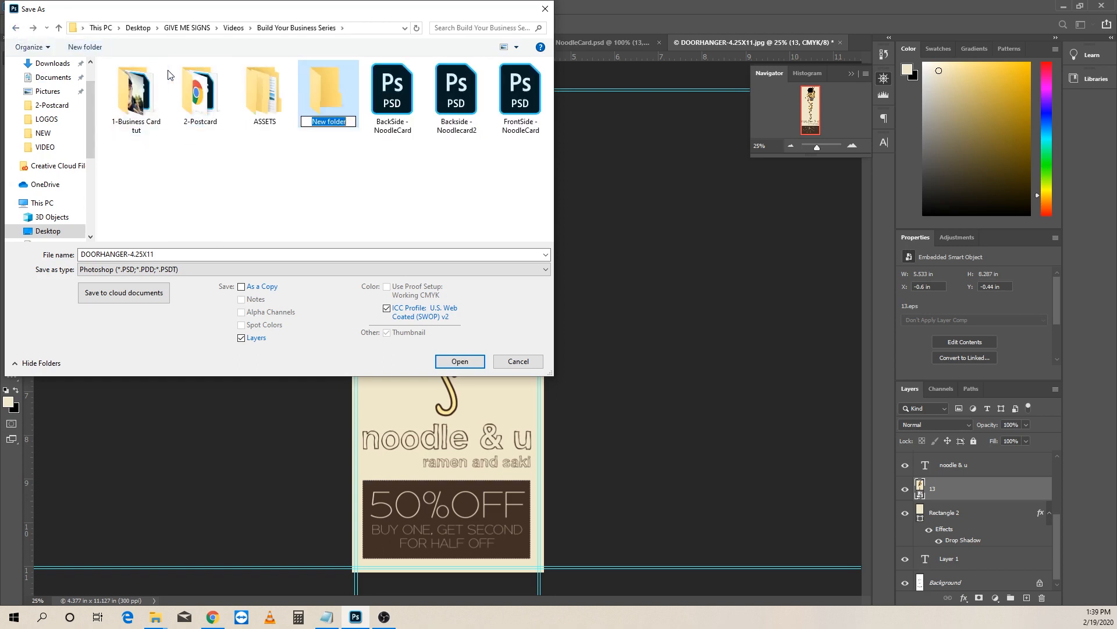
{"action": "type", "text": "DOORHANGER"}
{"action": "key", "text": "Return"}
{"action": "key", "text": "Return"}
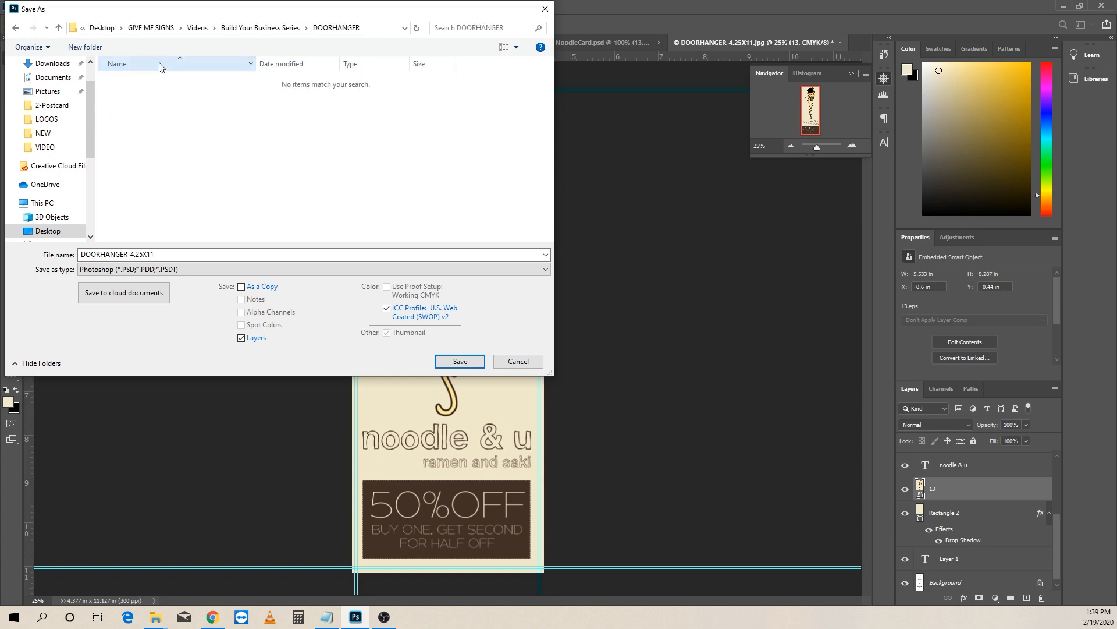
Step: Name the file NOODLE-DOORHANGER-4.25X11 - FRONT and save it in Photoshop format with layers
{"action": "left_click_drag", "start_coordinate": [170, 254], "coordinate": [83, 255]}
{"action": "left_click", "coordinate": [149, 256]}
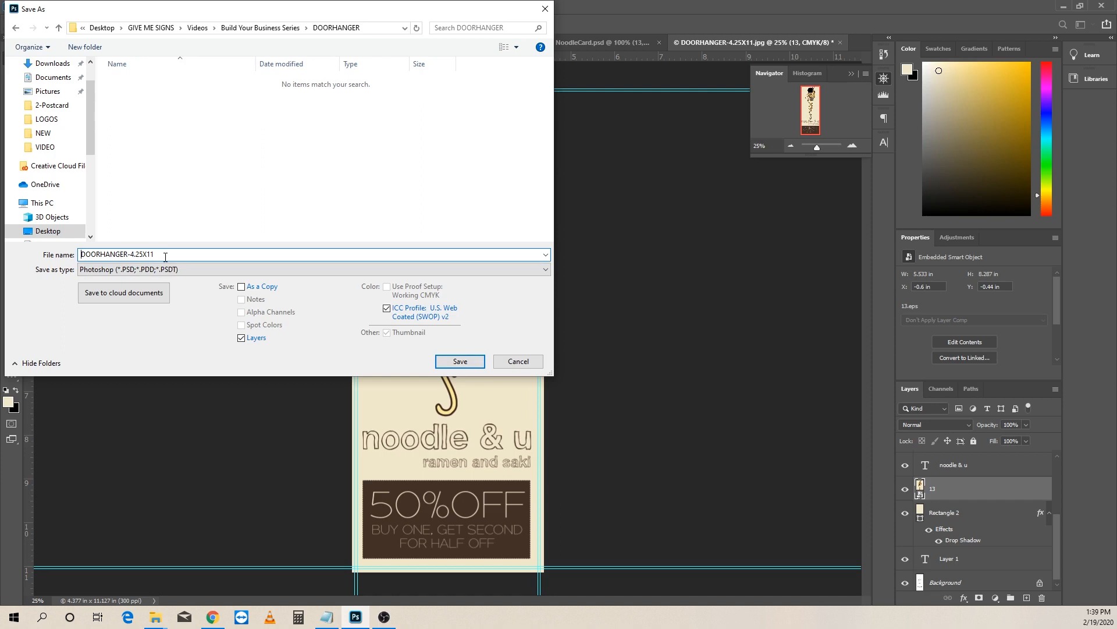
{"action": "type", "text": "NOODLE-"}
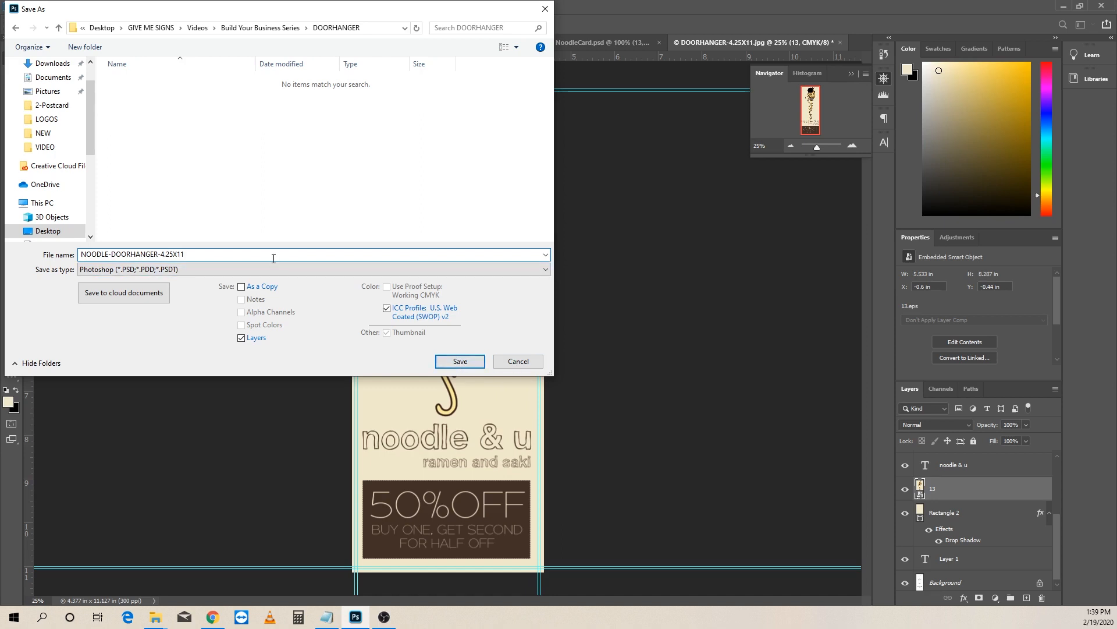
{"action": "type", "text": "FRONT"}
{"action": "left_click", "coordinate": [477, 362]}
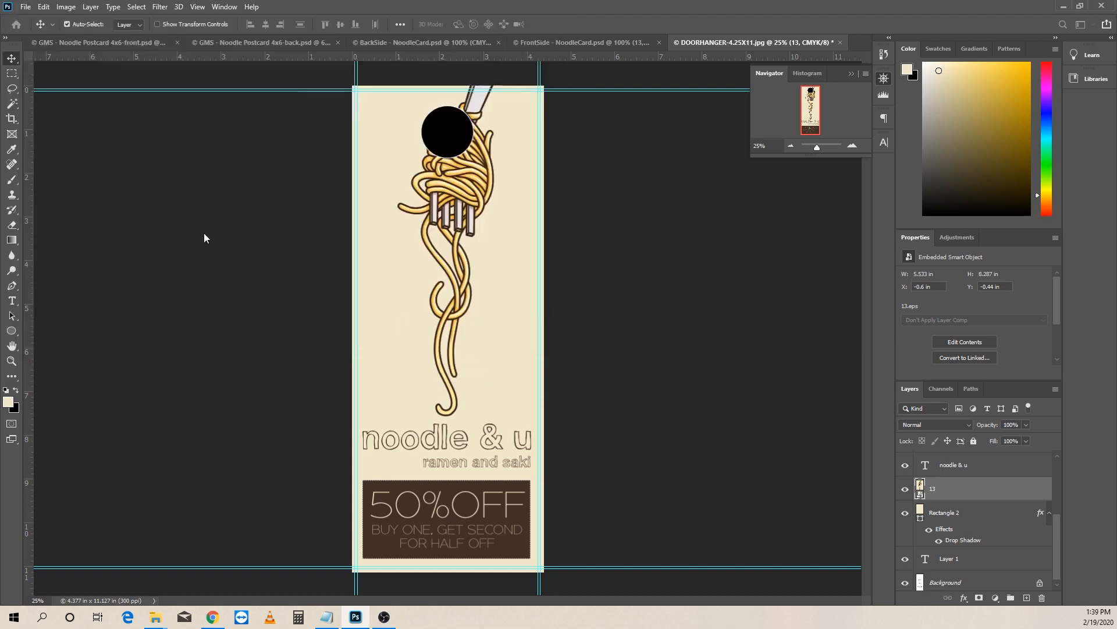
{"action": "left_click", "coordinate": [571, 165]}
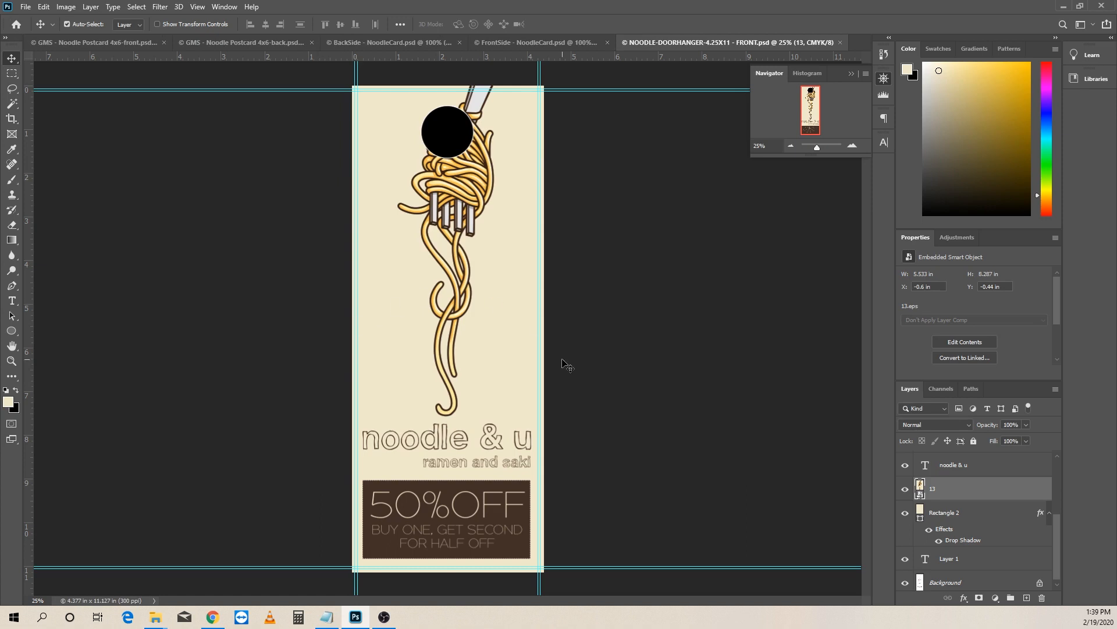
Step: Save the door hanger again in the same folder as NOODLE-DOORHANGER-4.25X11 - BACK, in Photoshop format
{"action": "left_click", "coordinate": [32, 8]}
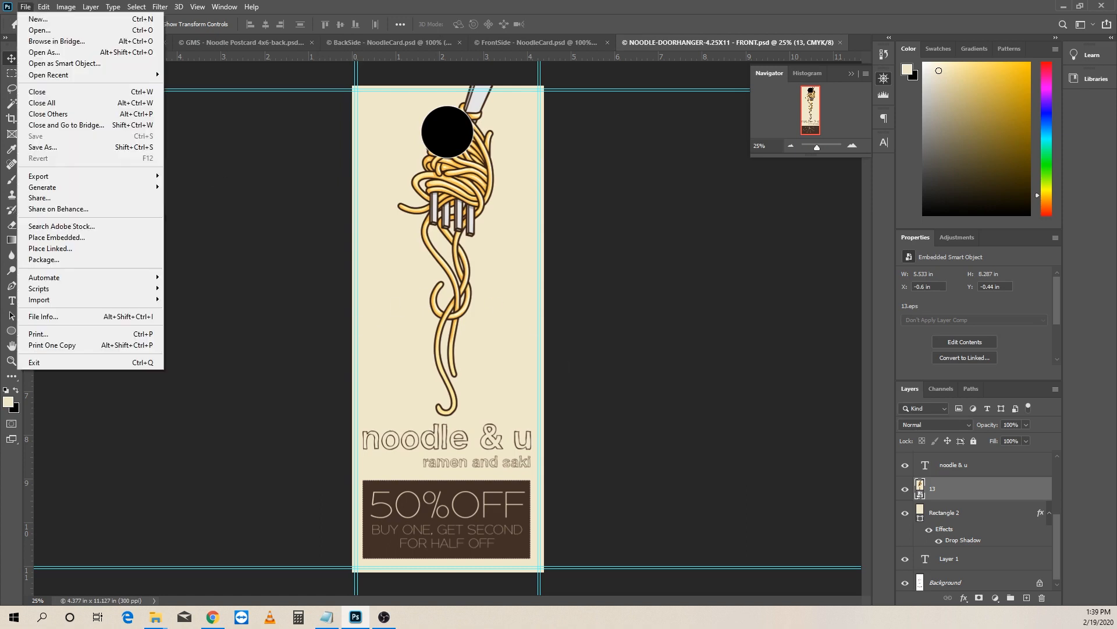
{"action": "left_click", "coordinate": [43, 147]}
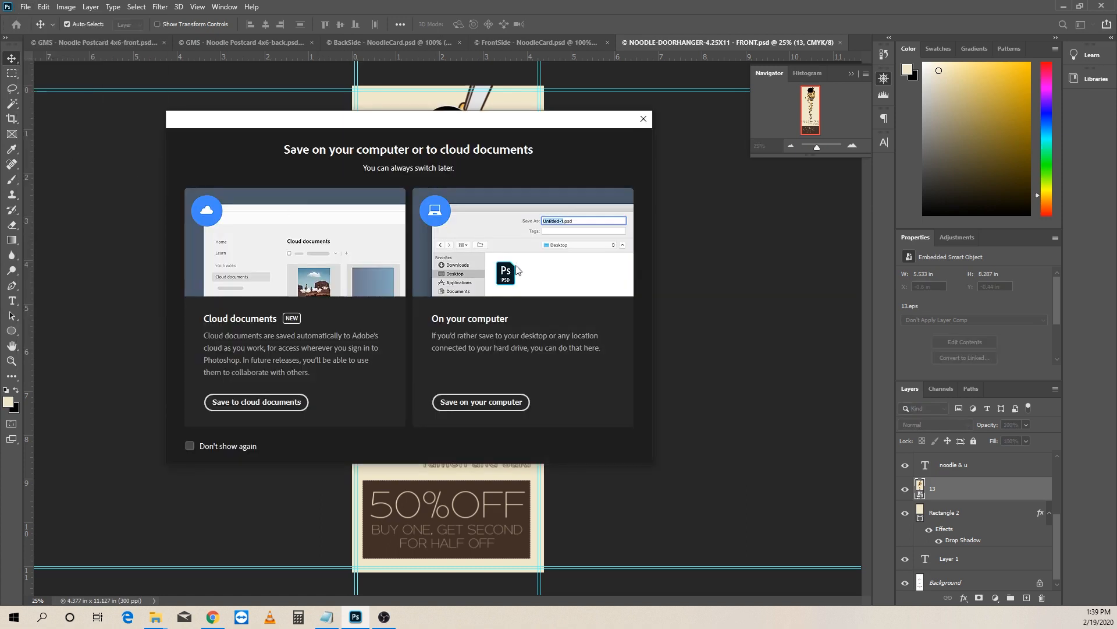
{"action": "left_click", "coordinate": [478, 402]}
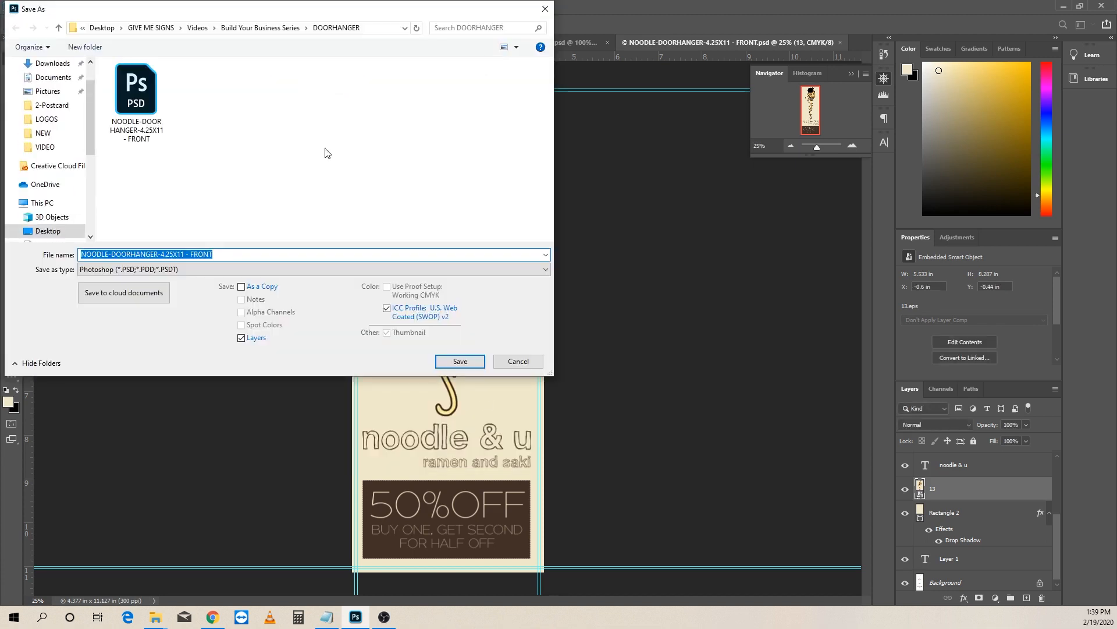
{"action": "left_click", "coordinate": [222, 256]}
{"action": "left_click_drag", "start_coordinate": [191, 256], "coordinate": [240, 256]}
{"action": "type", "text": "BACK"}
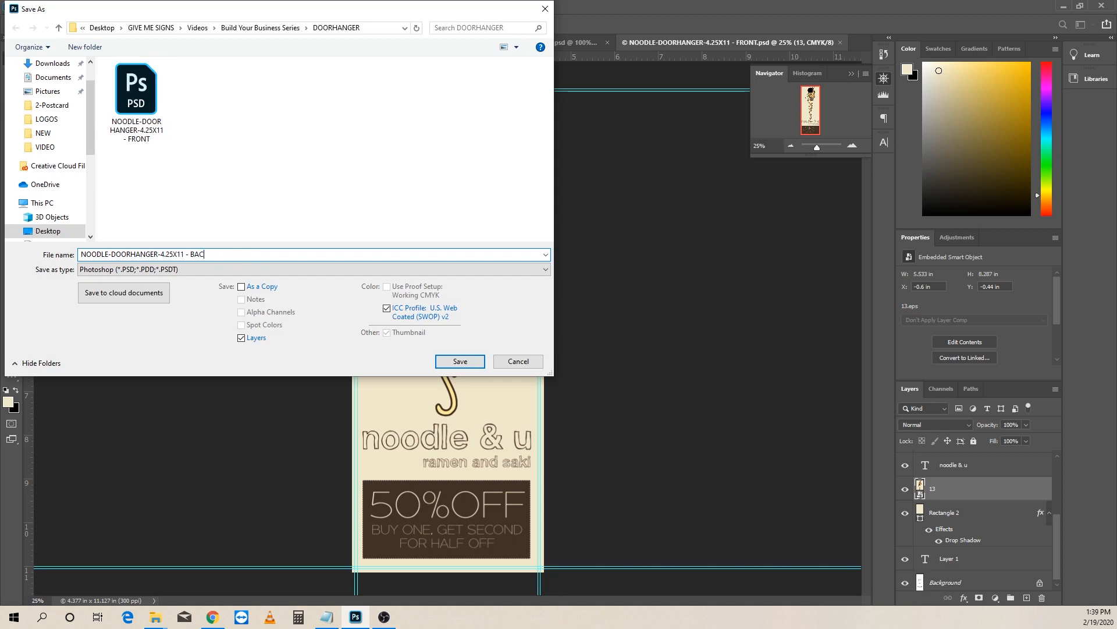
{"action": "left_click", "coordinate": [460, 361]}
{"action": "left_click", "coordinate": [564, 163]}
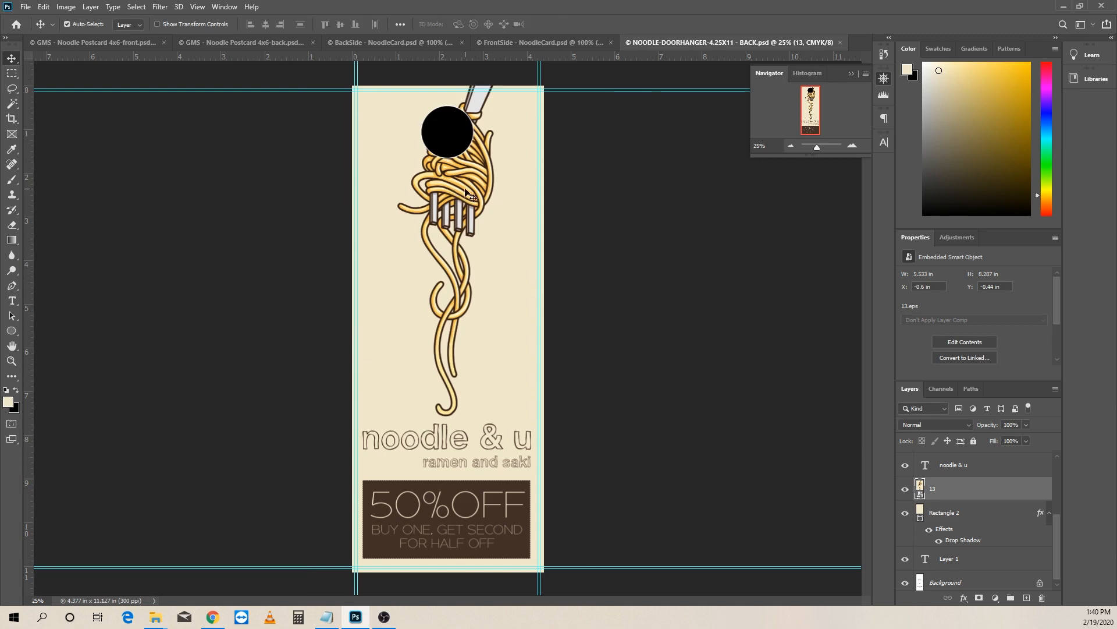
Step: Hide the noodle-and-fork illustration and bring the noodle bowl photo from the postcard front into the upper half, at X -2.44 in, Y -0.21 in
{"action": "left_click", "coordinate": [905, 489]}
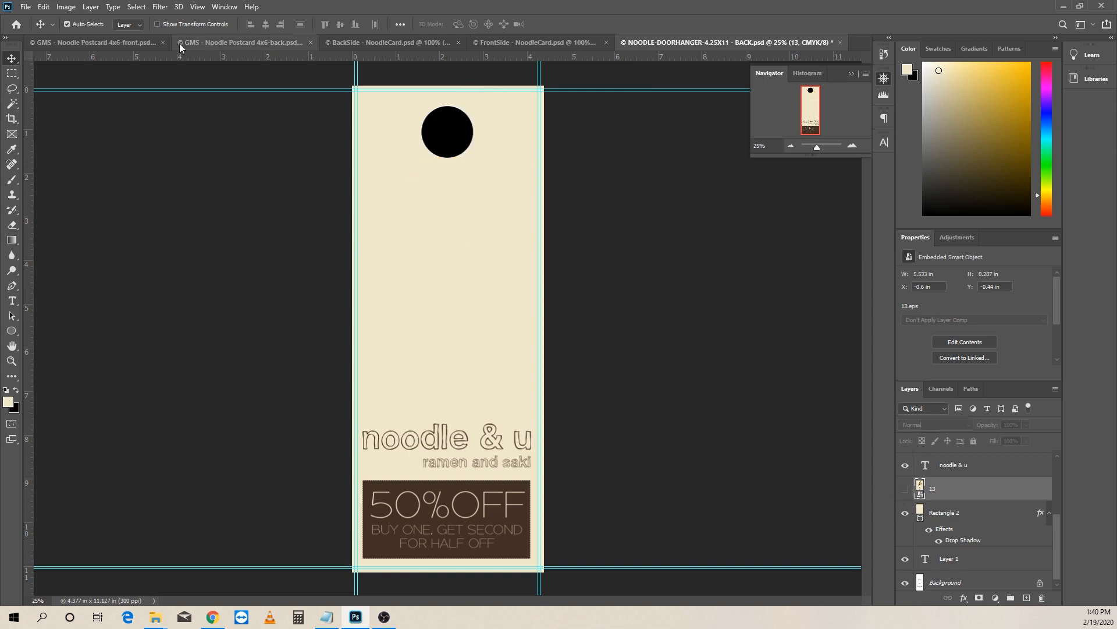
{"action": "left_click", "coordinate": [127, 44]}
{"action": "left_click_drag", "start_coordinate": [349, 252], "coordinate": [579, 198]}
{"action": "left_click_drag", "start_coordinate": [493, 241], "coordinate": [318, 239]}
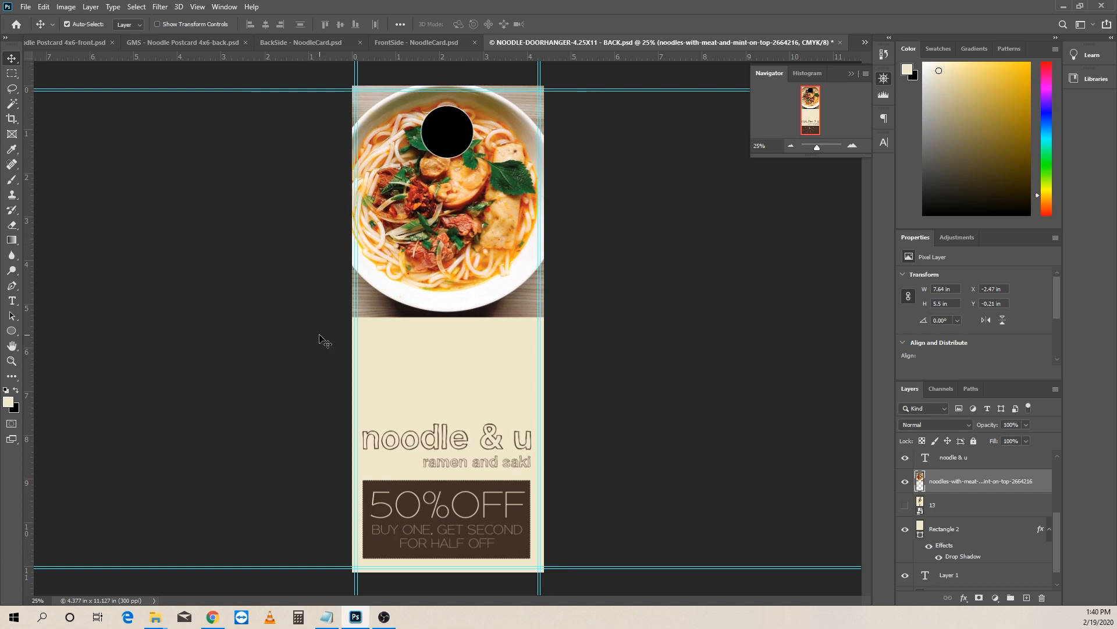
{"action": "key", "text": "Right"}
{"action": "key", "text": "Right"}
{"action": "key", "text": "Right"}
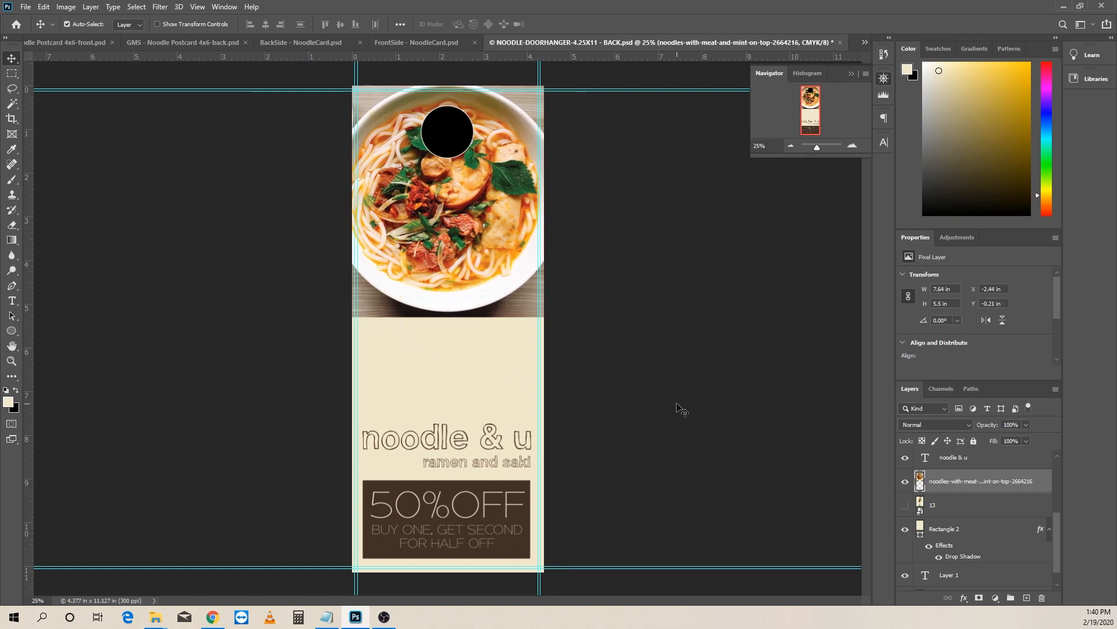
{"action": "left_click", "coordinate": [682, 410]}
Step: Copy the restaurant interior photo from the postcard back into the door hanger, directly below the bowl photo at X -0.08 in, Y 5.29 in
{"action": "left_click", "coordinate": [198, 43]}
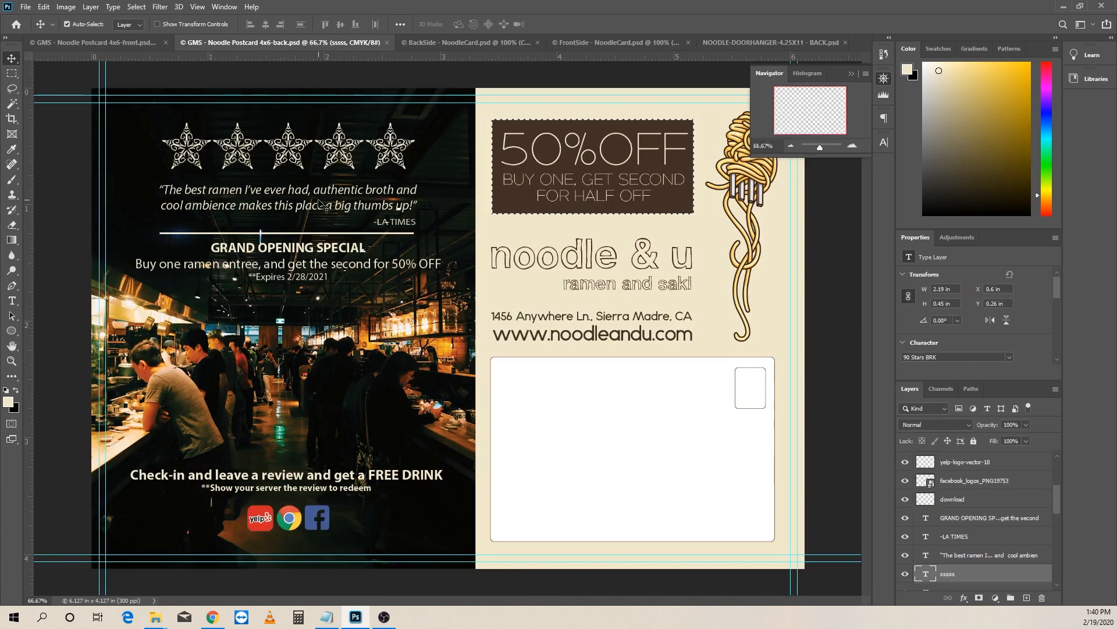
{"action": "left_click", "coordinate": [322, 348]}
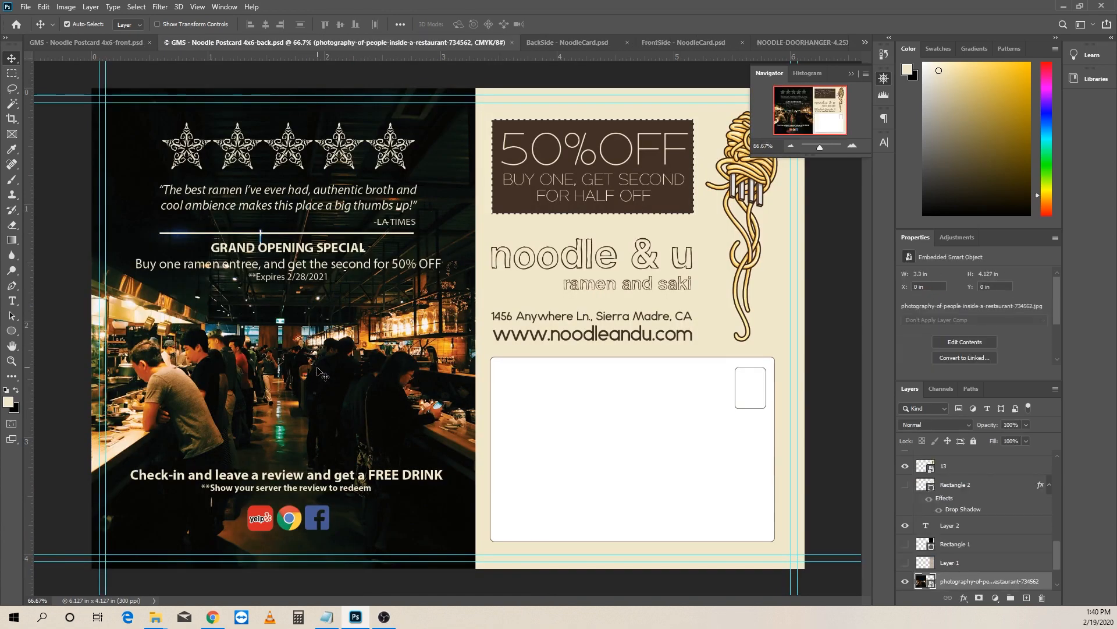
{"action": "left_click_drag", "start_coordinate": [322, 366], "coordinate": [579, 470]}
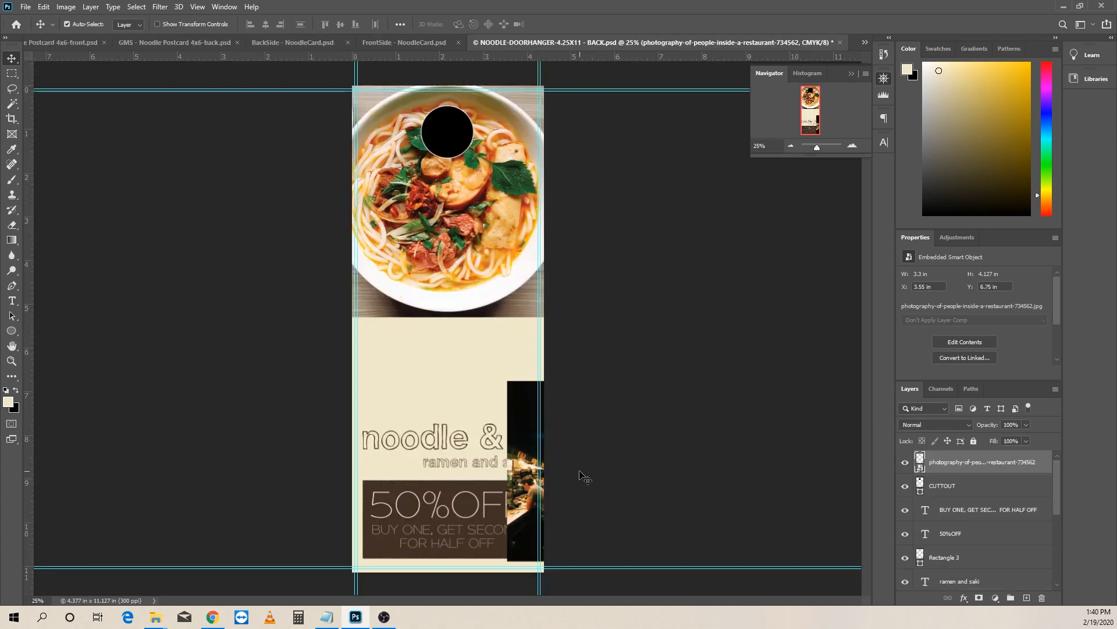
{"action": "left_click_drag", "start_coordinate": [521, 419], "coordinate": [362, 351]}
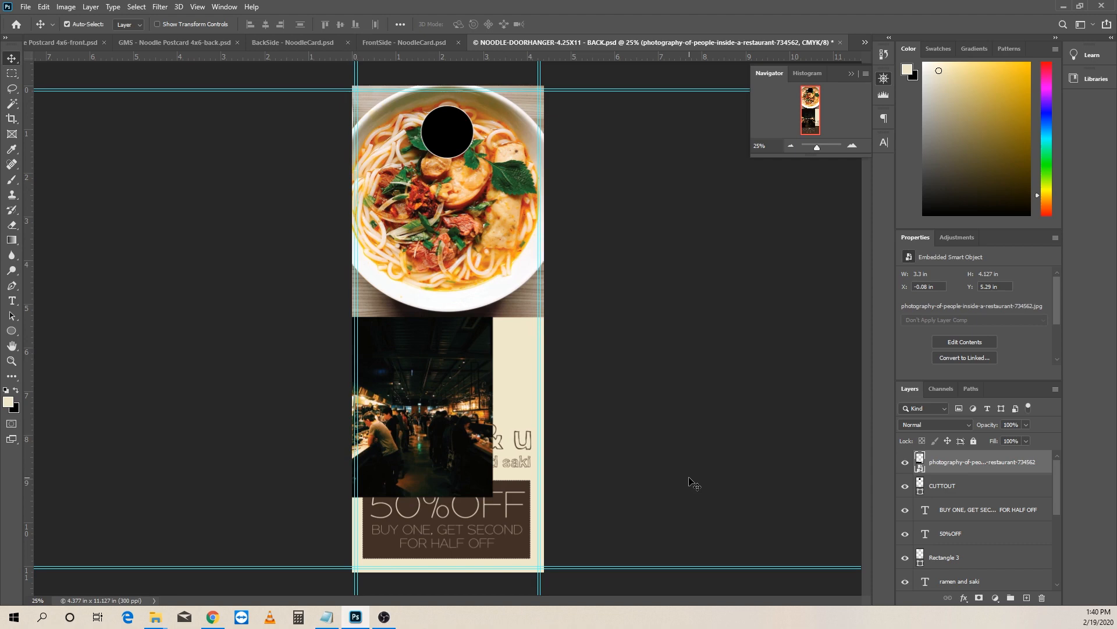
Step: Scale the restaurant interior photo up proportionally to about 21.43% so it spans the door hanger's full width
{"action": "key", "text": "ctrl+t"}
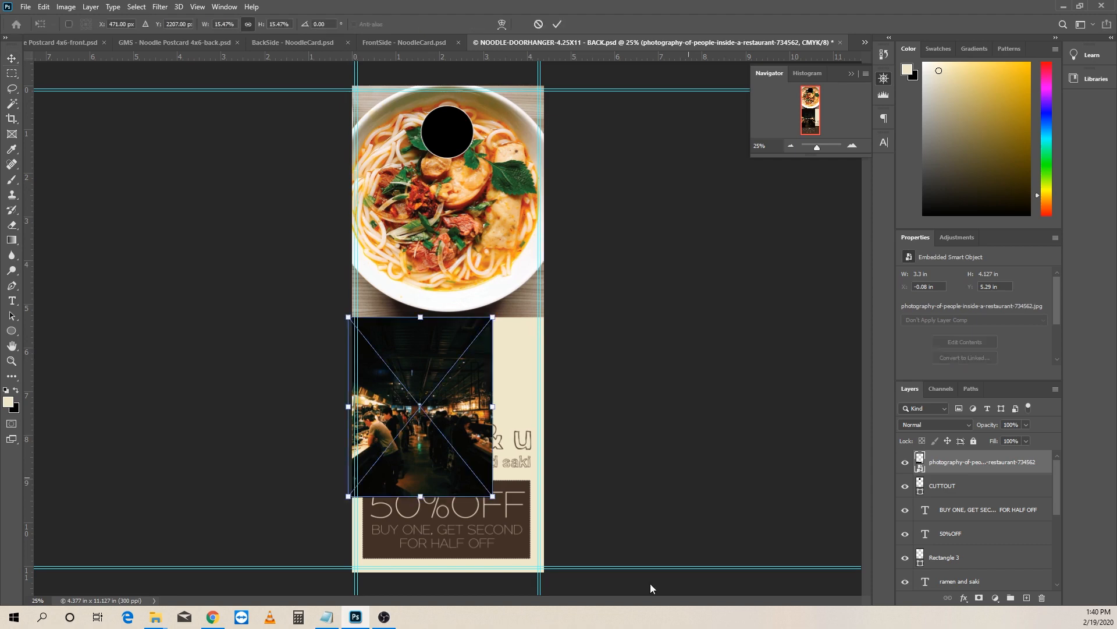
{"action": "left_click_drag", "start_coordinate": [494, 496], "coordinate": [547, 566]}
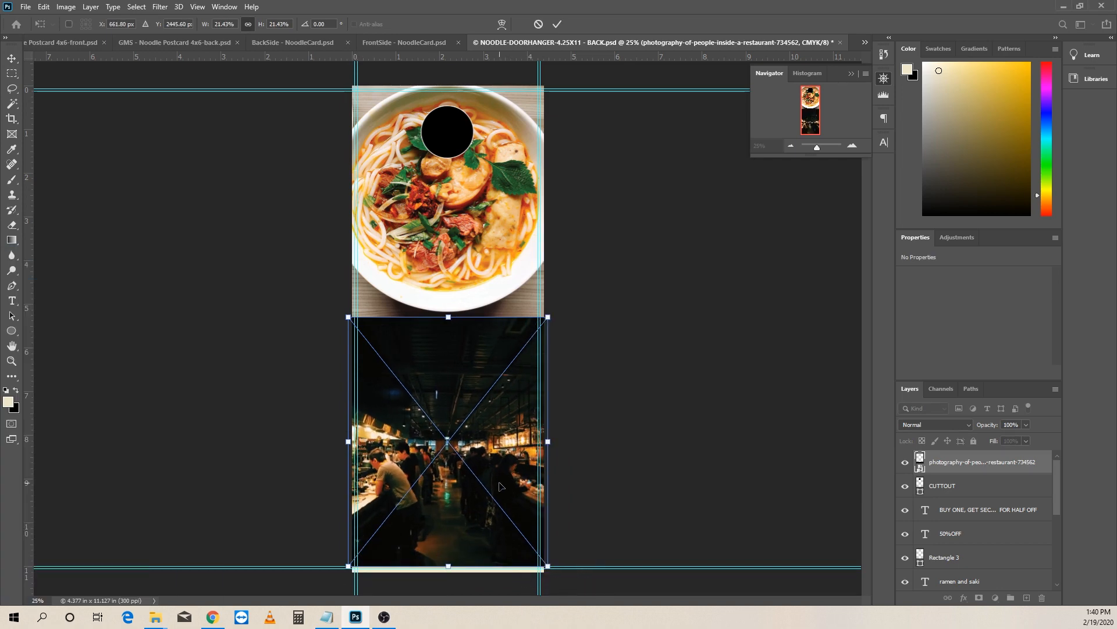
{"action": "key", "text": "Return"}
Step: Move the restaurant photo down to X -0.1 in, Y 5.46 in and the bowl photo down to Y 0 in, closing the gap between them
{"action": "left_click_drag", "start_coordinate": [490, 434], "coordinate": [490, 441]}
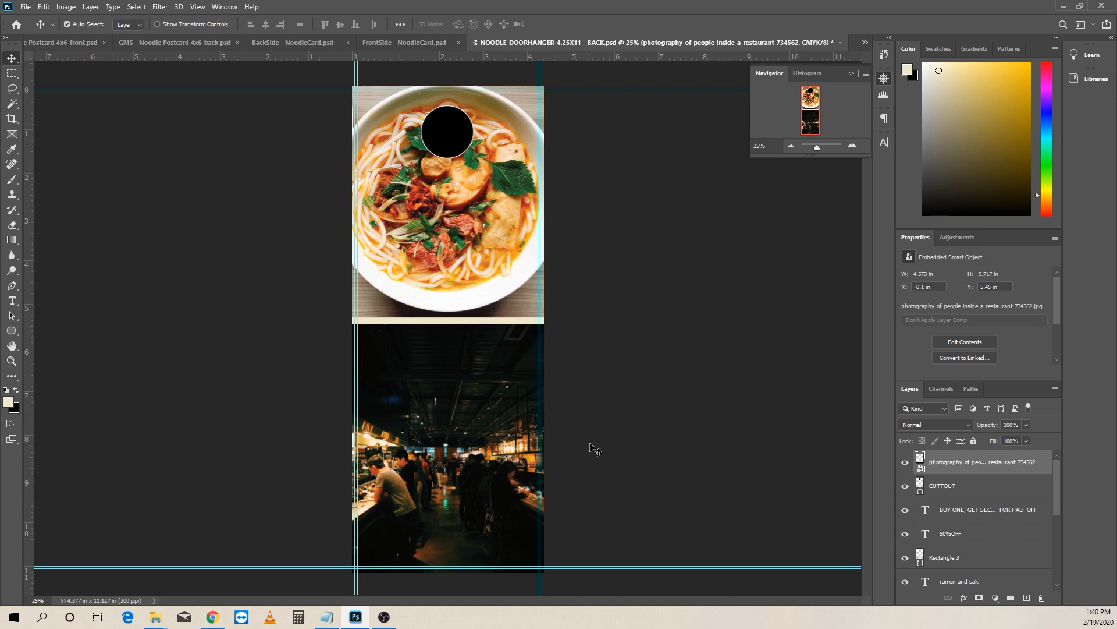
{"action": "left_click_drag", "start_coordinate": [445, 380], "coordinate": [444, 378]}
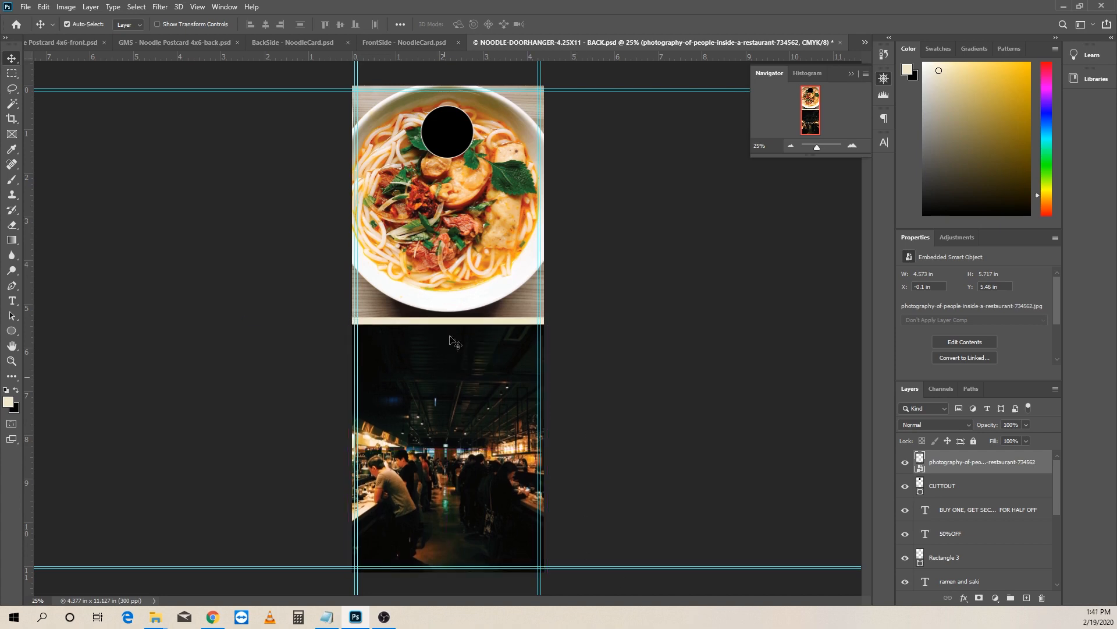
{"action": "left_click", "coordinate": [450, 275]}
{"action": "left_click_drag", "start_coordinate": [451, 273], "coordinate": [451, 283]}
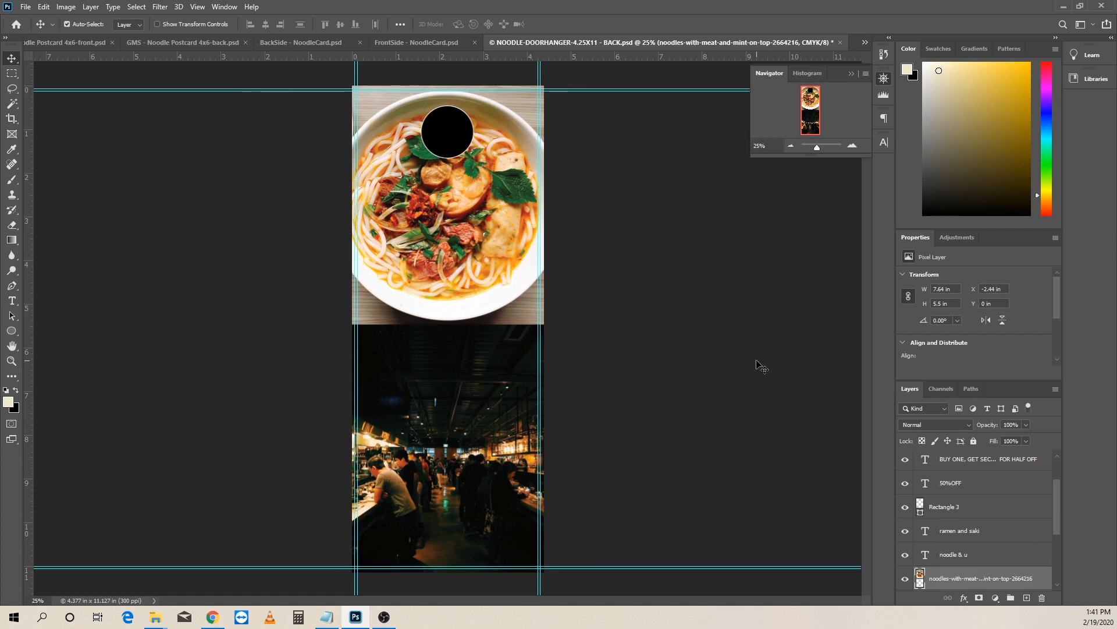
Step: Copy the five stars, review quote, divider line and grand opening text from the postcard back into the door hanger, layered above the restaurant photo
{"action": "left_click", "coordinate": [198, 42]}
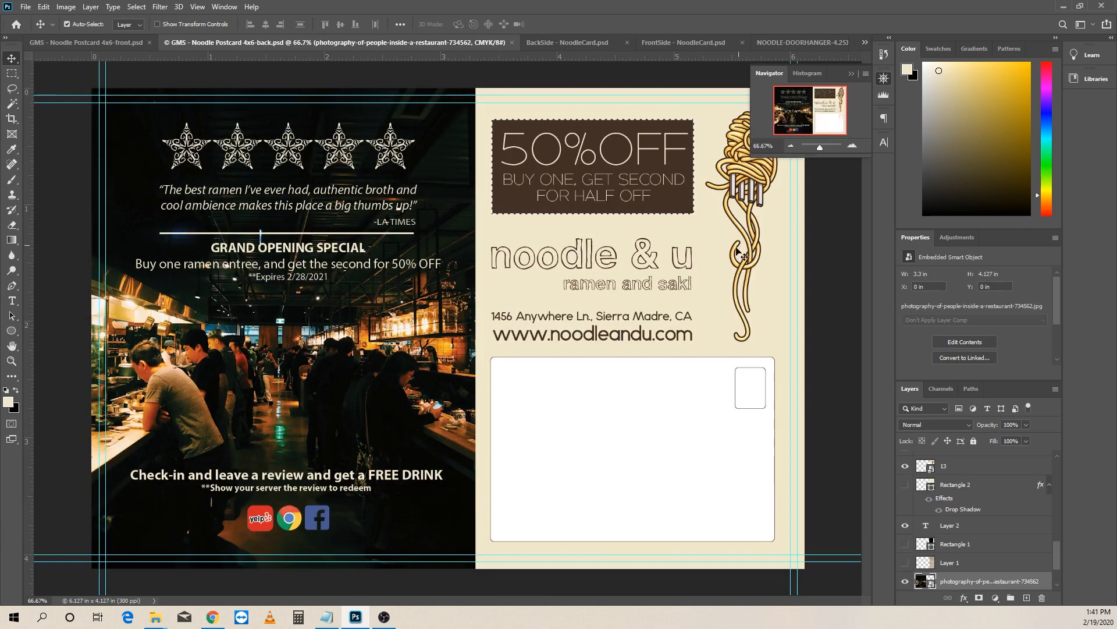
{"action": "left_click", "coordinate": [302, 168]}
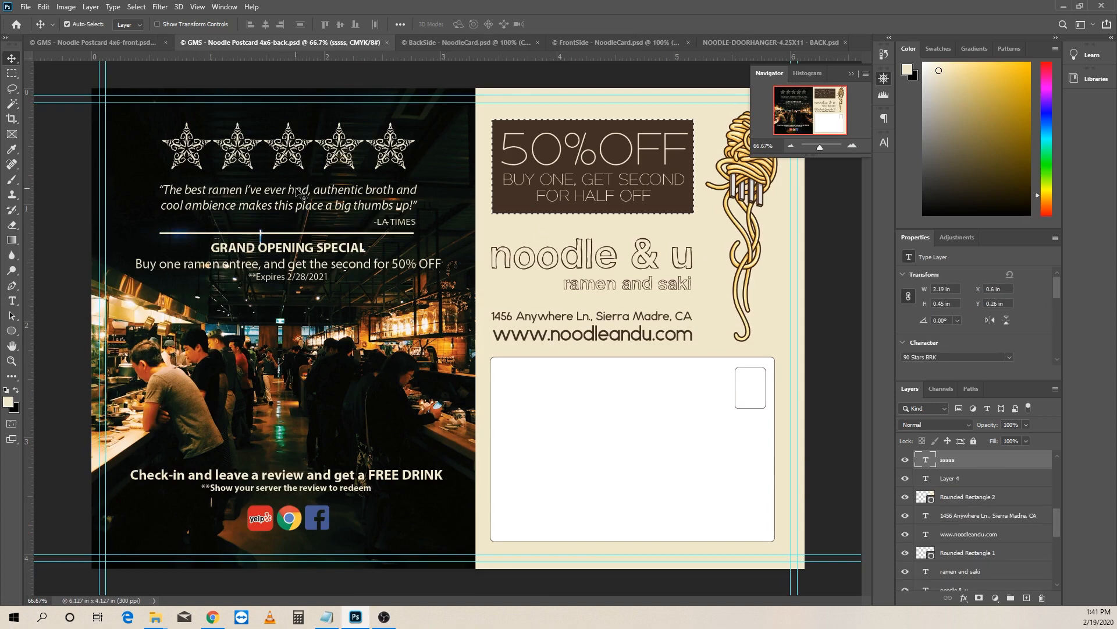
{"action": "left_click", "coordinate": [295, 190], "text": "shift"}
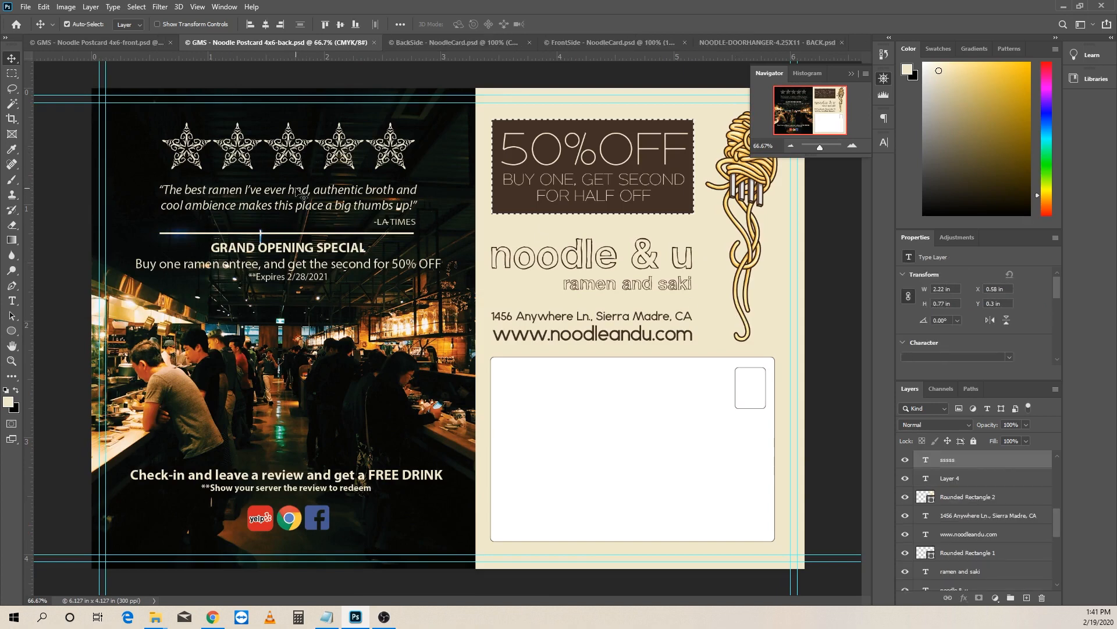
{"action": "left_click", "coordinate": [333, 234]}
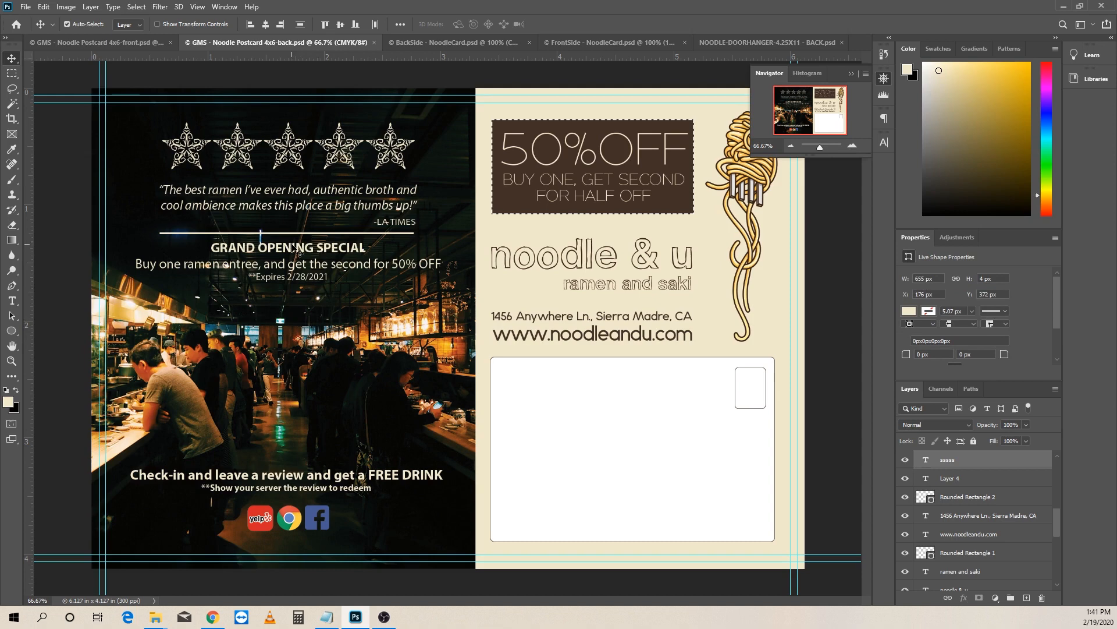
{"action": "left_click_drag", "start_coordinate": [294, 154], "coordinate": [456, 384]}
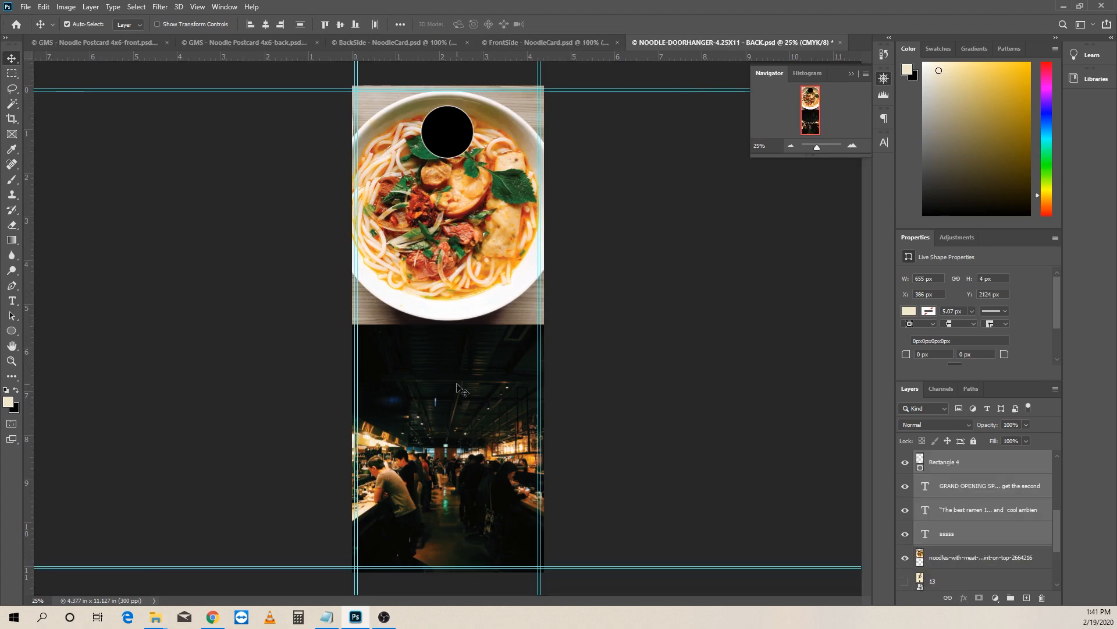
{"action": "mouse_move", "coordinate": [974, 464]}
{"action": "left_mouse_down"}
{"action": "mouse_move", "coordinate": [975, 442]}
{"action": "mouse_move", "coordinate": [965, 449]}
{"action": "left_mouse_up"}
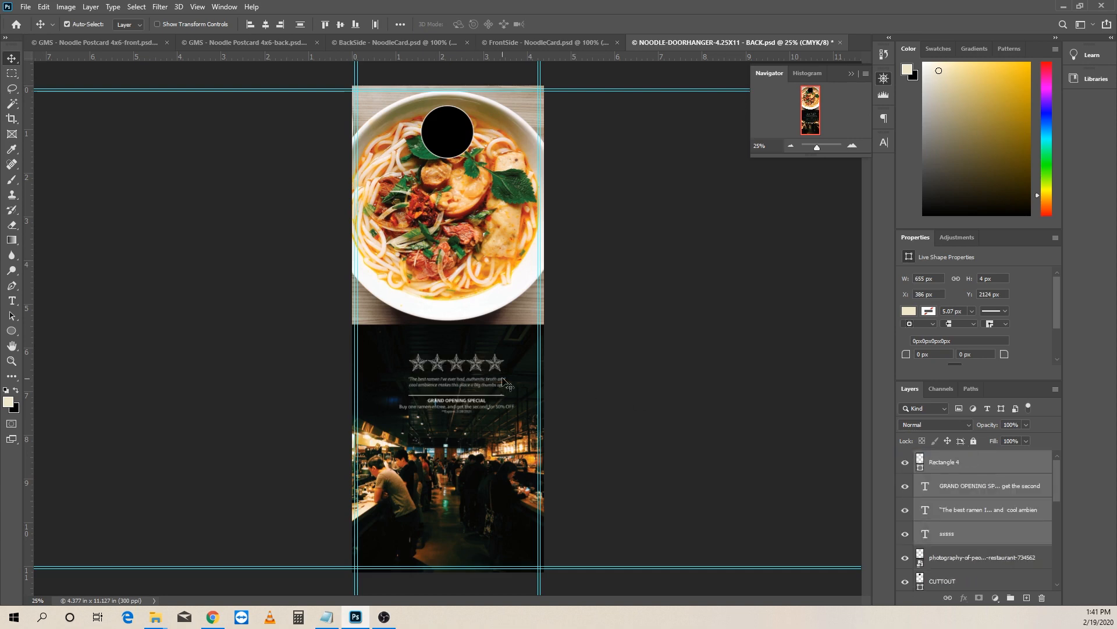
Step: Move the stars, quote and grand opening block to the top of the restaurant photo and scale it proportionally to 136.92%, filling the safe width
{"action": "left_click_drag", "start_coordinate": [478, 366], "coordinate": [448, 345]}
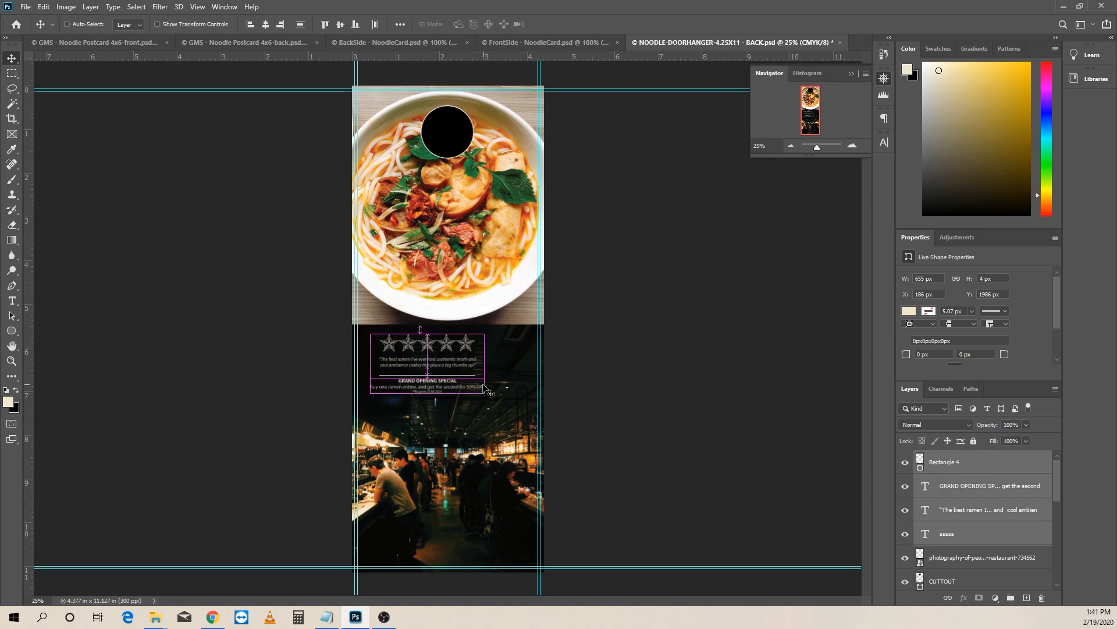
{"action": "key", "text": "ctrl+t"}
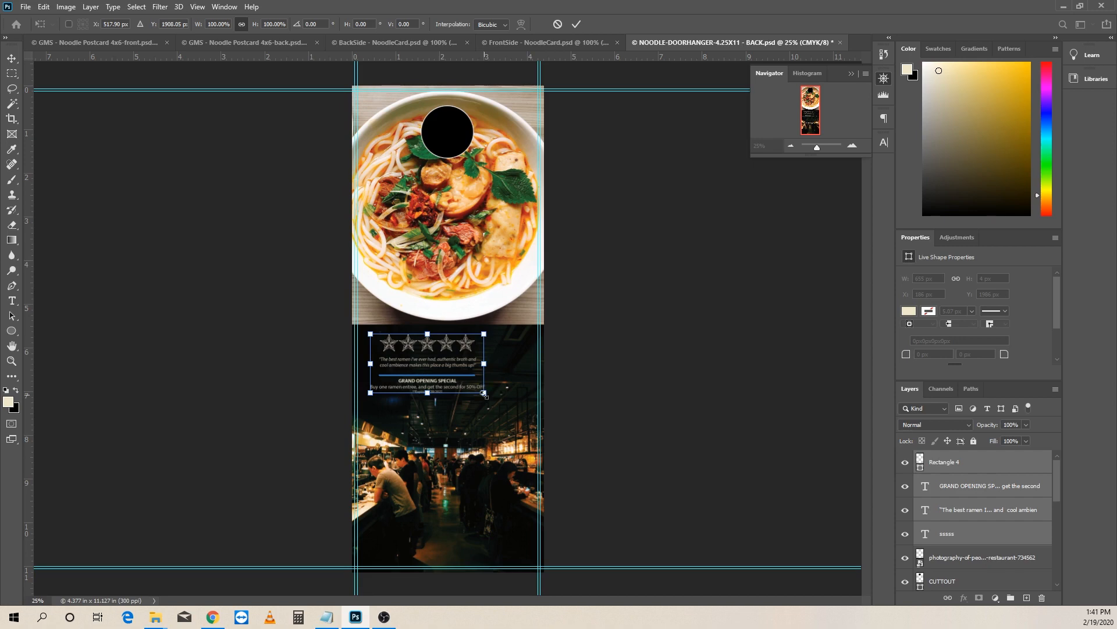
{"action": "left_click_drag", "start_coordinate": [485, 394], "coordinate": [514, 438]}
{"action": "key", "text": "super"}
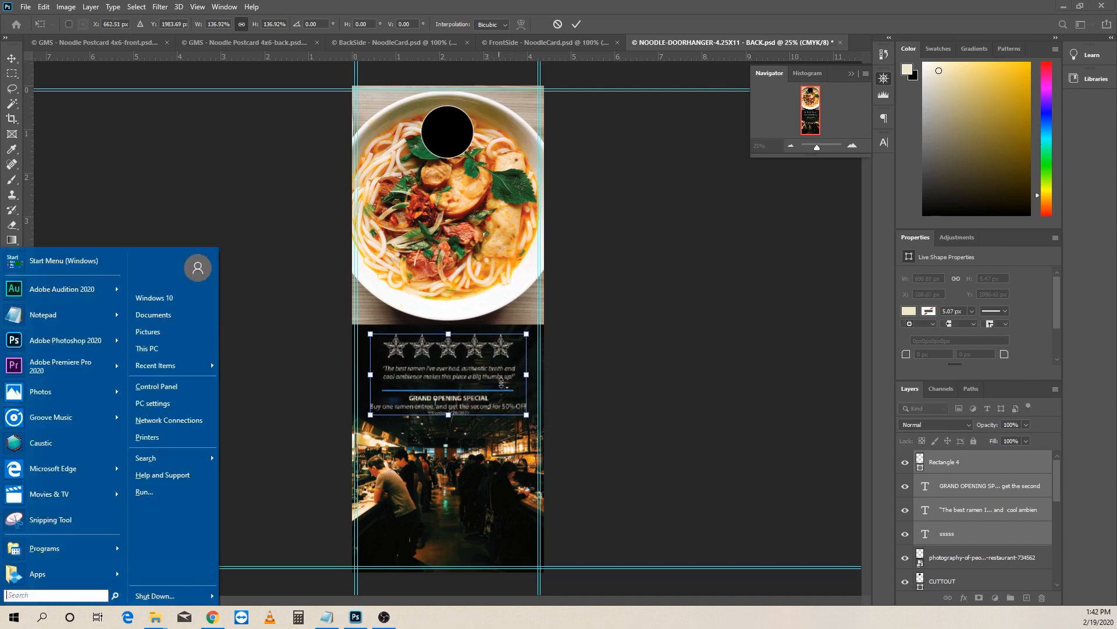
{"action": "key", "text": "super"}
{"action": "key", "text": "Return"}
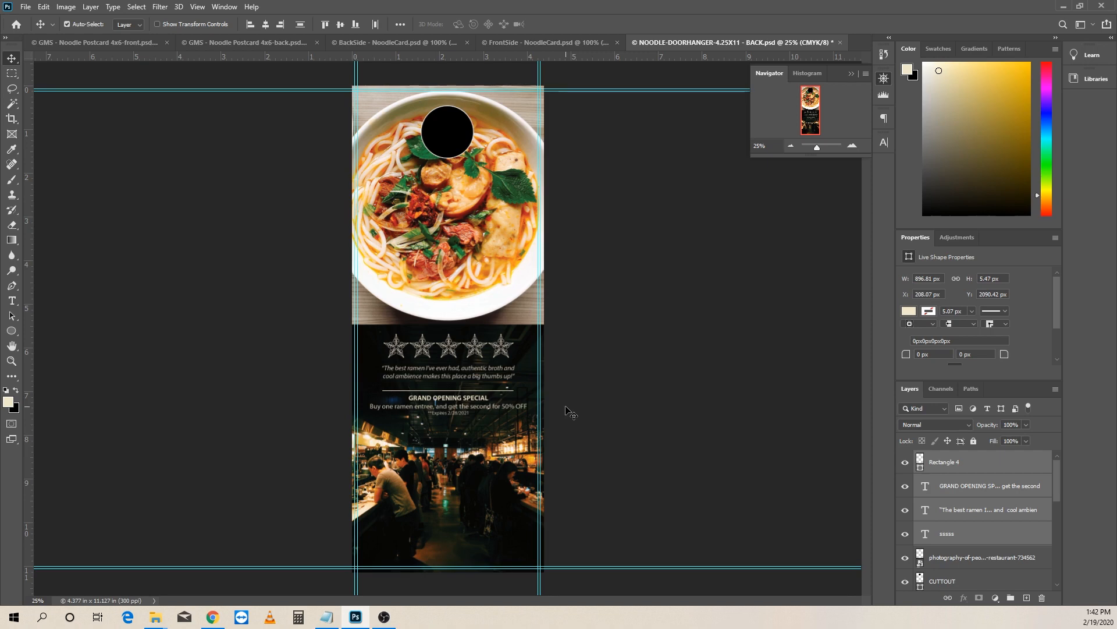
Step: Return to the postcard back artwork
{"action": "left_click", "coordinate": [225, 46]}
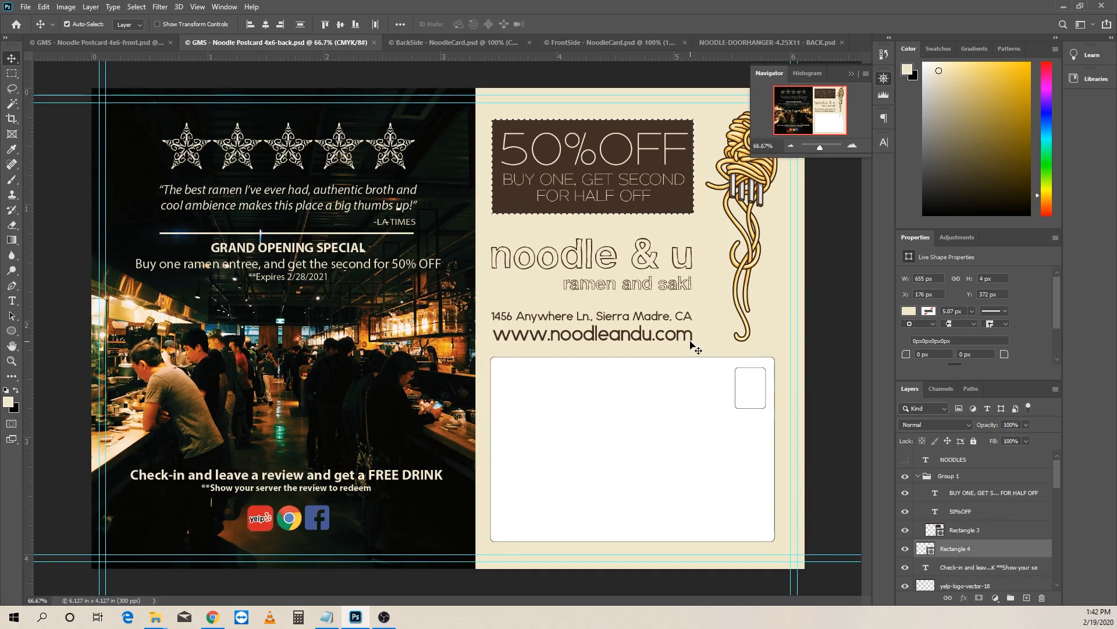
{"action": "left_click", "coordinate": [349, 482]}
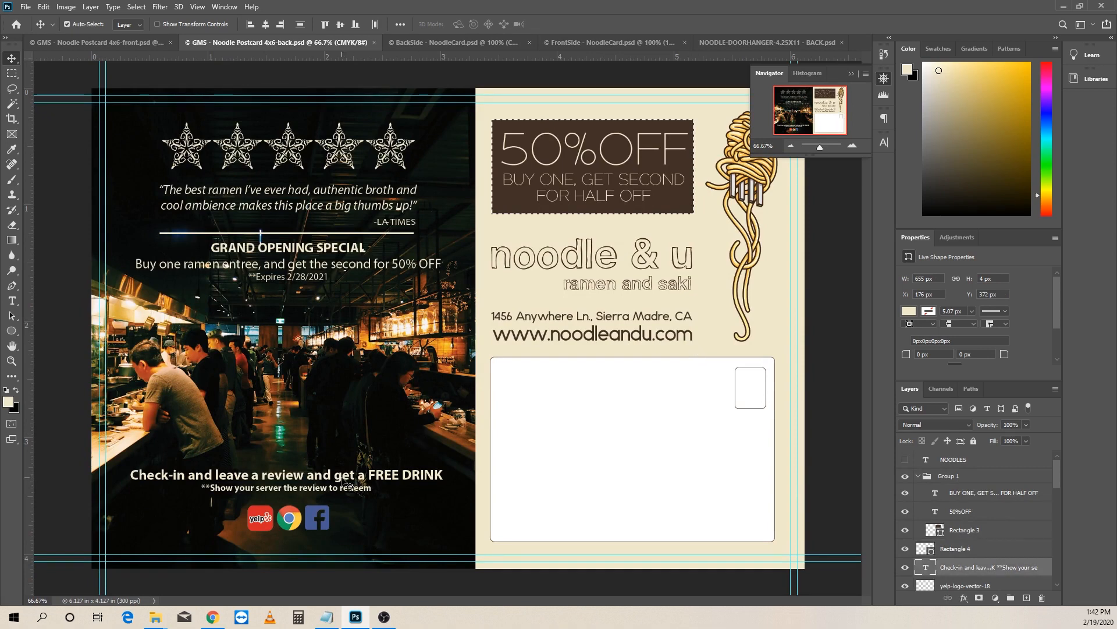
{"action": "left_click", "coordinate": [303, 522]}
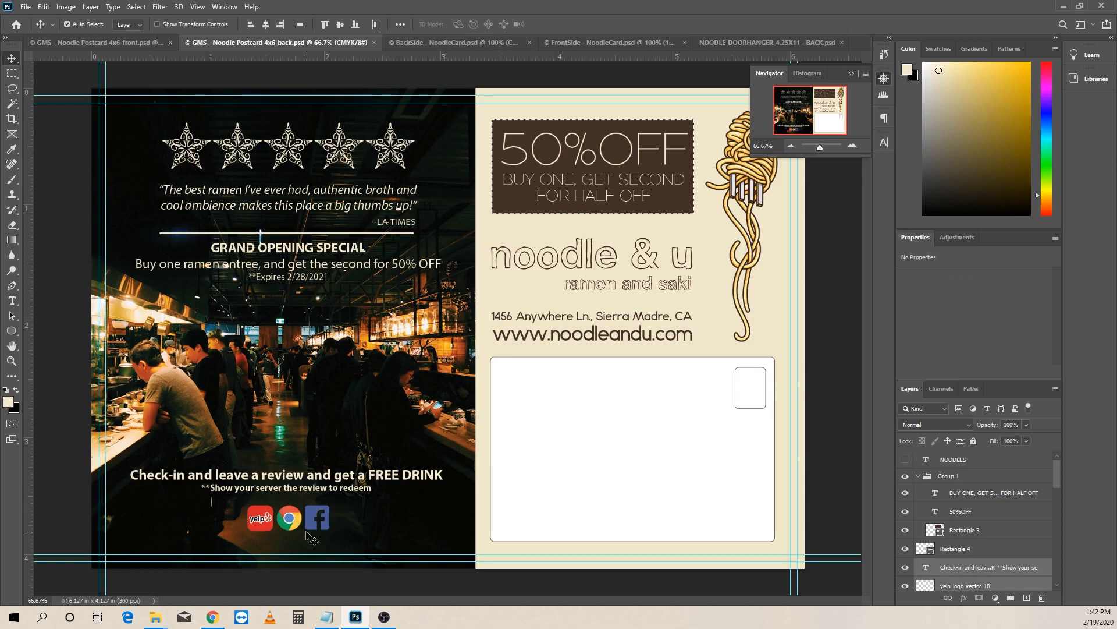
{"action": "left_click_drag", "start_coordinate": [319, 516], "coordinate": [371, 478]}
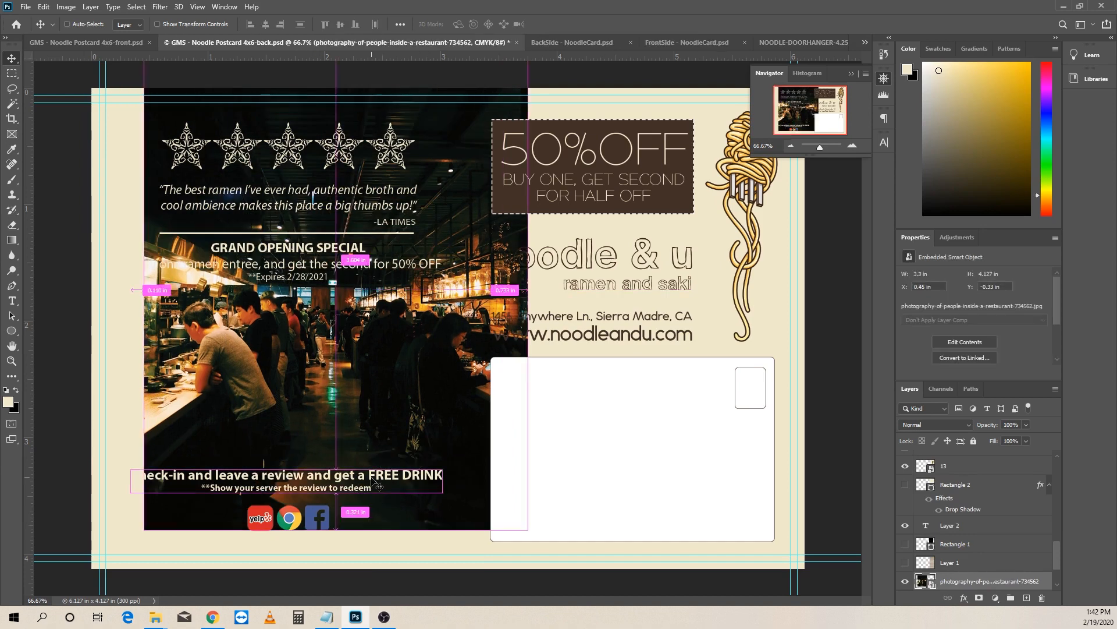
{"action": "key", "text": "ctrl+z"}
{"action": "left_click", "coordinate": [51, 496], "text": "ctrl"}
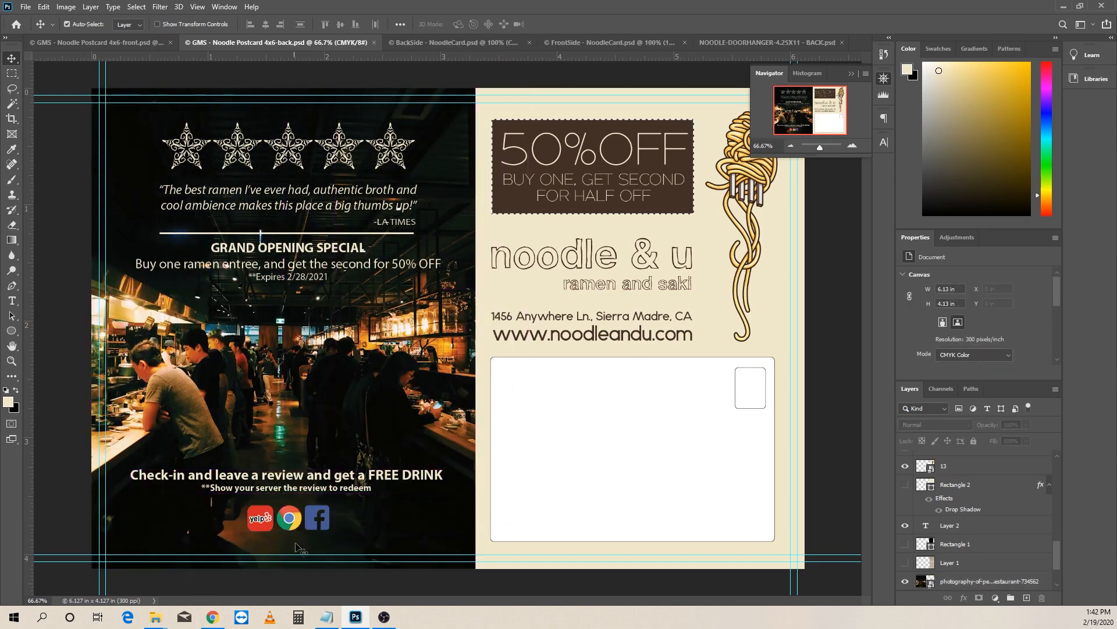
Step: Copy the check-in review text and the Yelp, Chrome and Facebook logos from the postcard back onto the lower part of the door hanger's restaurant photo
{"action": "left_click", "coordinate": [318, 519]}
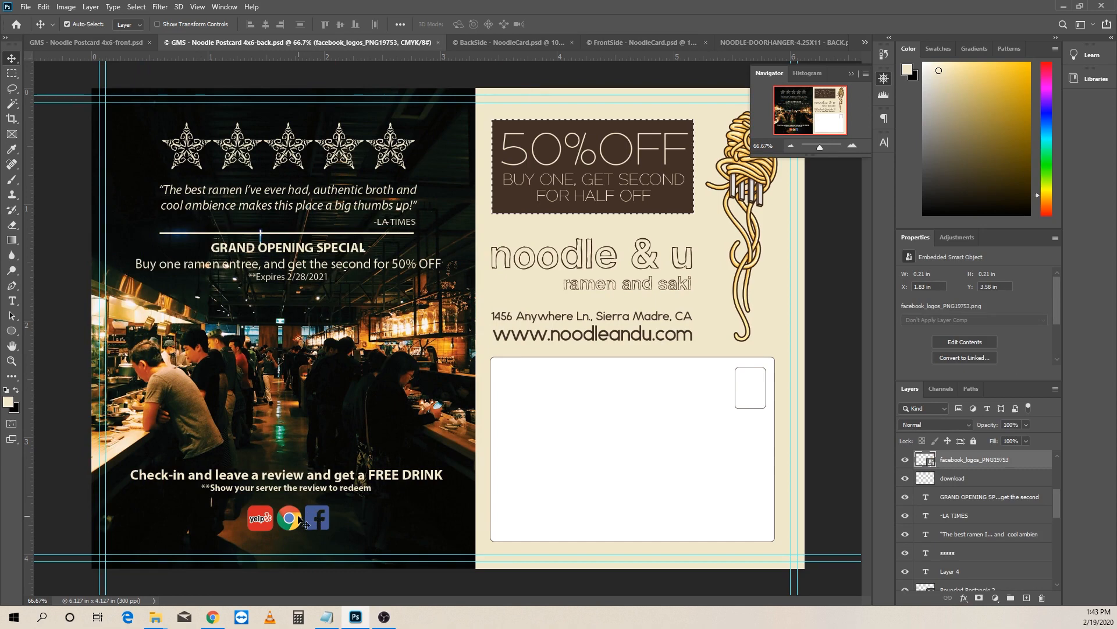
{"action": "left_click", "coordinate": [304, 522], "text": "shift"}
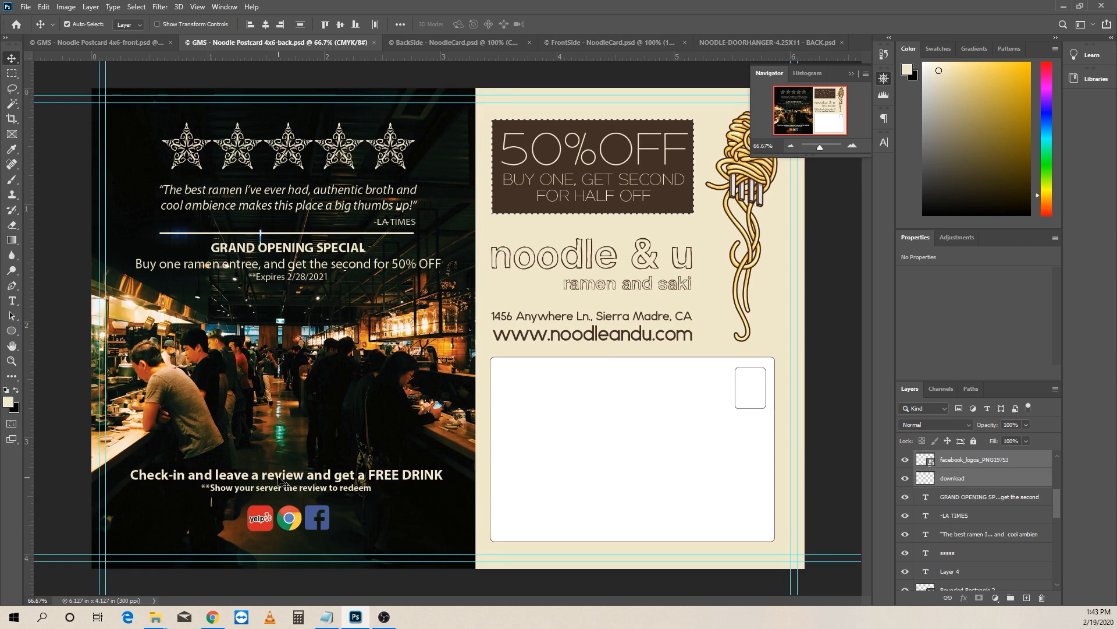
{"action": "left_click_drag", "start_coordinate": [282, 482], "coordinate": [482, 483]}
{"action": "left_click_drag", "start_coordinate": [434, 523], "coordinate": [435, 523]}
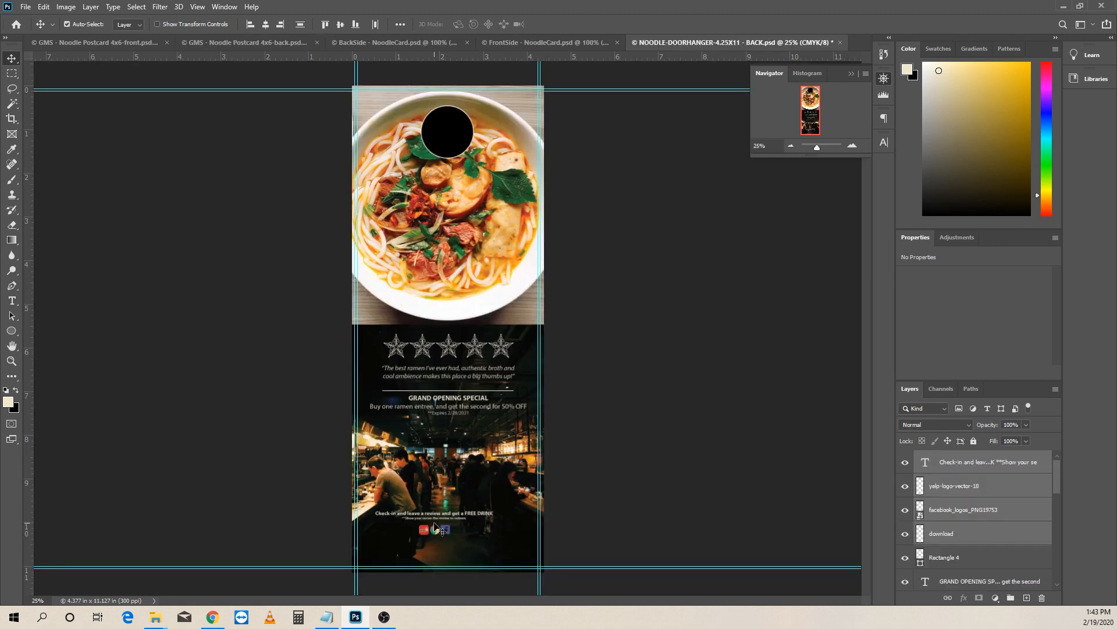
Step: Scale the check-in text and three logos up proportionally to 136.95%, centred across the door hanger's width
{"action": "key", "text": "ctrl+t"}
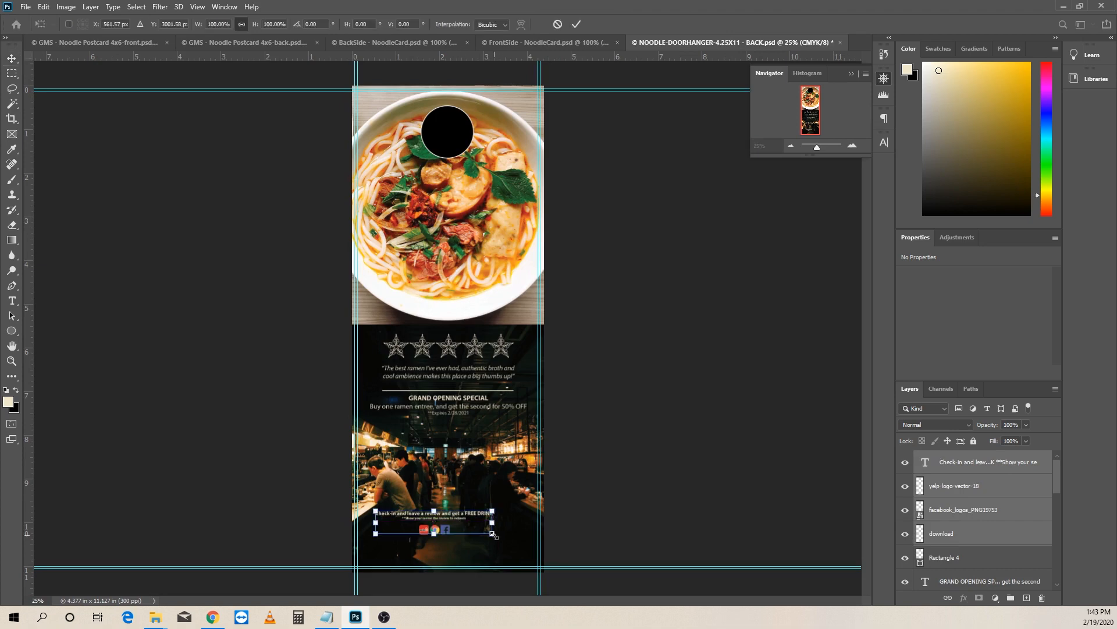
{"action": "left_click_drag", "start_coordinate": [494, 535], "coordinate": [524, 566]}
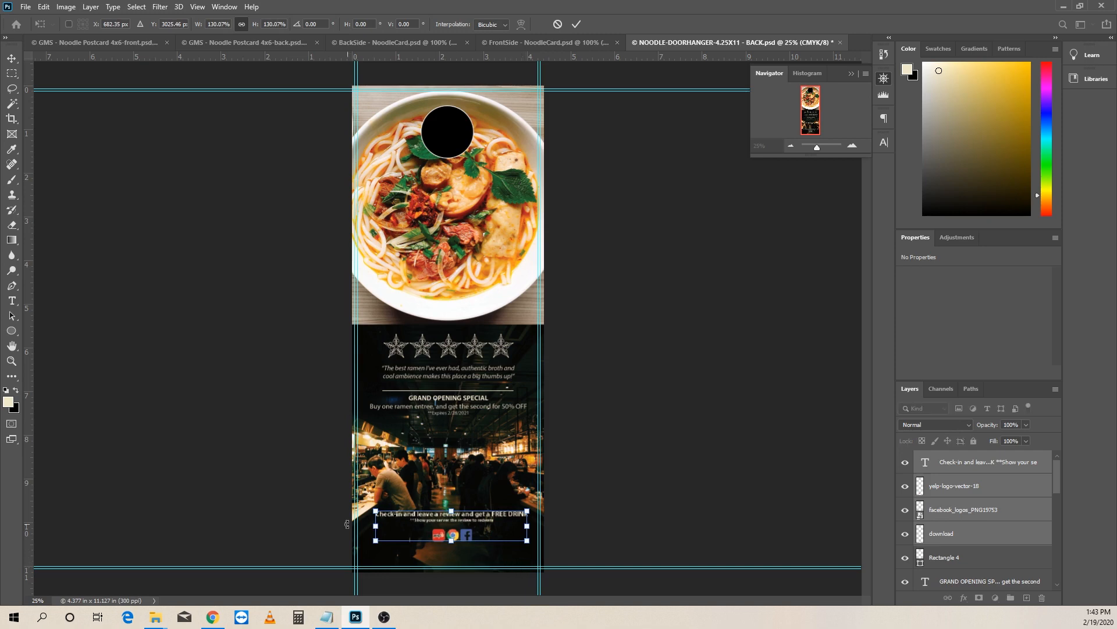
{"action": "left_click_drag", "start_coordinate": [377, 543], "coordinate": [369, 546]}
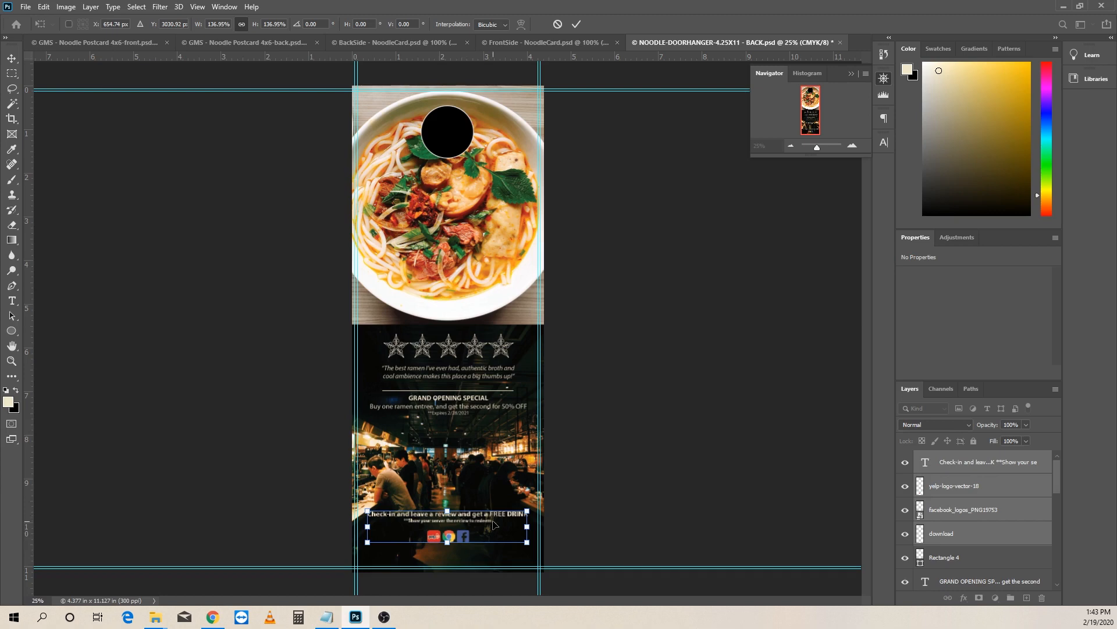
{"action": "key", "text": "Return"}
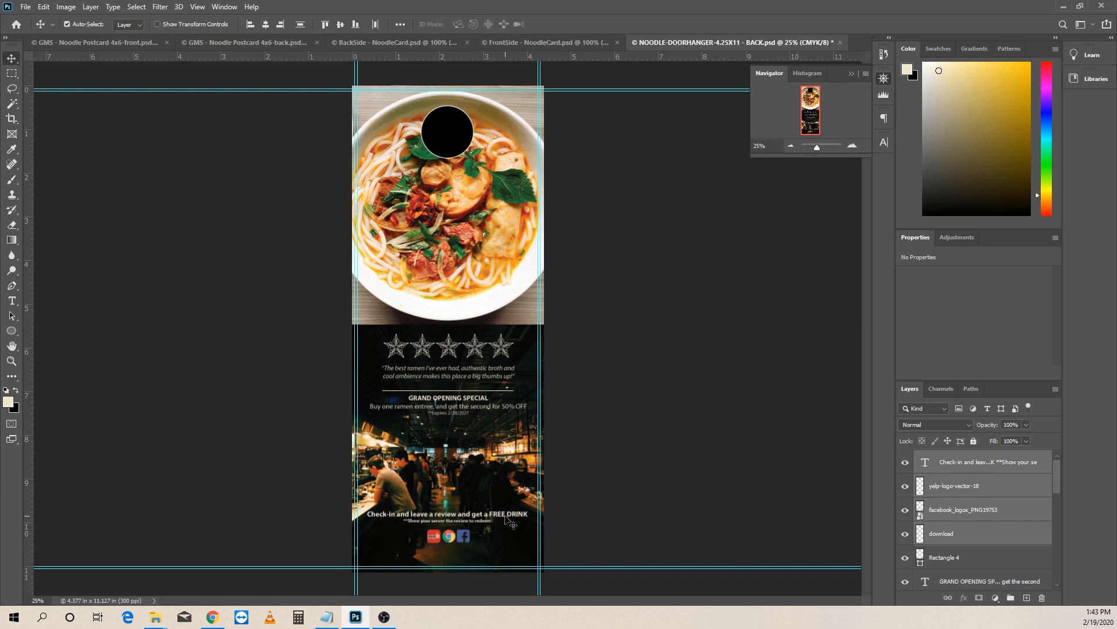
Step: Nudge the check-in text and logos straight down so they sit just above the door hanger's lower guides
{"action": "key", "text": "shift+Down"}
{"action": "key", "text": "shift+Down"}
{"action": "key", "text": "shift+Down"}
{"action": "key", "text": "shift+Down"}
{"action": "key", "text": "shift+Down"}
{"action": "key", "text": "shift+Down"}
{"action": "key", "text": "shift+Down"}
{"action": "key", "text": "shift+Down"}
{"action": "key", "text": "shift+Down"}
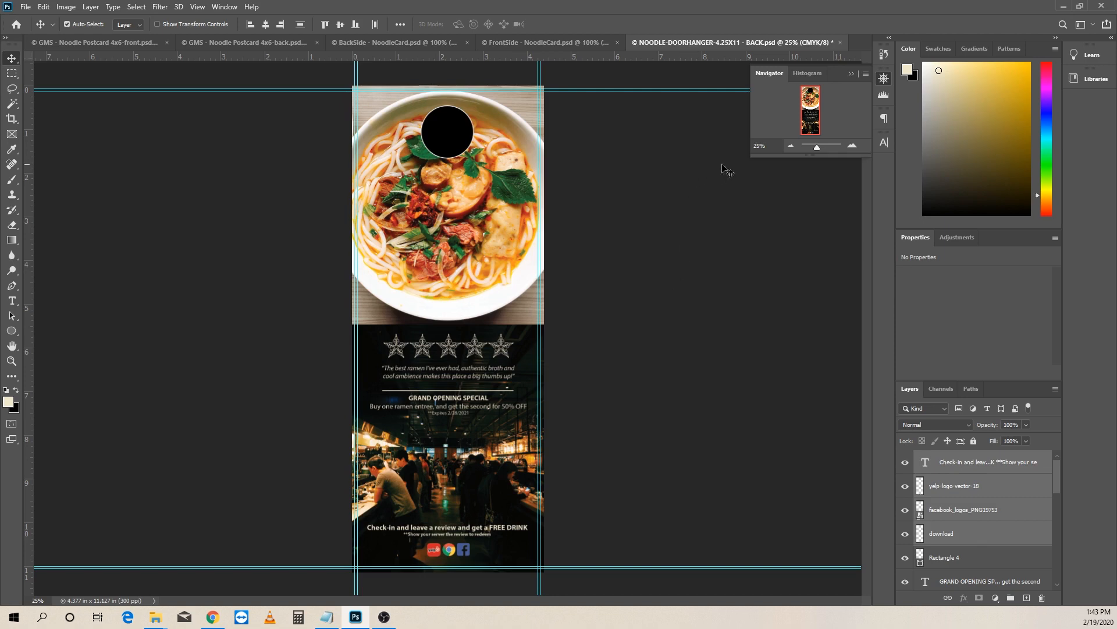
Step: Open the recent file NOODLE-DOORHANGER-4.25X11 - FRONT.psd alongside the back design
{"action": "left_click", "coordinate": [213, 41]}
{"action": "left_click", "coordinate": [123, 41]}
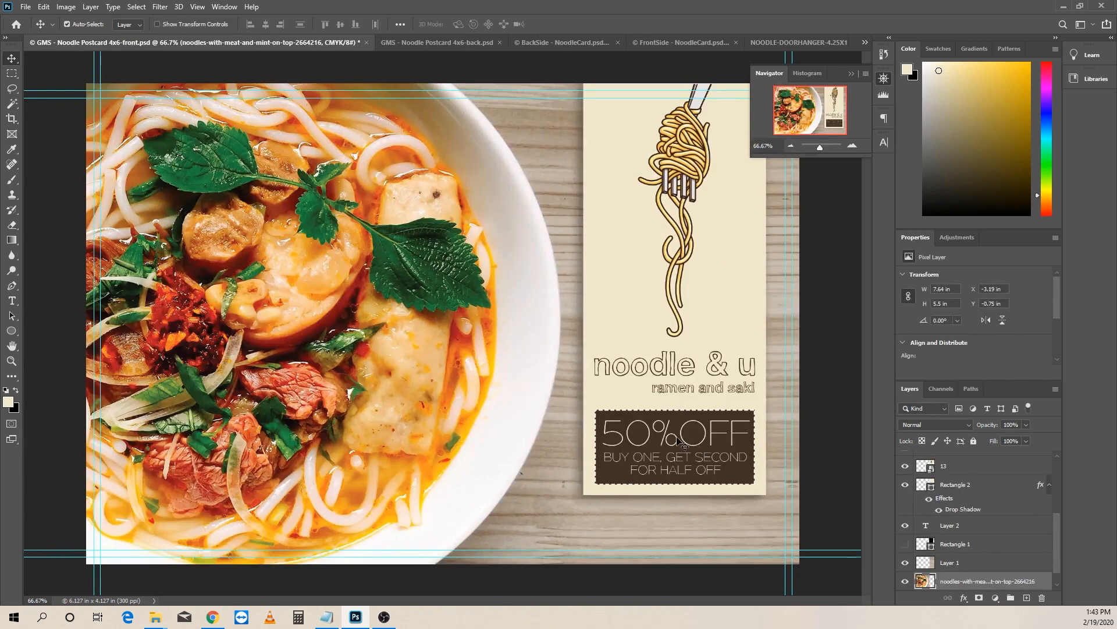
{"action": "left_click", "coordinate": [689, 42]}
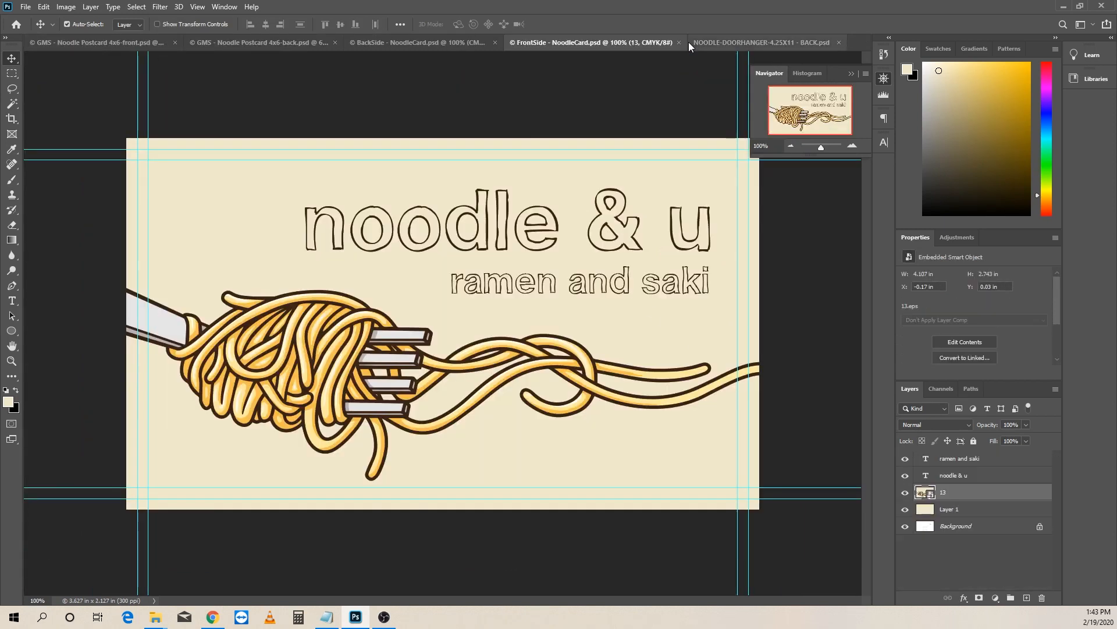
{"action": "left_click", "coordinate": [735, 37]}
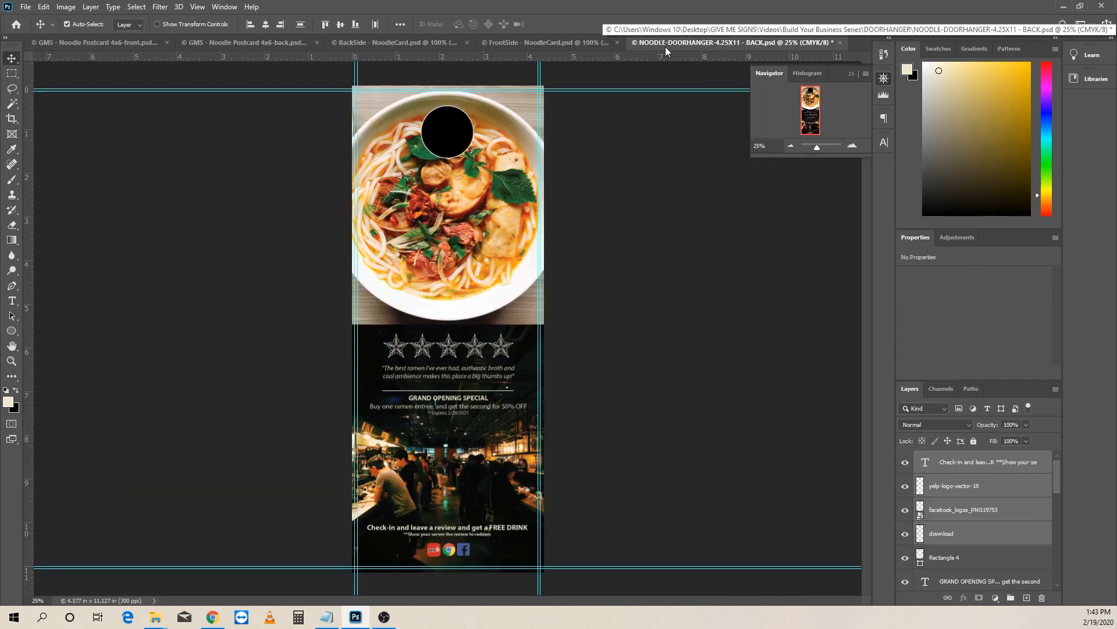
{"action": "left_click", "coordinate": [25, 6]}
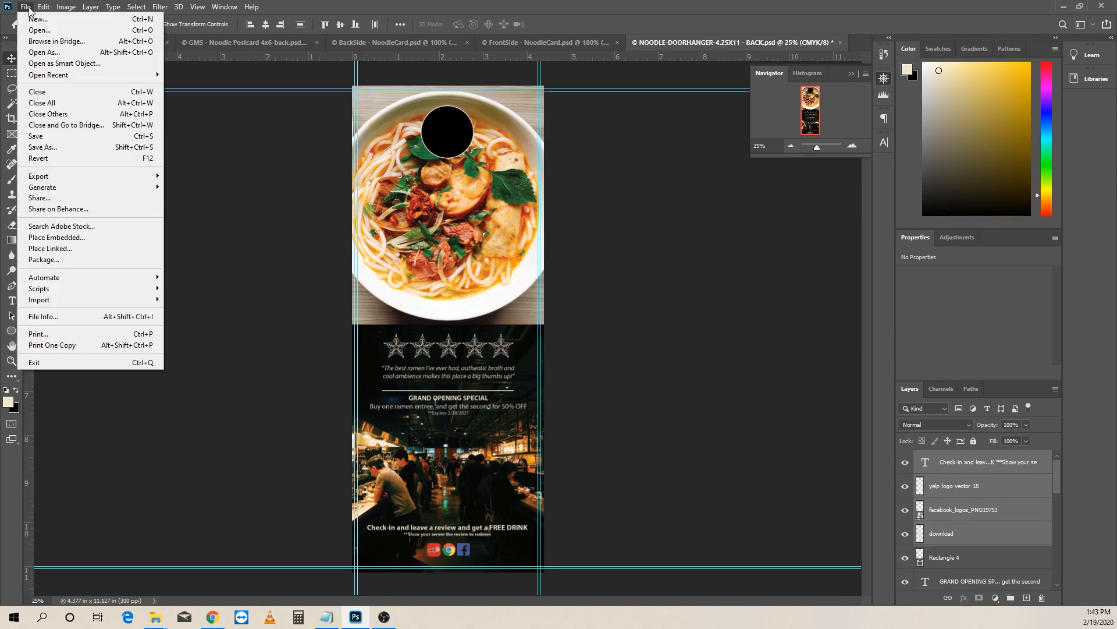
{"action": "mouse_move", "coordinate": [40, 78]}
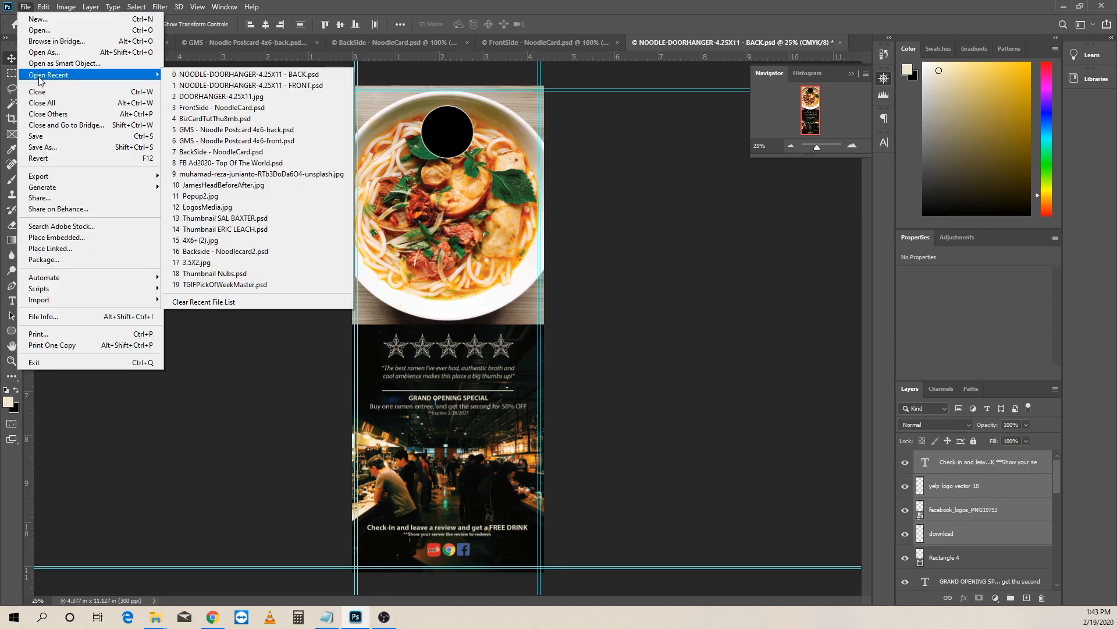
{"action": "left_click", "coordinate": [253, 85]}
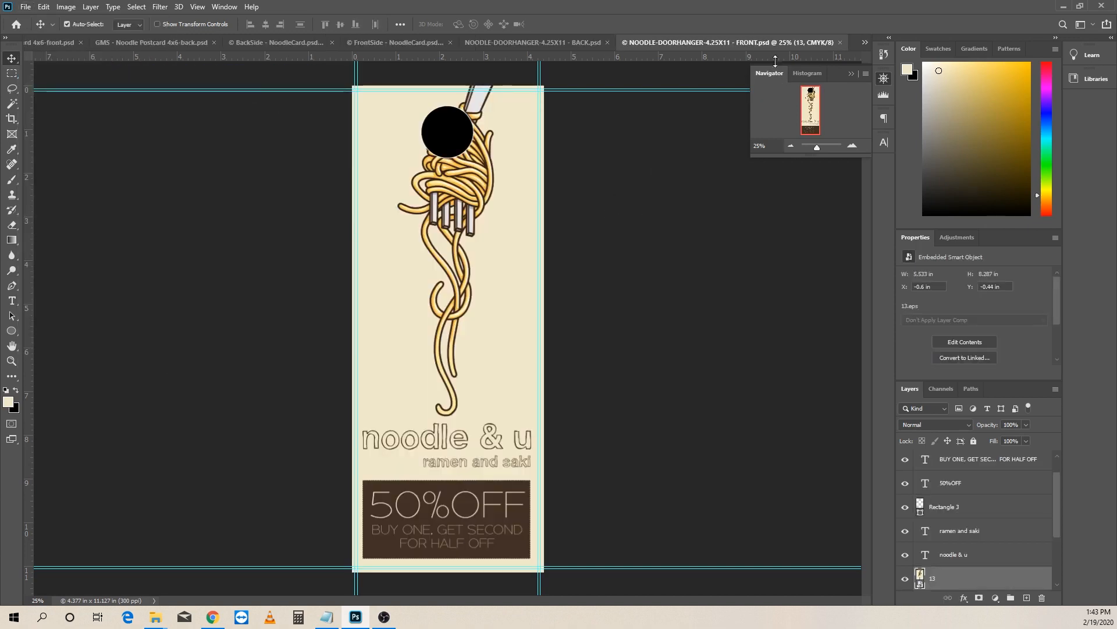
{"action": "left_click", "coordinate": [551, 41]}
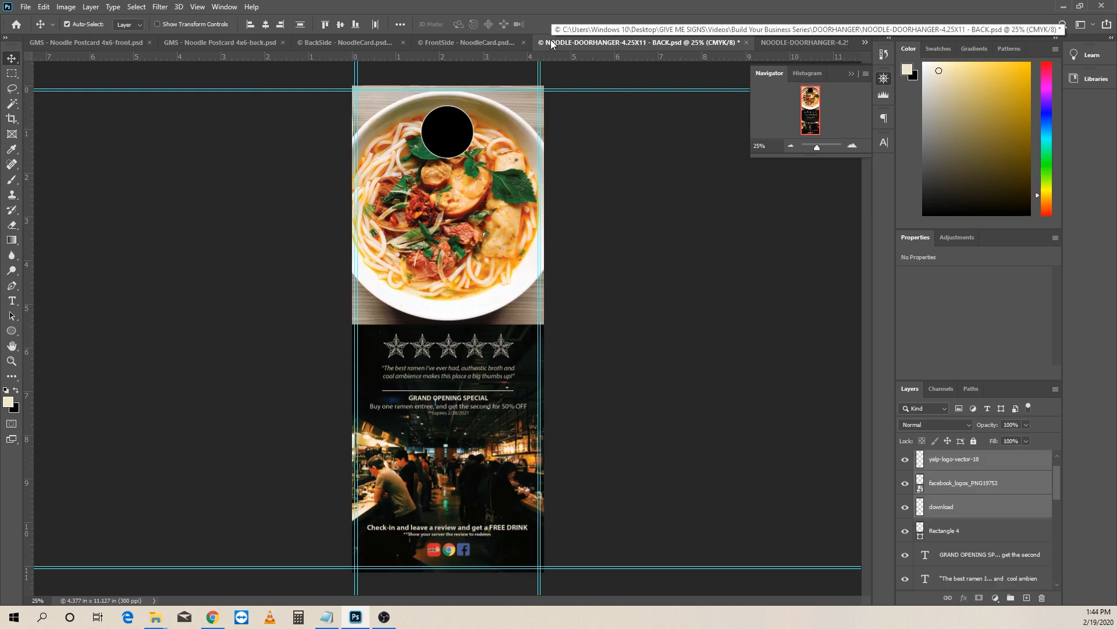
{"action": "left_click", "coordinate": [819, 40]}
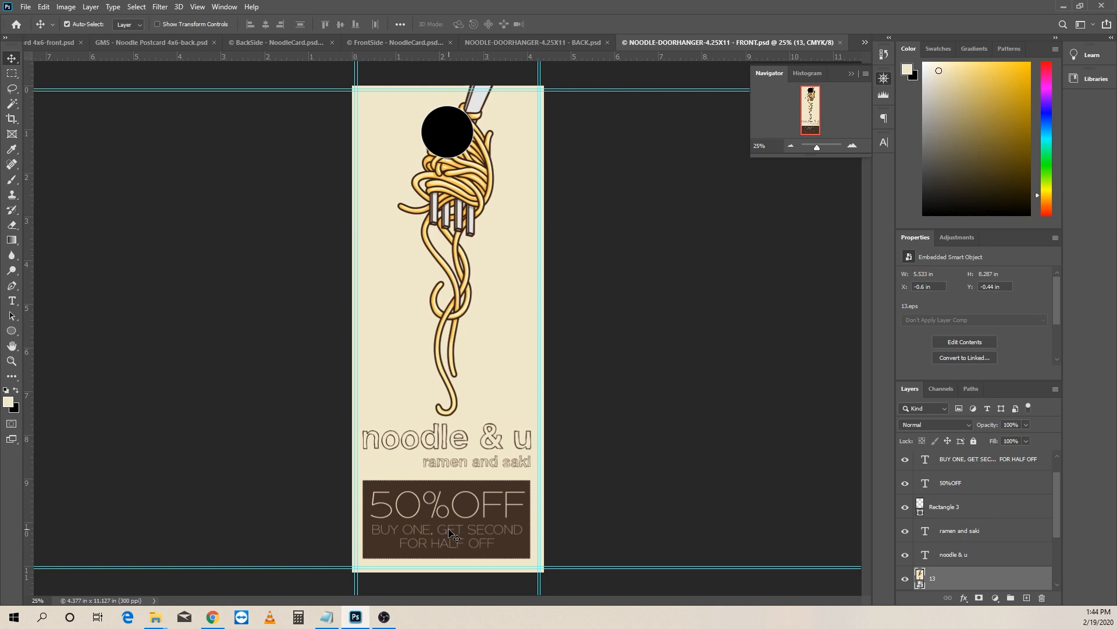
{"action": "left_click", "coordinate": [523, 39]}
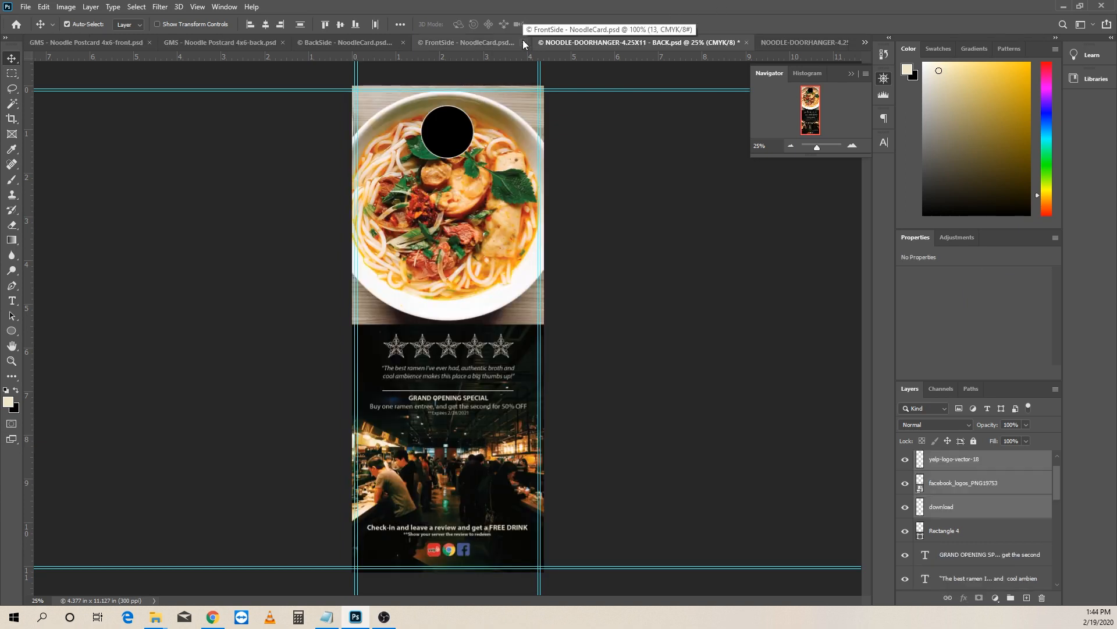
{"action": "left_click", "coordinate": [792, 40]}
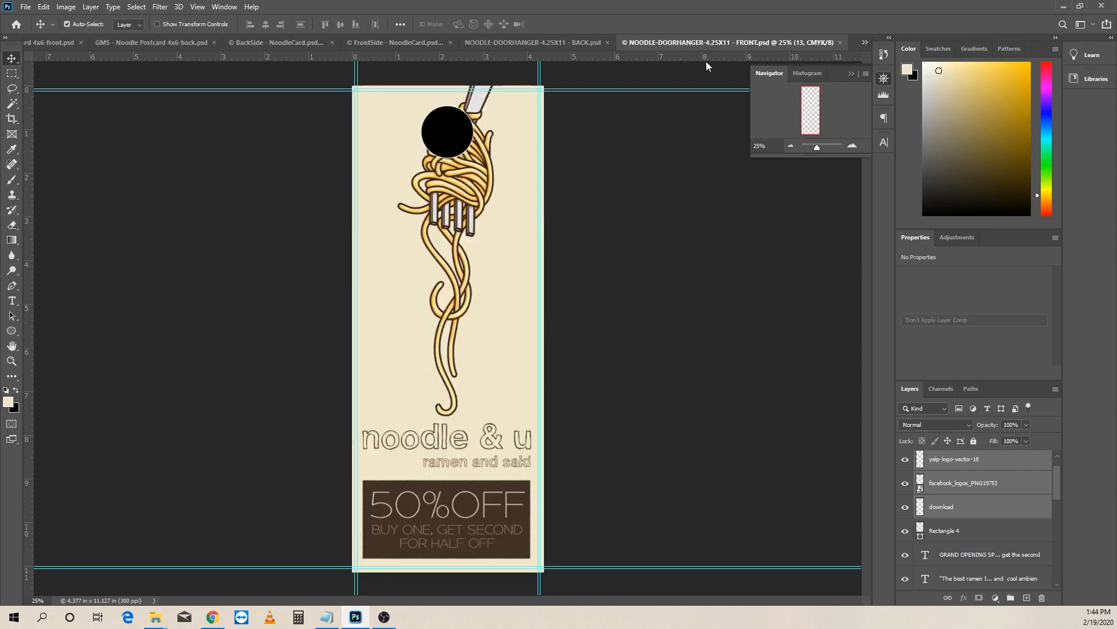
{"action": "left_click", "coordinate": [173, 46]}
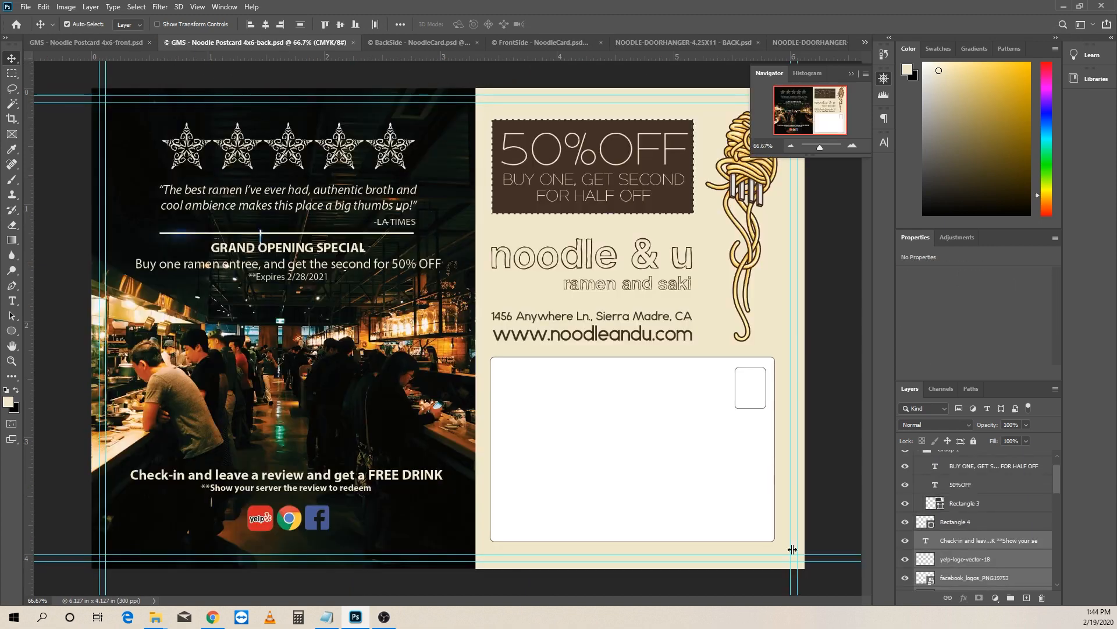
{"action": "left_click_drag", "start_coordinate": [599, 336], "coordinate": [488, 473]}
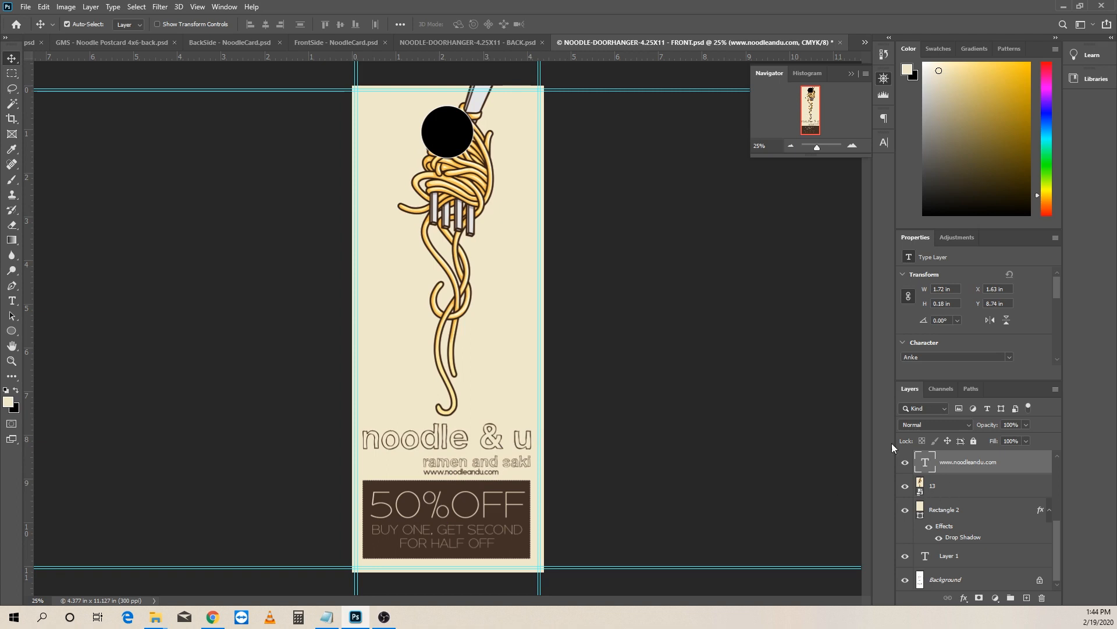
{"action": "left_click", "coordinate": [904, 463]}
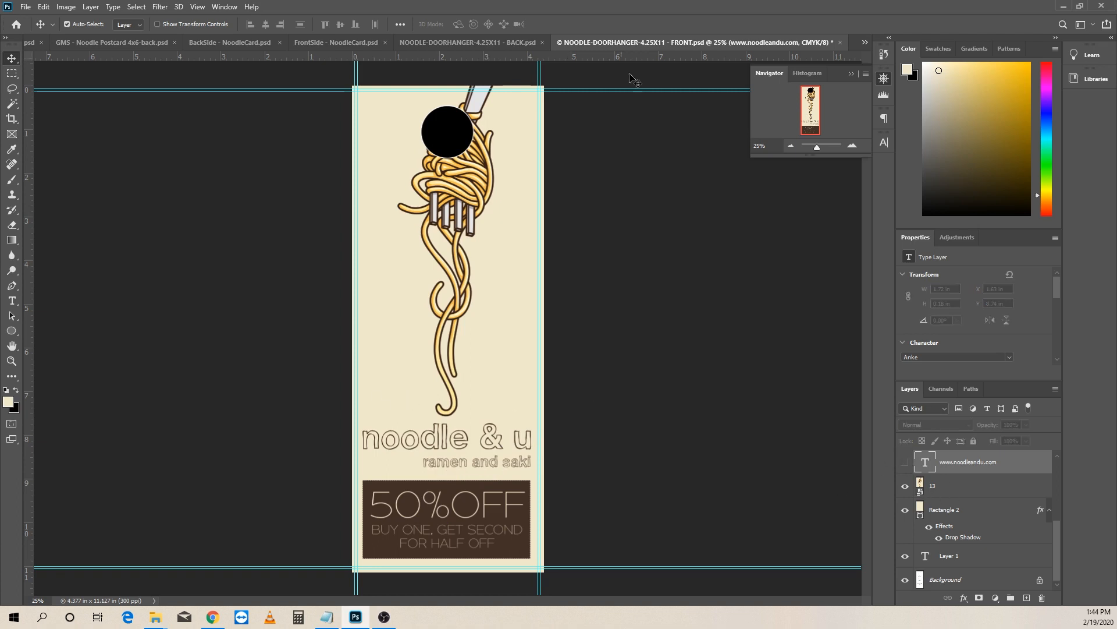
{"action": "left_click", "coordinate": [472, 42]}
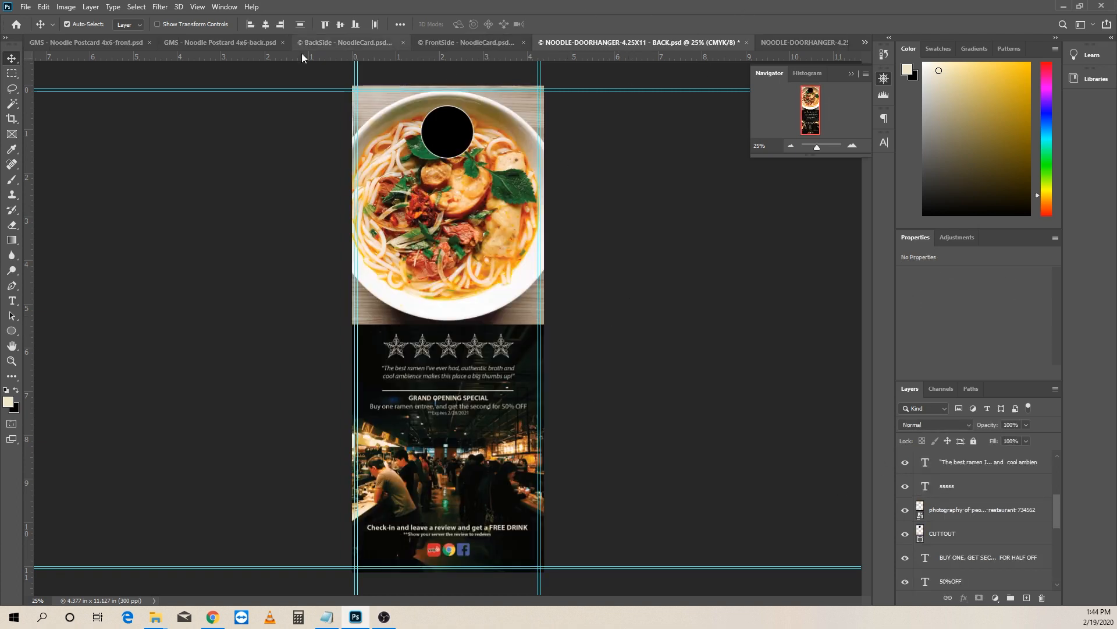
{"action": "left_click", "coordinate": [805, 41]}
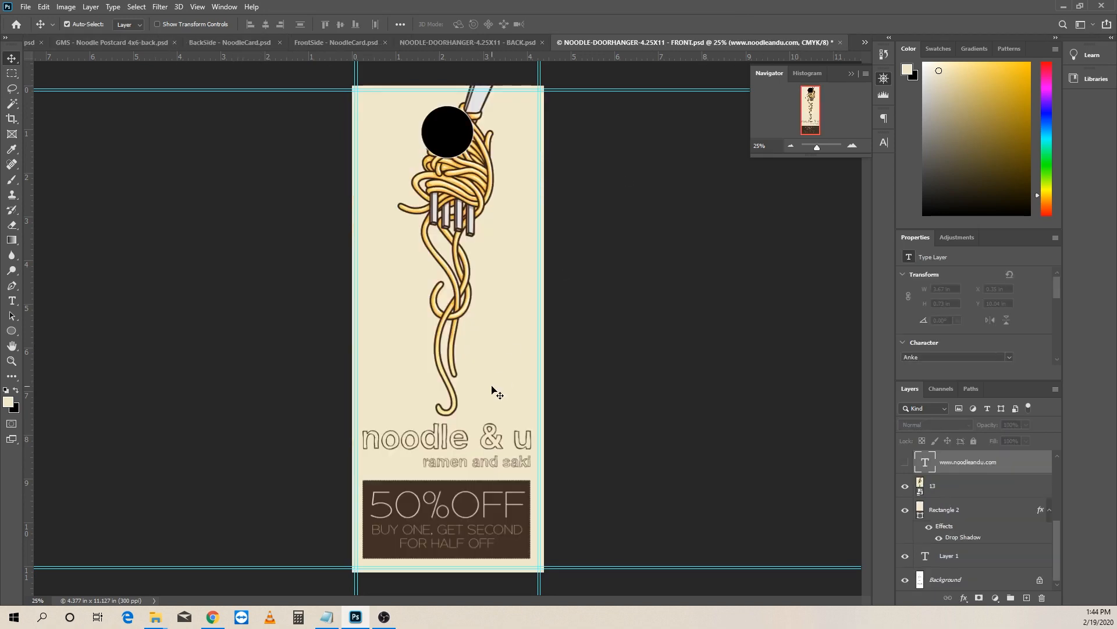
{"action": "left_click", "coordinate": [901, 469]}
{"action": "left_click_drag", "start_coordinate": [461, 464], "coordinate": [441, 480]}
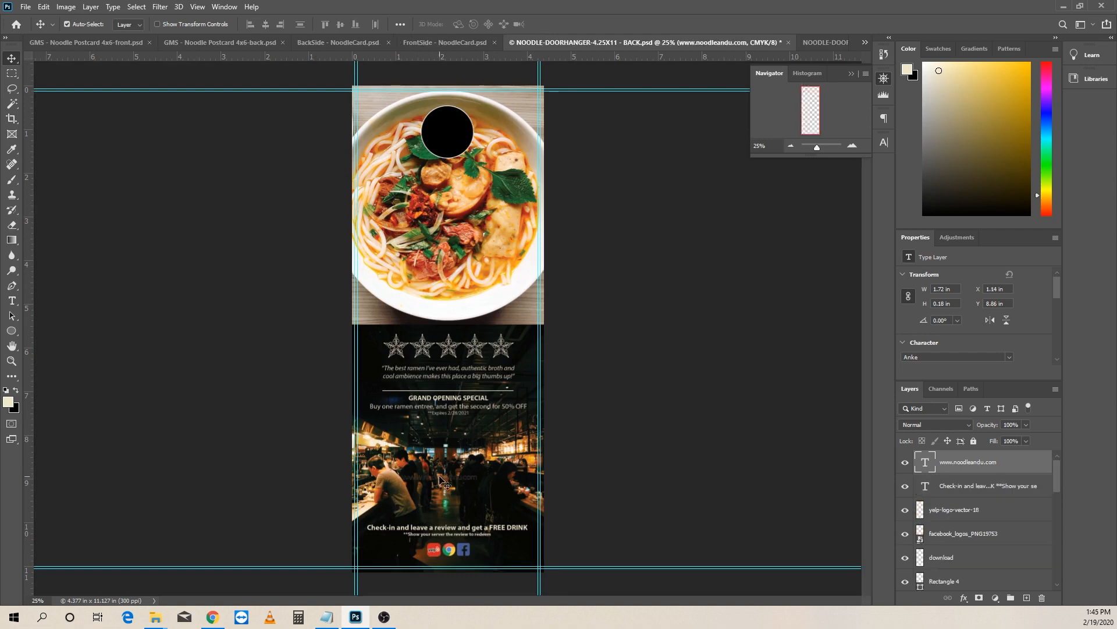
{"action": "left_click", "coordinate": [883, 142]}
{"action": "left_click", "coordinate": [850, 209]}
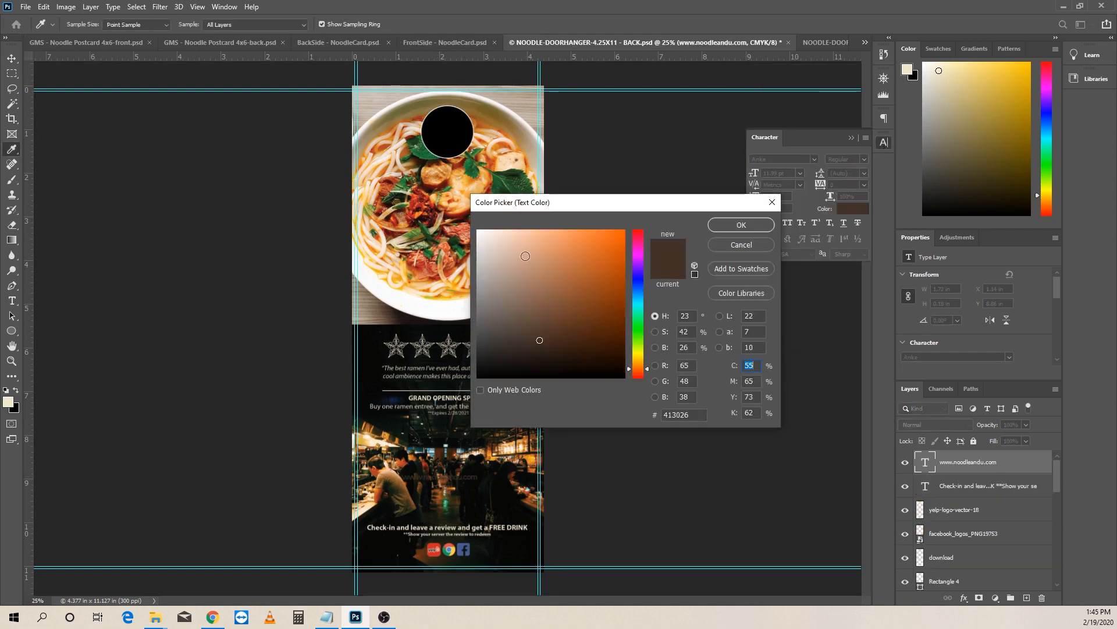
{"action": "left_click", "coordinate": [438, 302]}
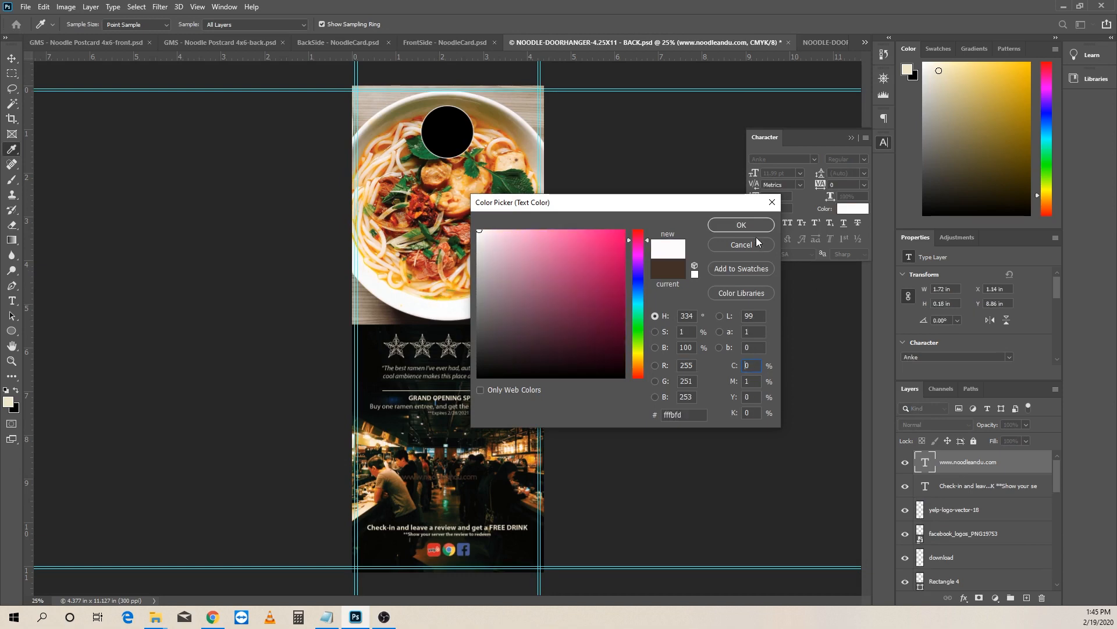
{"action": "left_click", "coordinate": [745, 225]}
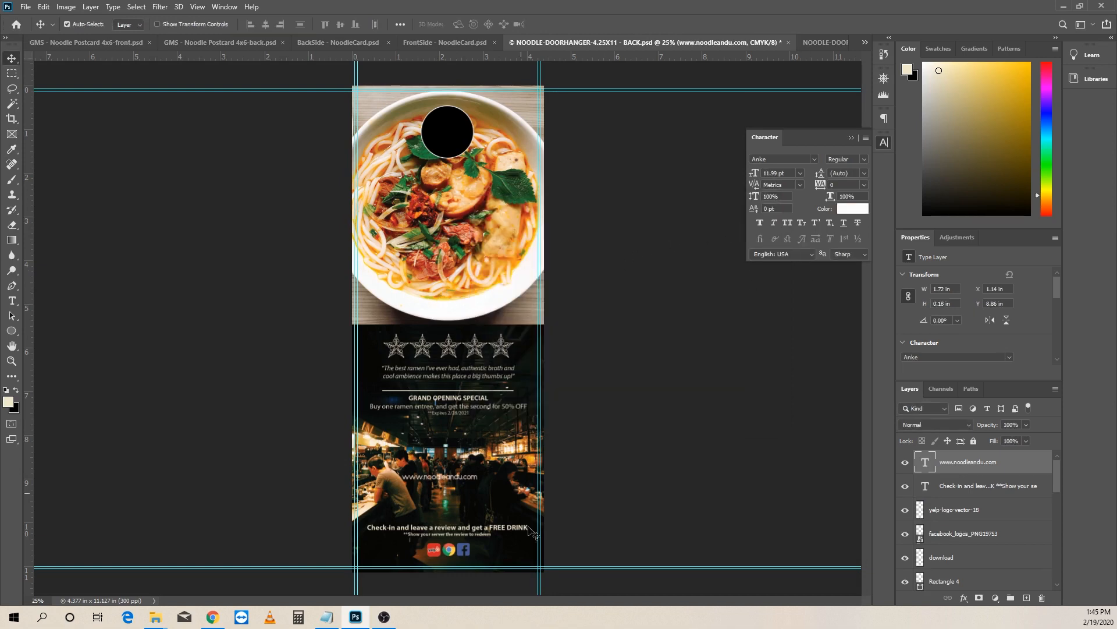
{"action": "key", "text": "ctrl+t"}
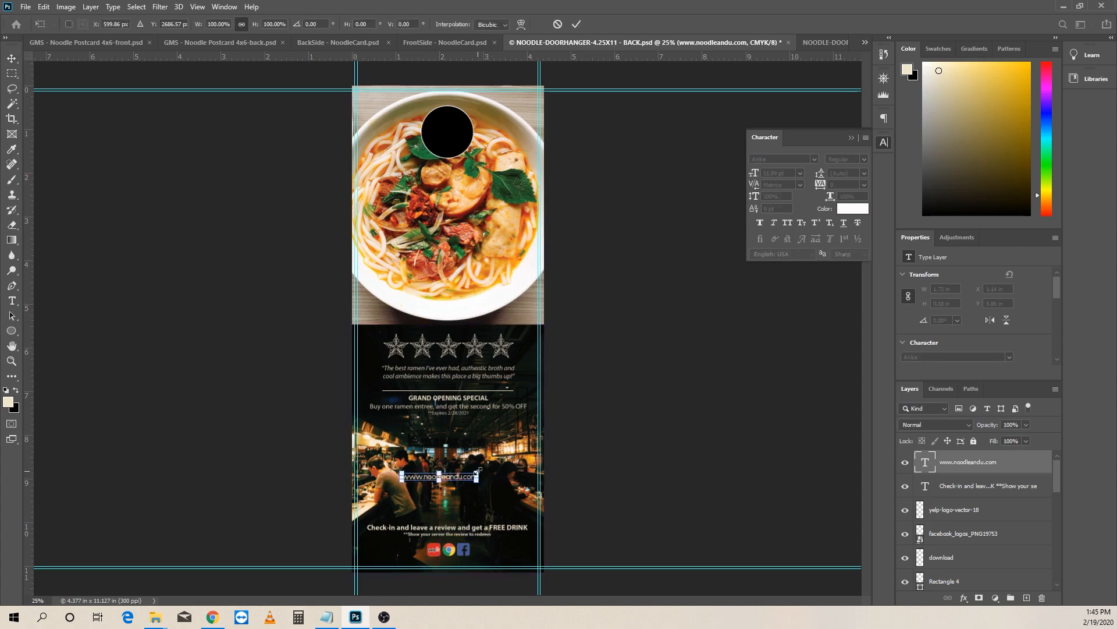
{"action": "left_click_drag", "start_coordinate": [478, 471], "coordinate": [505, 526]}
{"action": "key", "text": "Return"}
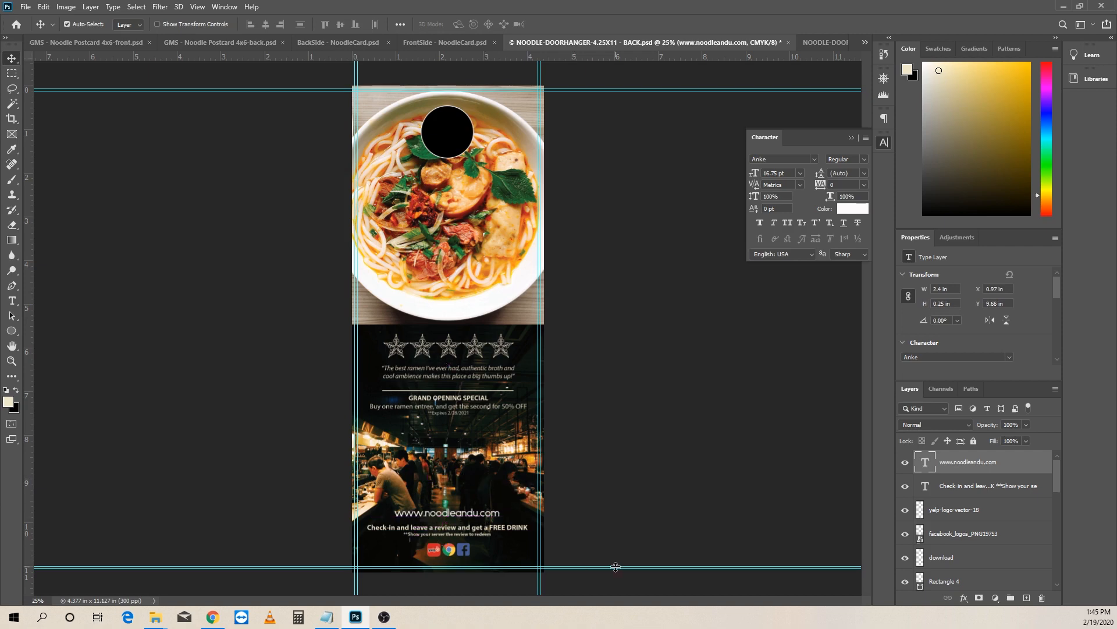
{"action": "key", "text": "shift+Down"}
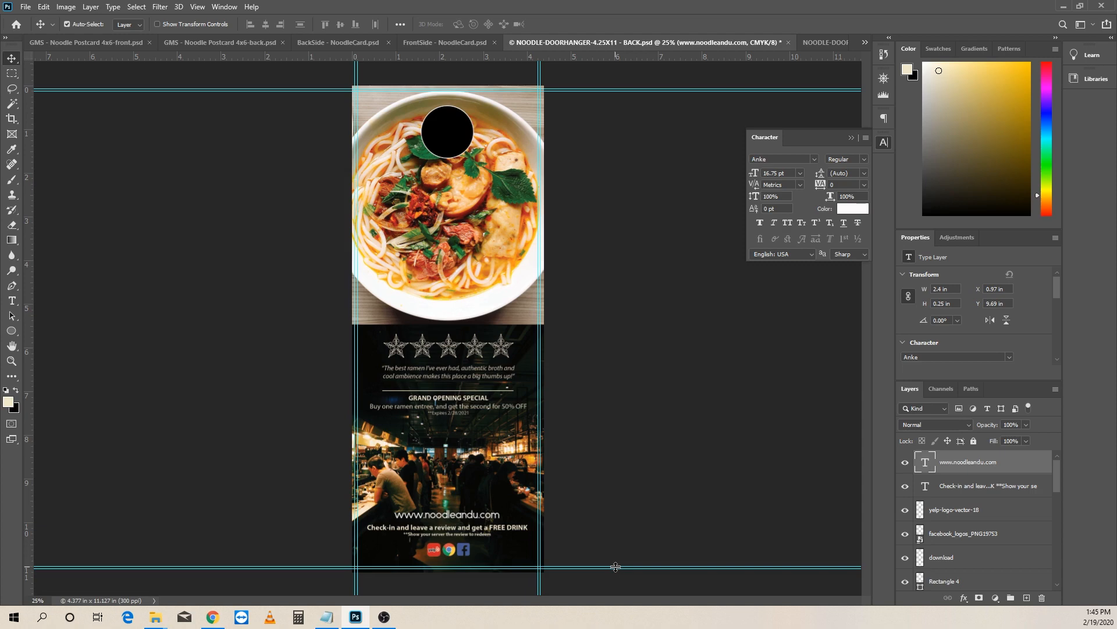
{"action": "left_click", "coordinate": [626, 419]}
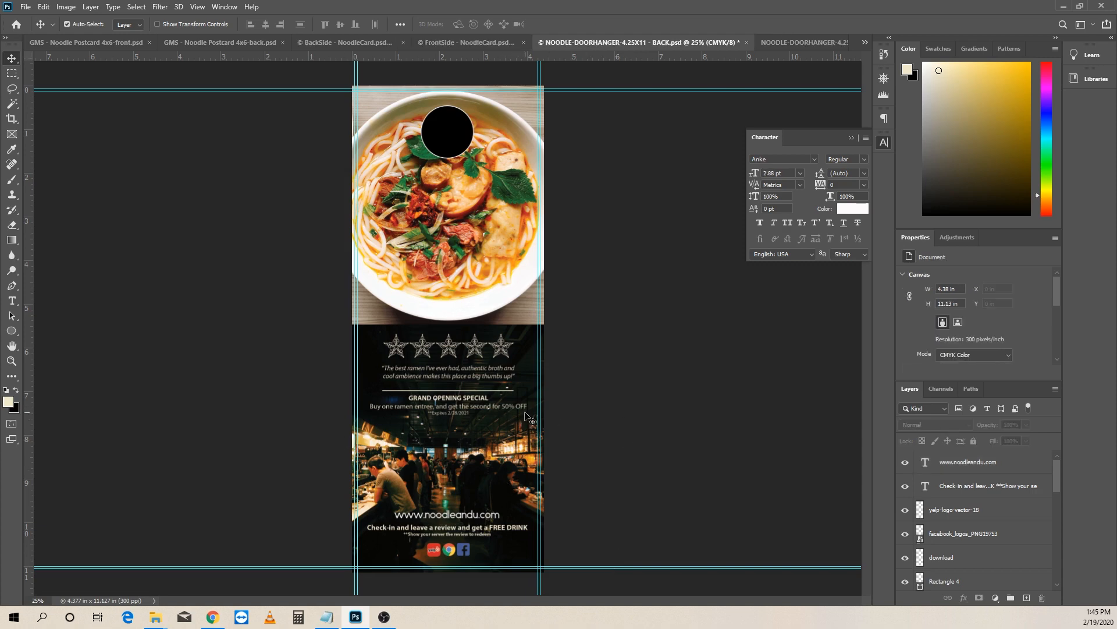
{"action": "left_click", "coordinate": [784, 40]}
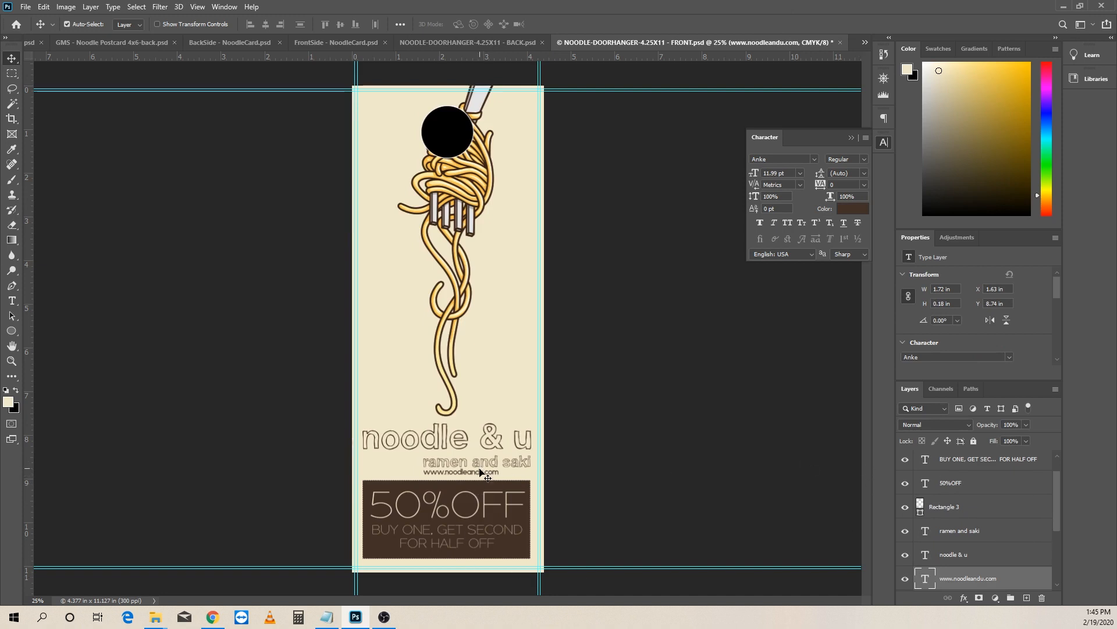
{"action": "left_click", "coordinate": [905, 578]}
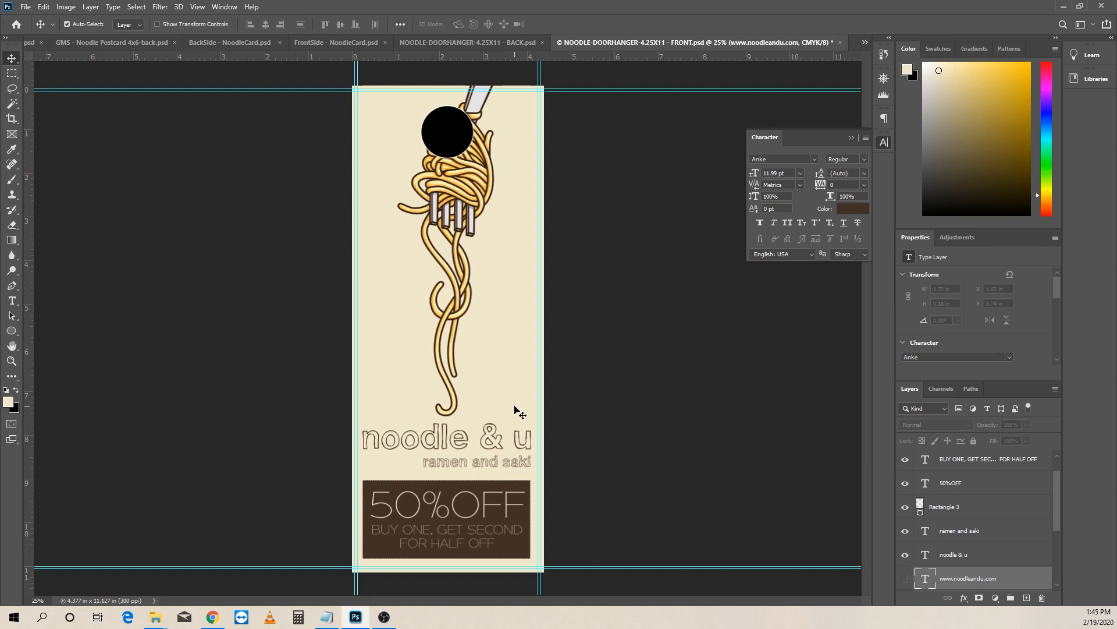
{"action": "left_click", "coordinate": [491, 43]}
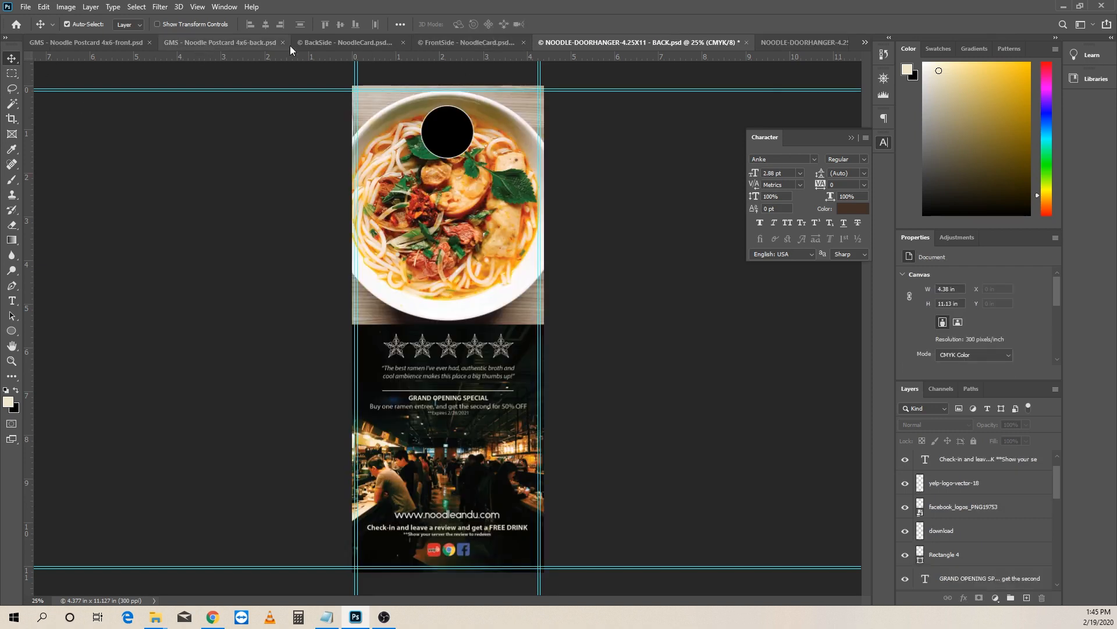
Step: Copy the street address line from the postcard back onto the door hanger back, below the expiry line, and recolour it white #ffffff
{"action": "left_click", "coordinate": [249, 42]}
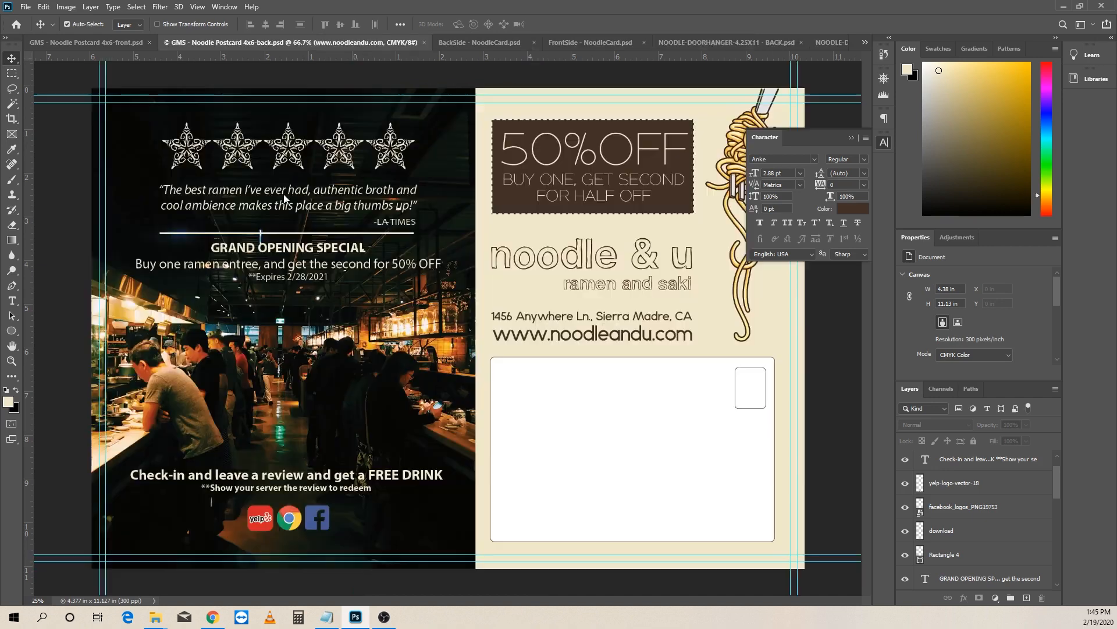
{"action": "left_click", "coordinate": [599, 314]}
{"action": "left_click_drag", "start_coordinate": [612, 322], "coordinate": [453, 432]}
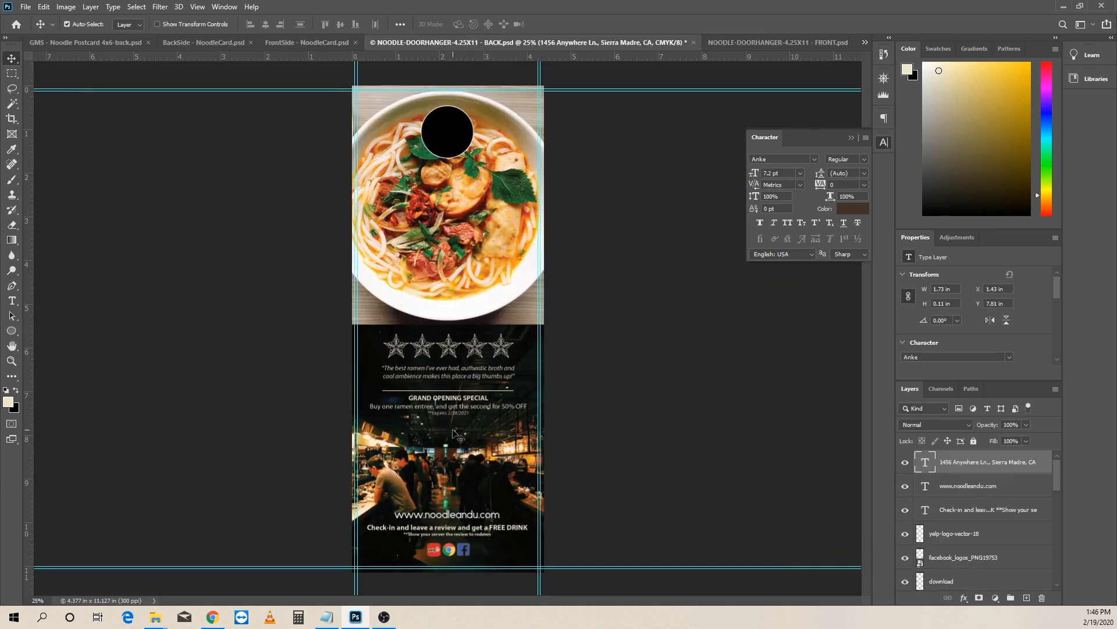
{"action": "left_click", "coordinate": [854, 211]}
{"action": "left_click_drag", "start_coordinate": [509, 283], "coordinate": [474, 227]}
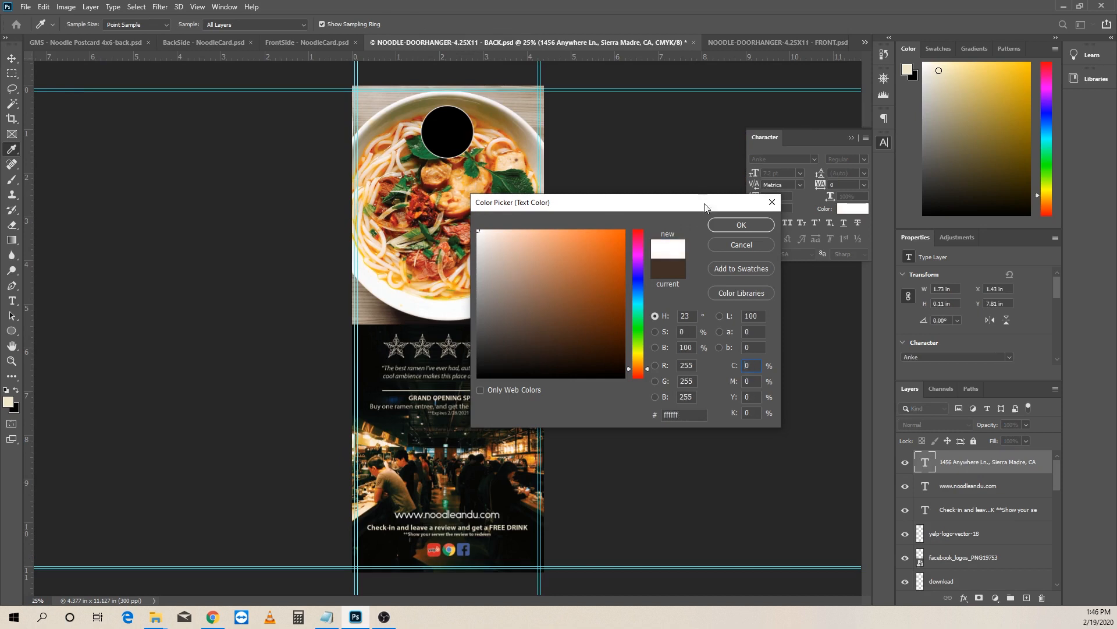
{"action": "left_click", "coordinate": [728, 224]}
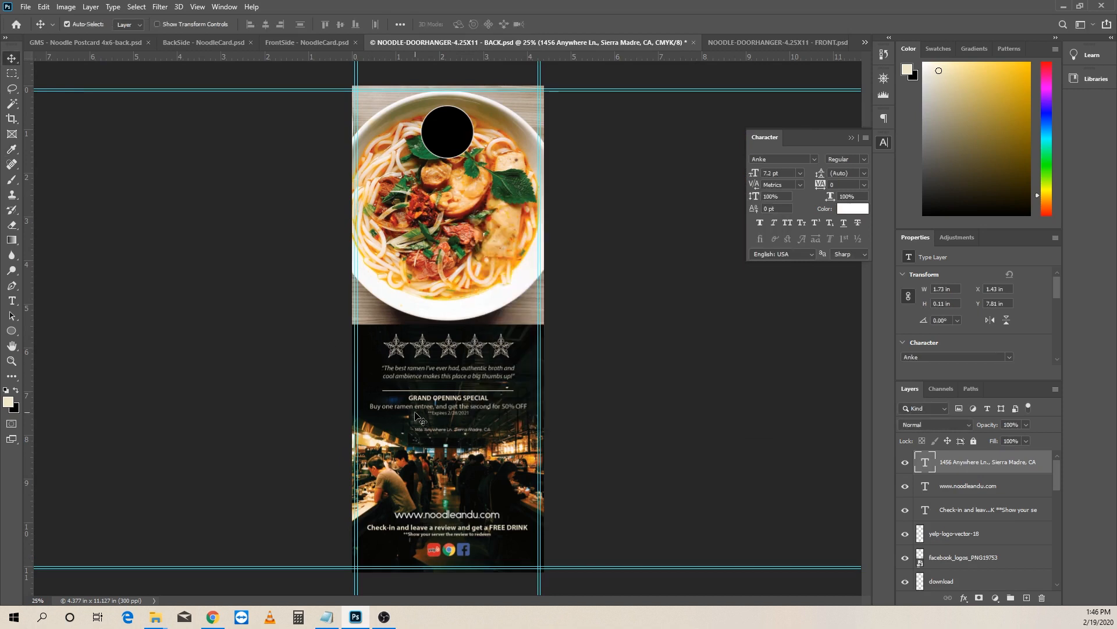
Step: Scale the street address line up proportionally to 206.44% and move it to X 0.39 in, Y 7.64 in, below the expiry line
{"action": "key", "text": "ctrl+t"}
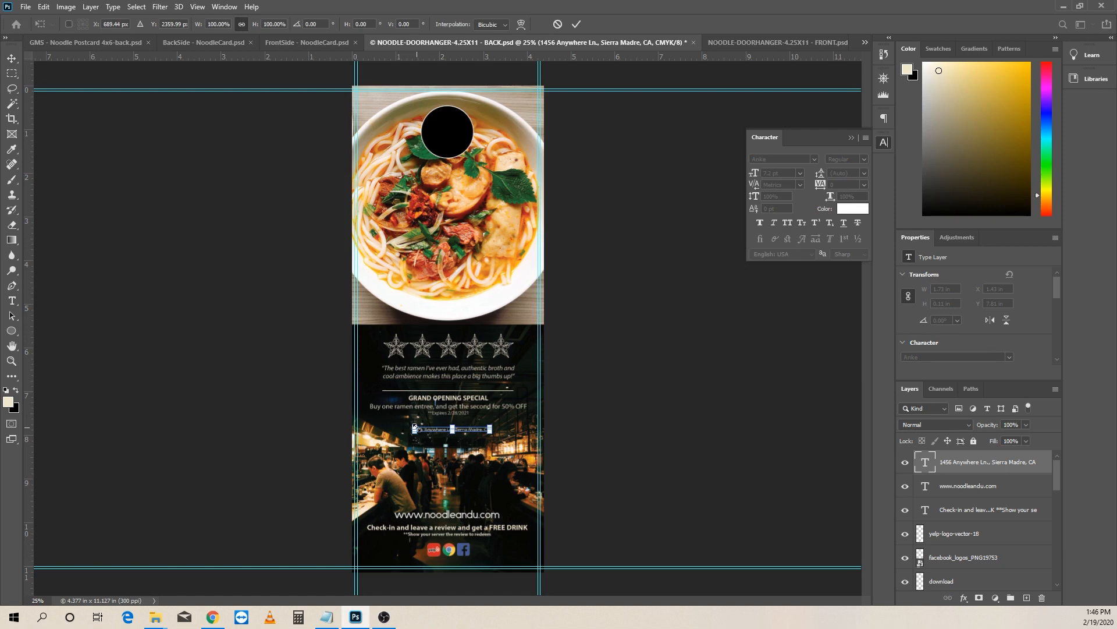
{"action": "left_click_drag", "start_coordinate": [415, 427], "coordinate": [377, 413]}
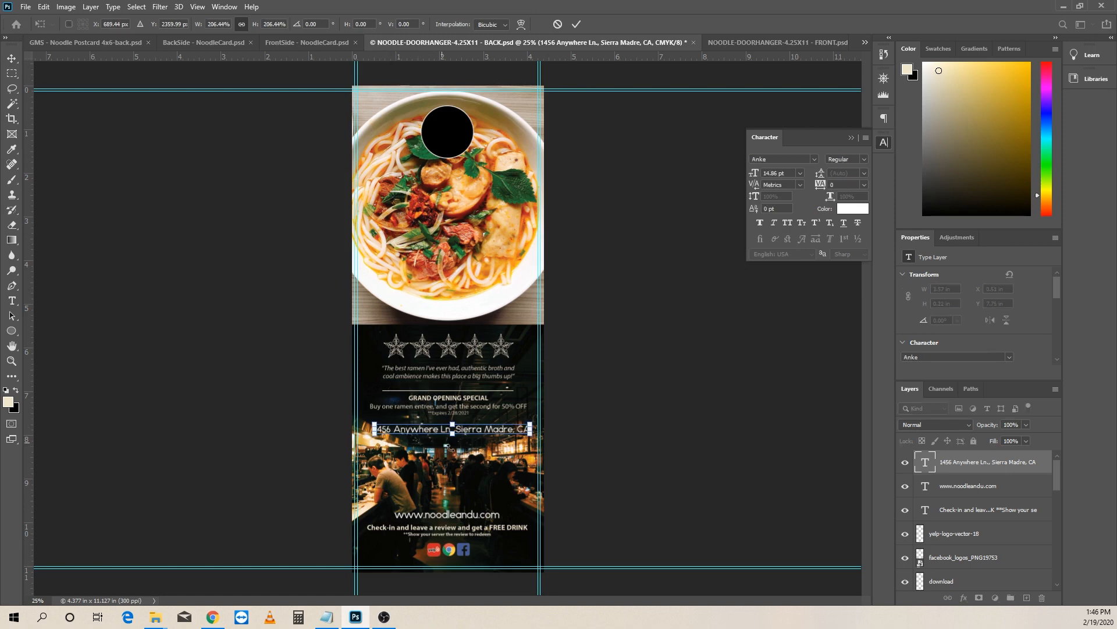
{"action": "key", "text": "Return"}
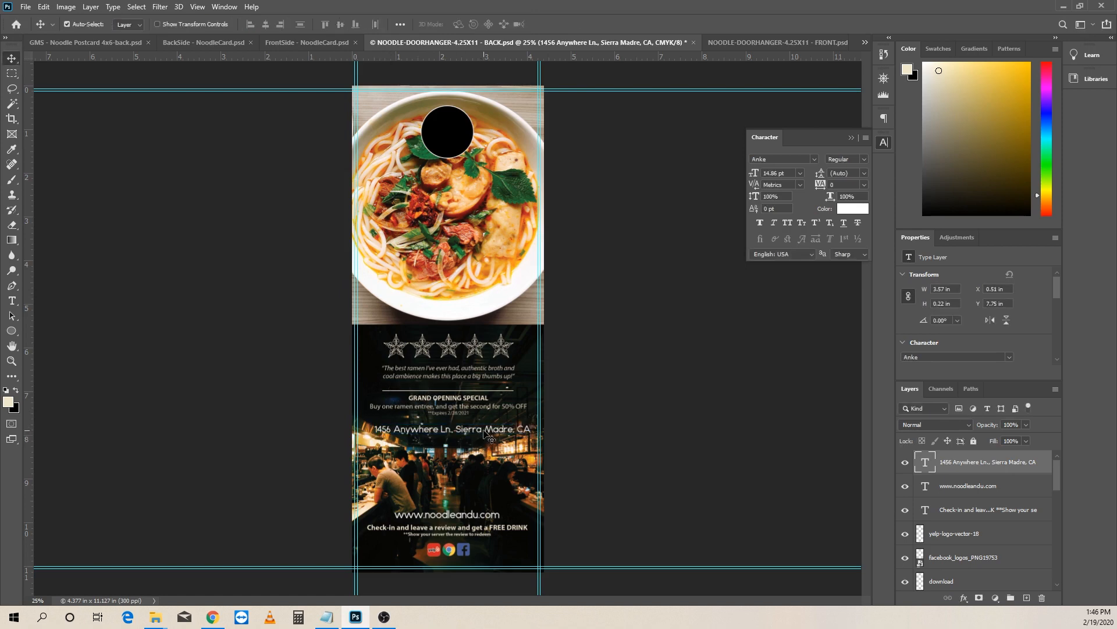
{"action": "left_click_drag", "start_coordinate": [482, 435], "coordinate": [479, 426]}
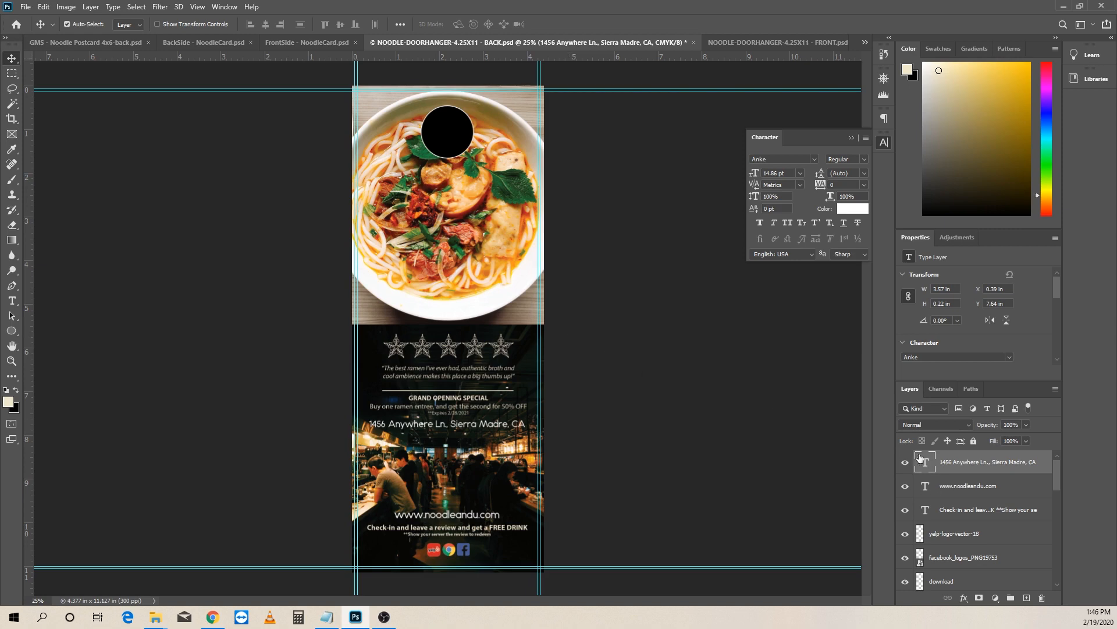
Step: Close the business card files FrontSide - NoodleCard.psd and BackSide - NoodleCard.psd
{"action": "left_click", "coordinate": [784, 43]}
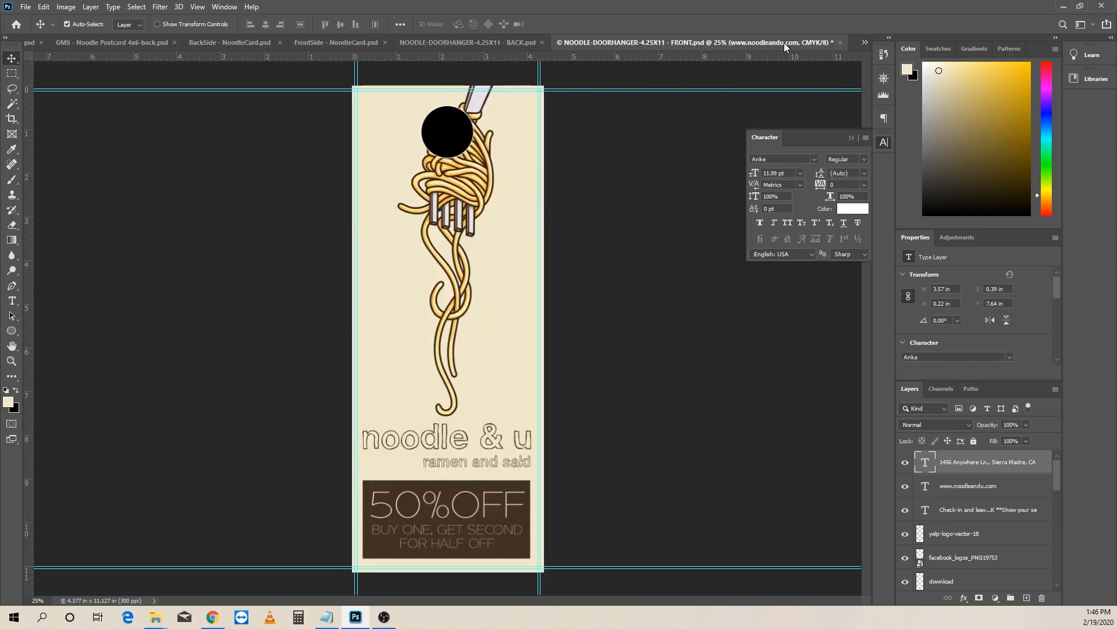
{"action": "left_click", "coordinate": [506, 47]}
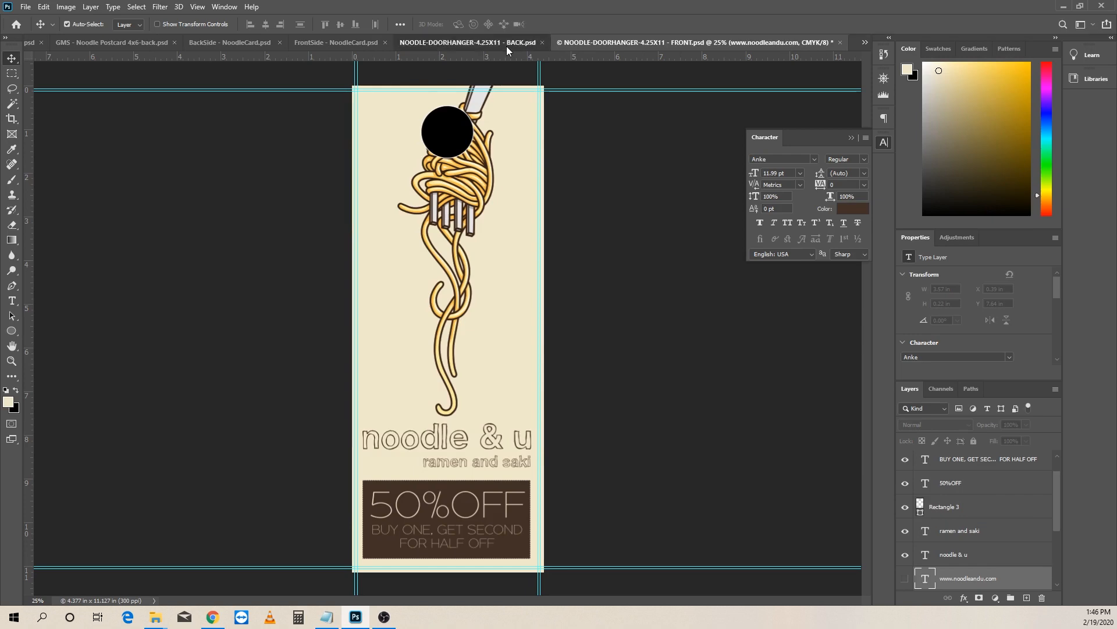
{"action": "left_click", "coordinate": [208, 42]}
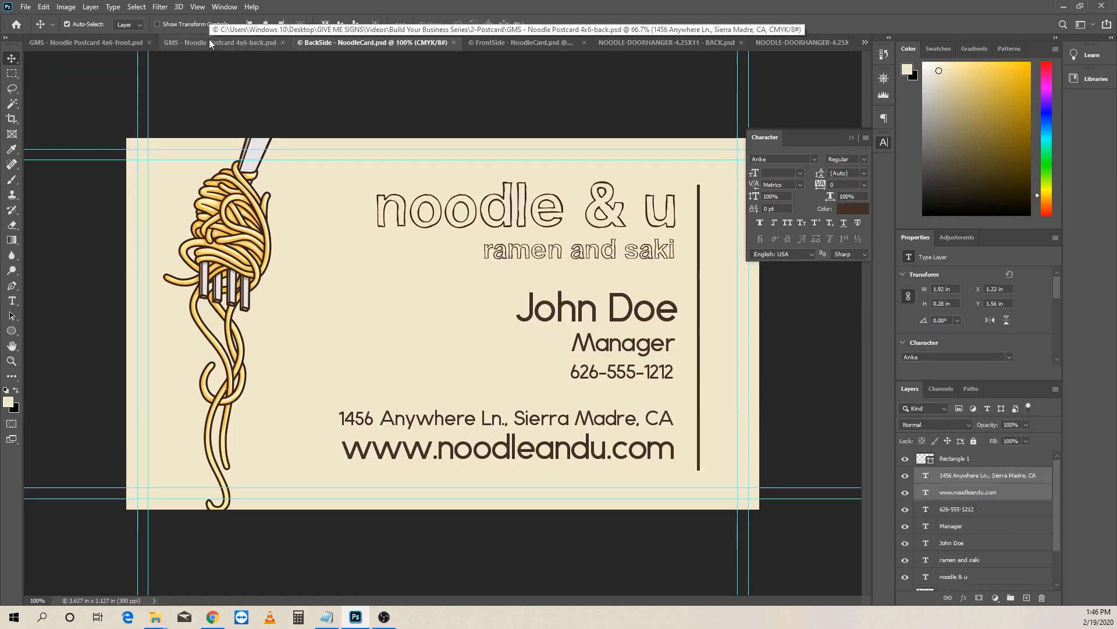
{"action": "left_click", "coordinate": [537, 42]}
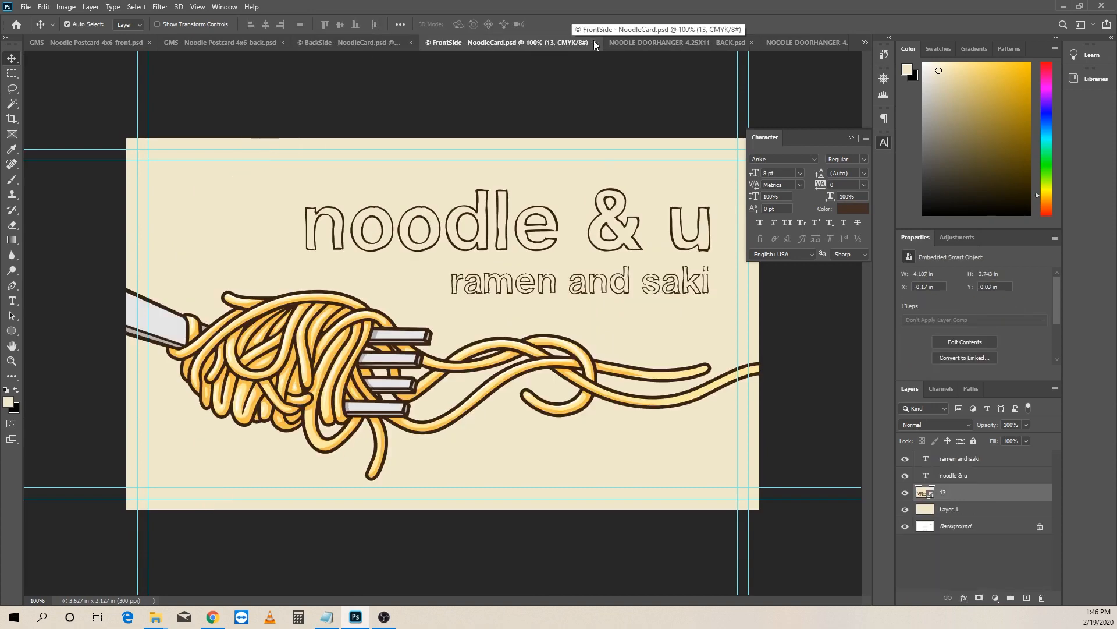
{"action": "left_click", "coordinate": [595, 43]}
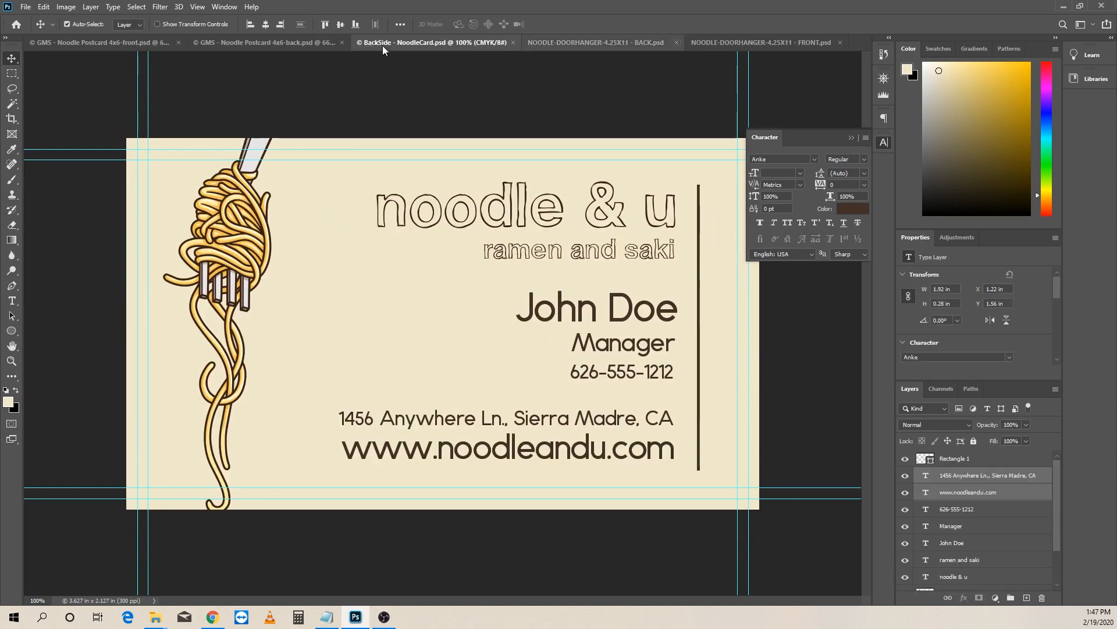
{"action": "left_click", "coordinate": [512, 41]}
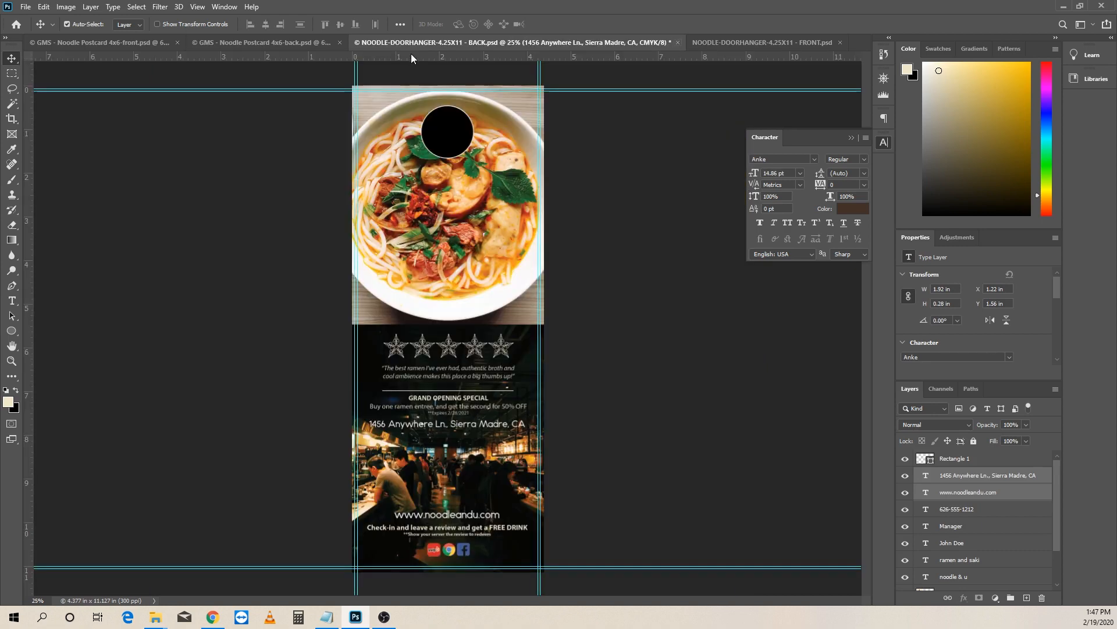
Step: Compare the postcard front and back artwork with the finished door hanger front and back designs
{"action": "left_click", "coordinate": [265, 40]}
{"action": "left_click", "coordinate": [128, 42]}
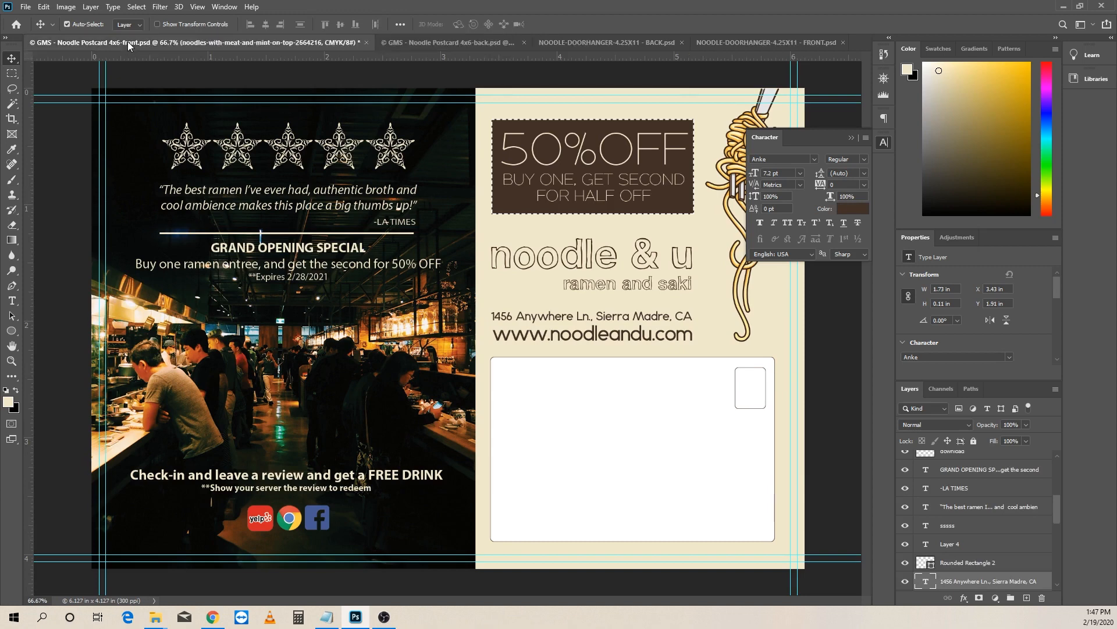
{"action": "left_click", "coordinate": [435, 43]}
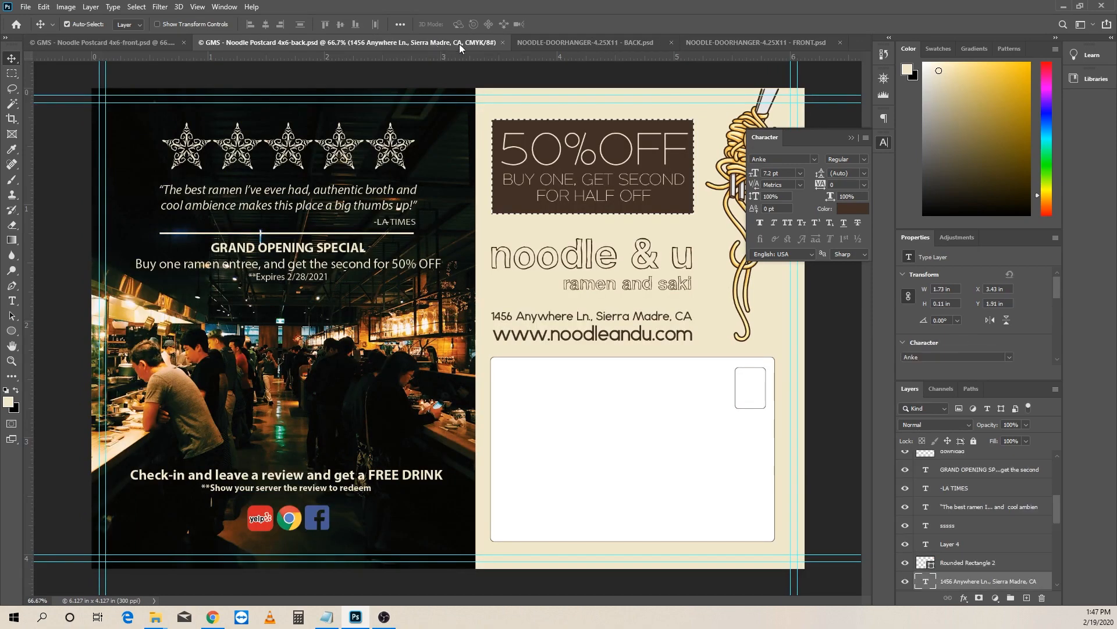
{"action": "left_click", "coordinate": [558, 42]}
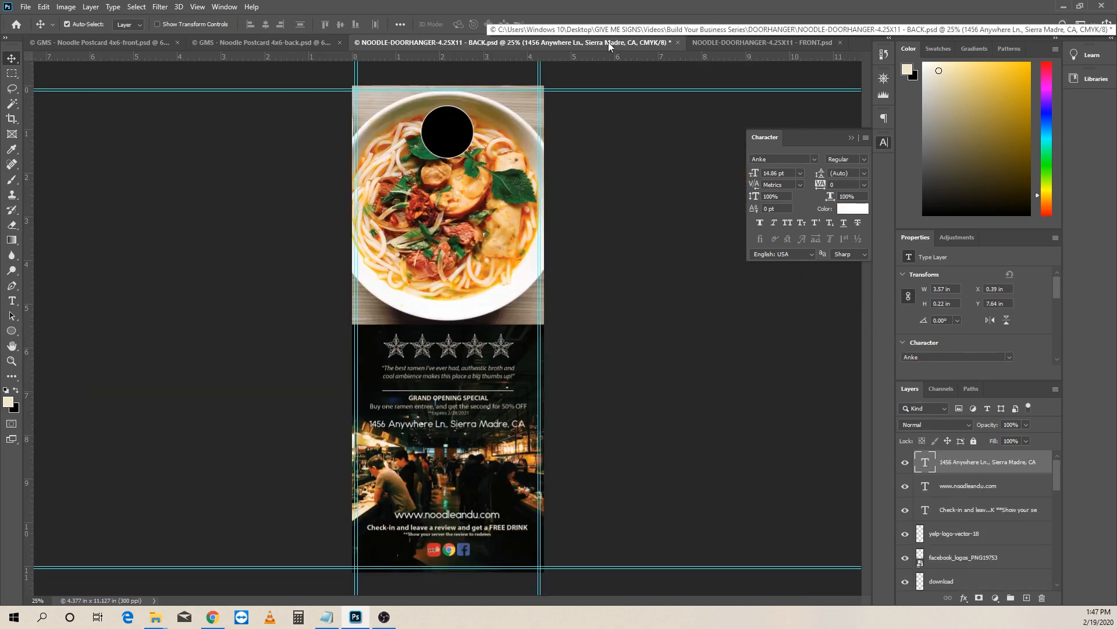
{"action": "left_click", "coordinate": [800, 44]}
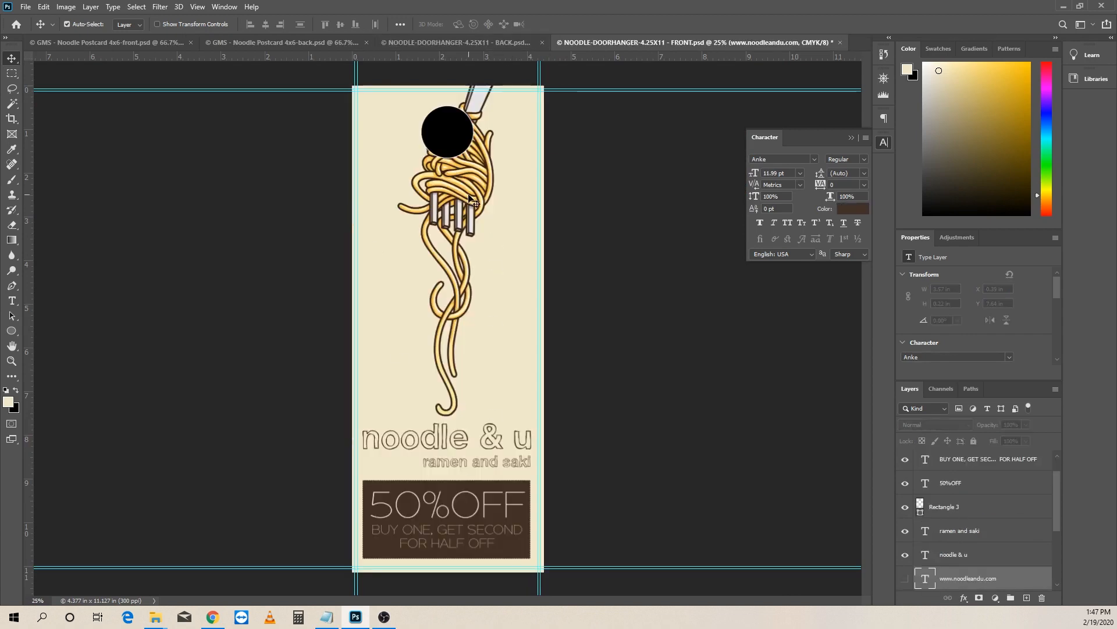
{"action": "left_click", "coordinate": [134, 44]}
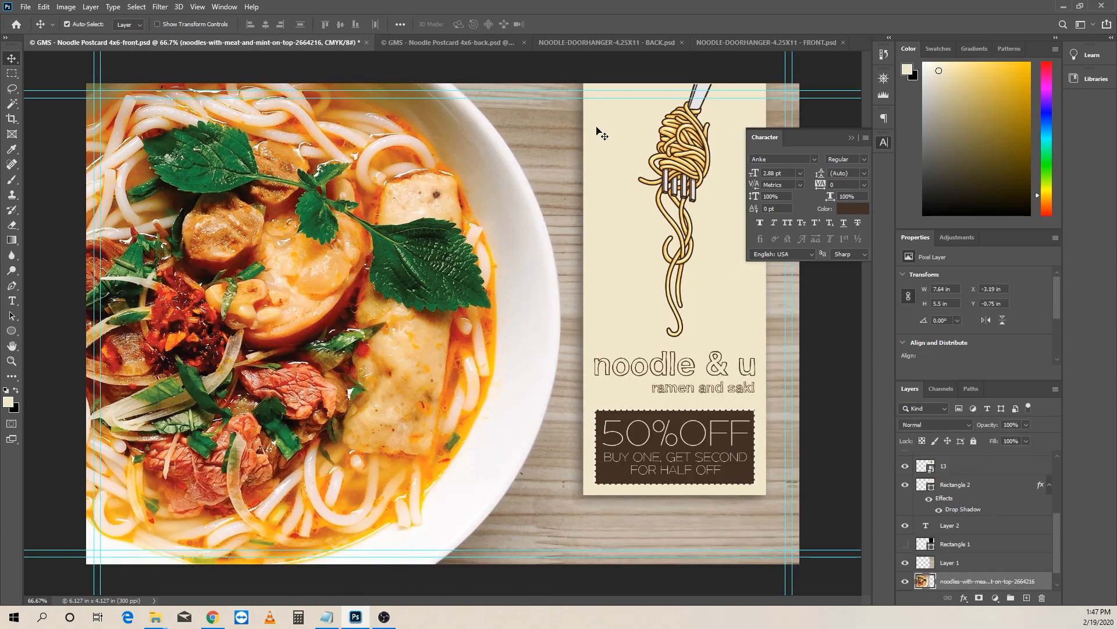
{"action": "left_click", "coordinate": [784, 44]}
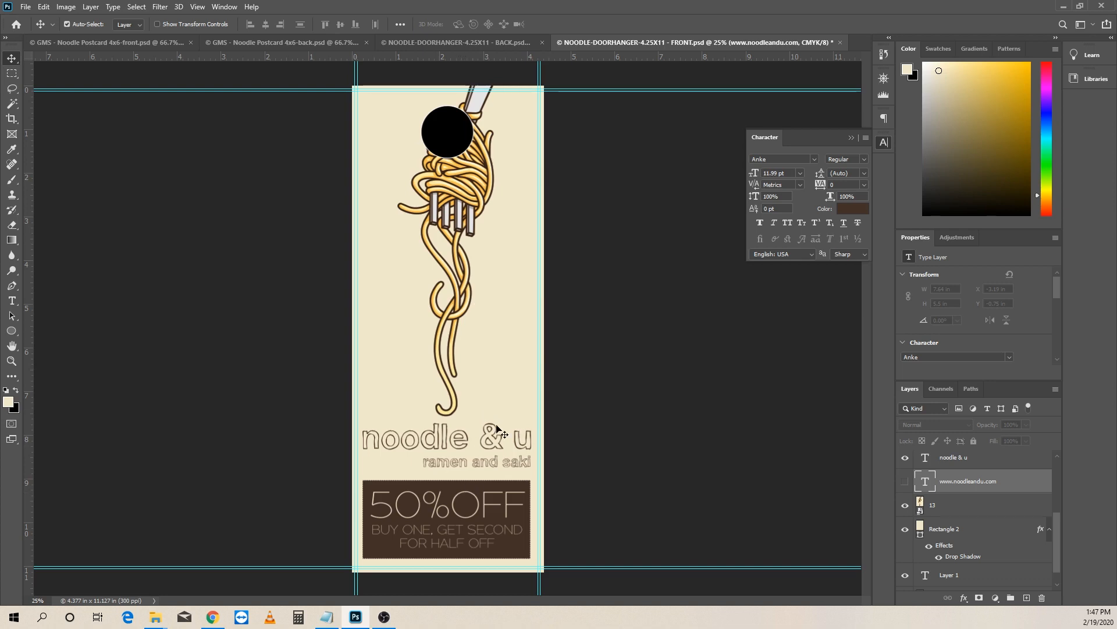
{"action": "left_click", "coordinate": [473, 41]}
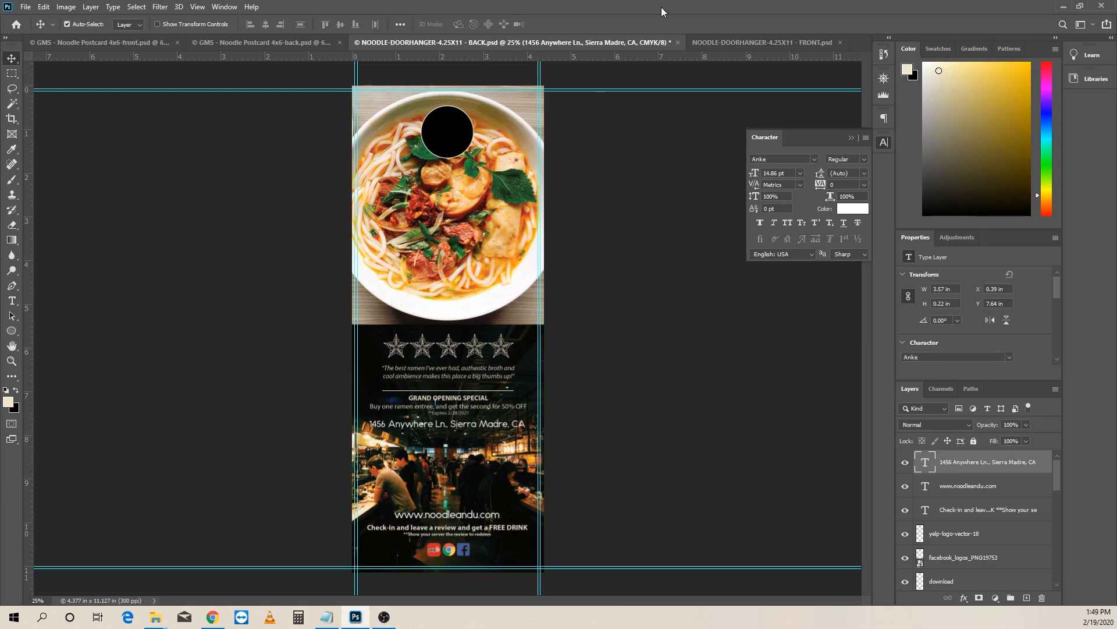
Step: Review both sides of the door hanger against the 4x6 postcard's back and front, finishing on the door hanger front
{"action": "left_click", "coordinate": [717, 45]}
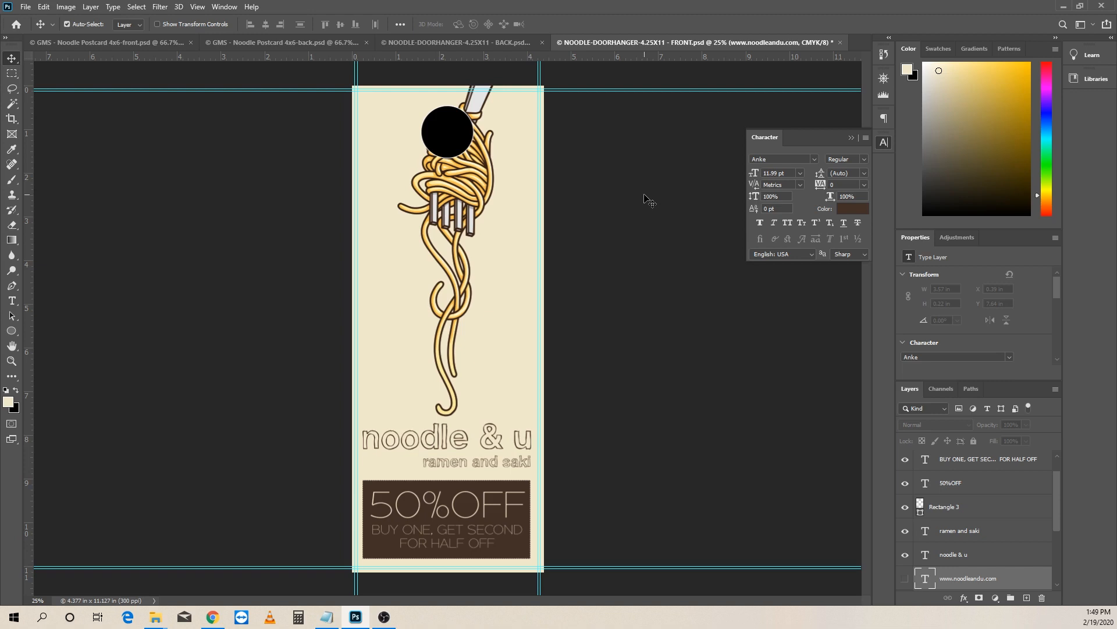
{"action": "left_click", "coordinate": [483, 41]}
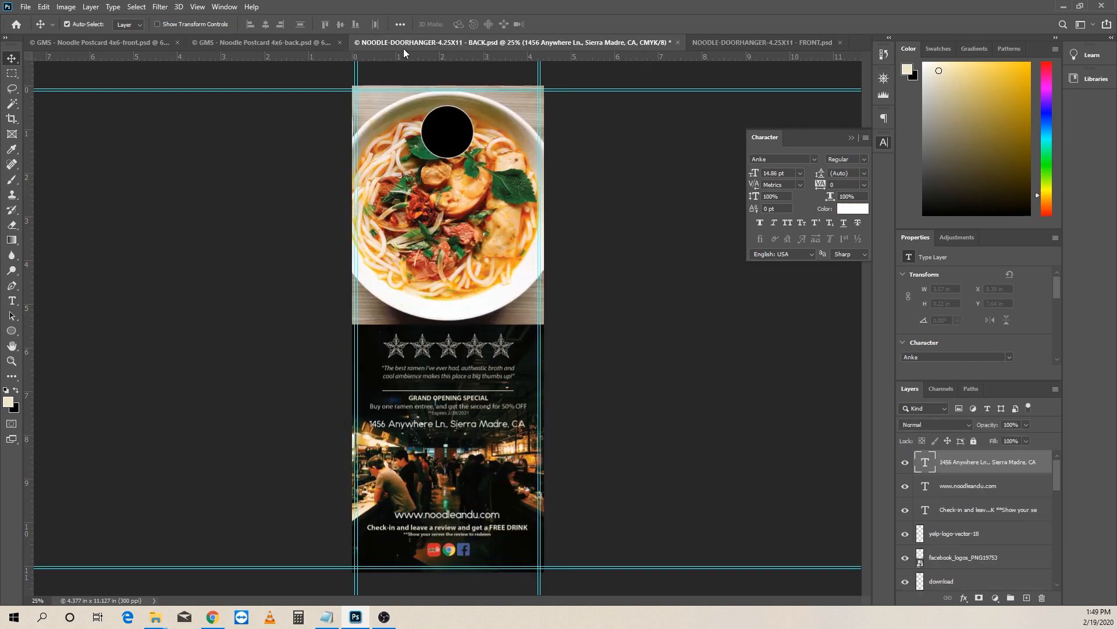
{"action": "left_click", "coordinate": [286, 38]}
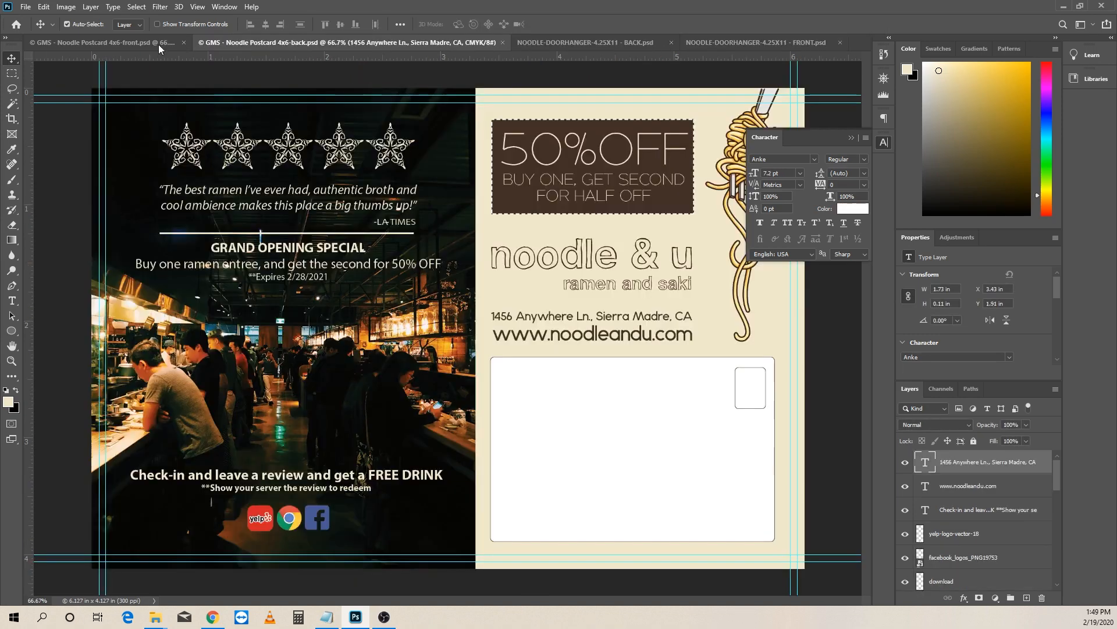
{"action": "left_click", "coordinate": [117, 43]}
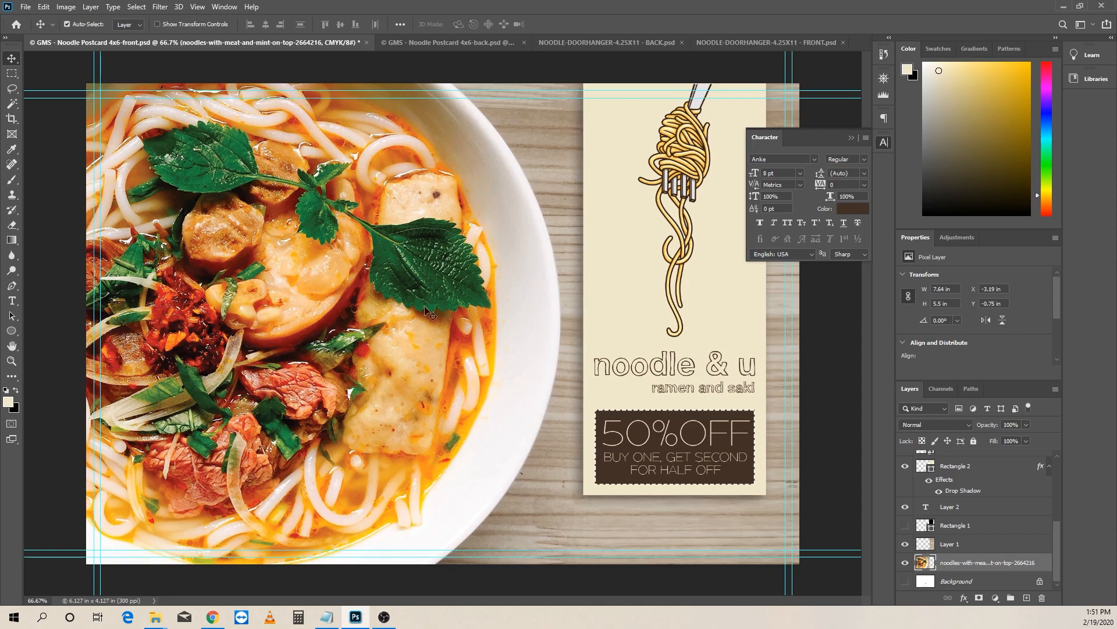
{"action": "left_click", "coordinate": [623, 43]}
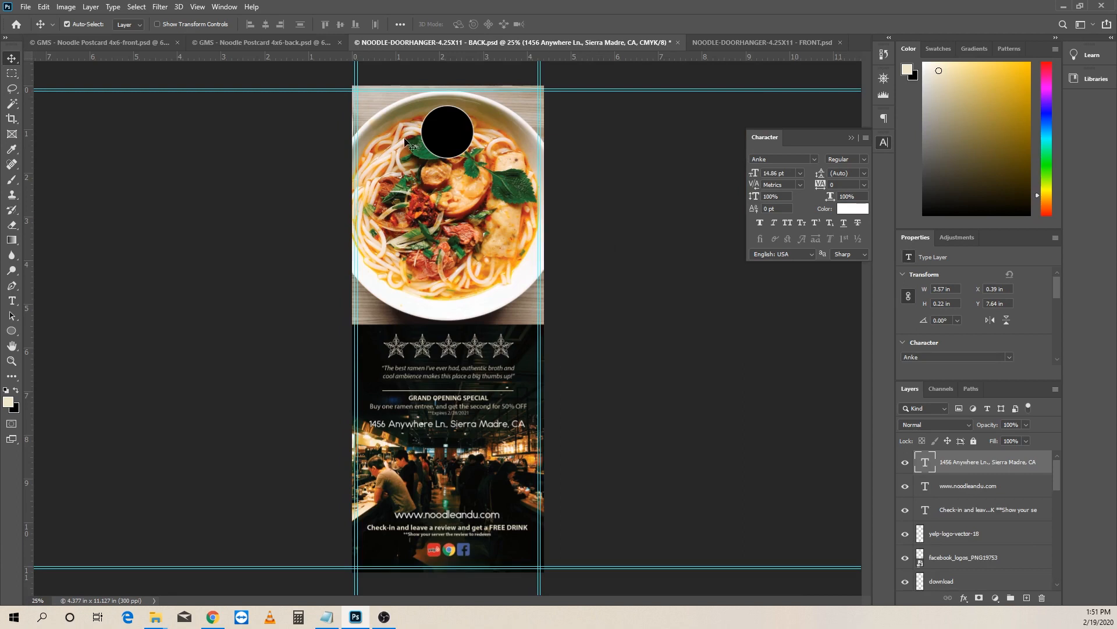
{"action": "left_click", "coordinate": [734, 44]}
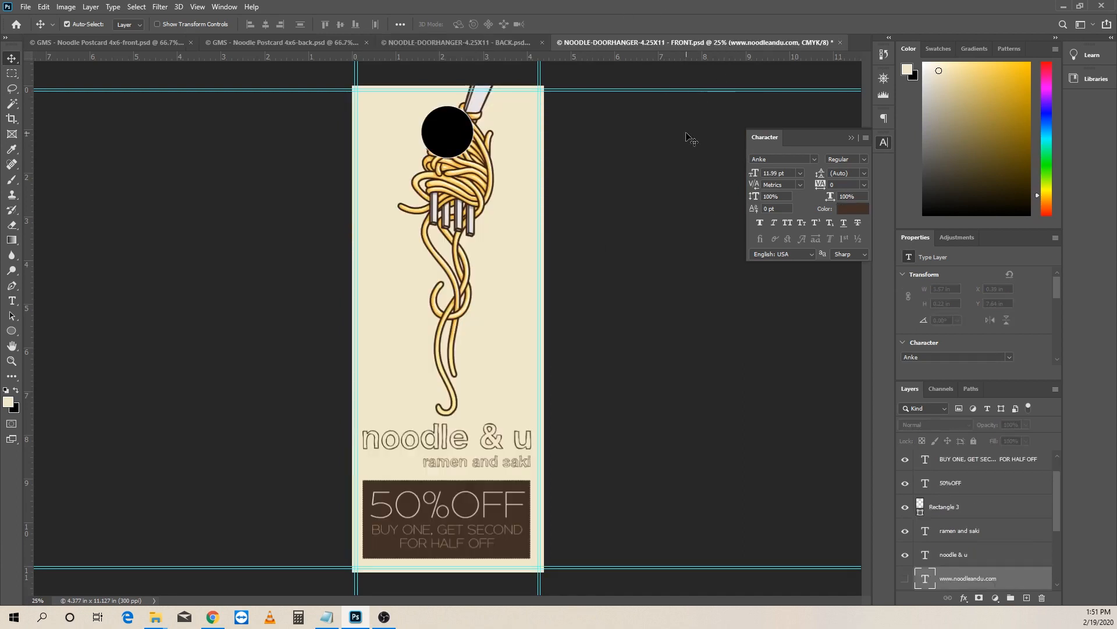